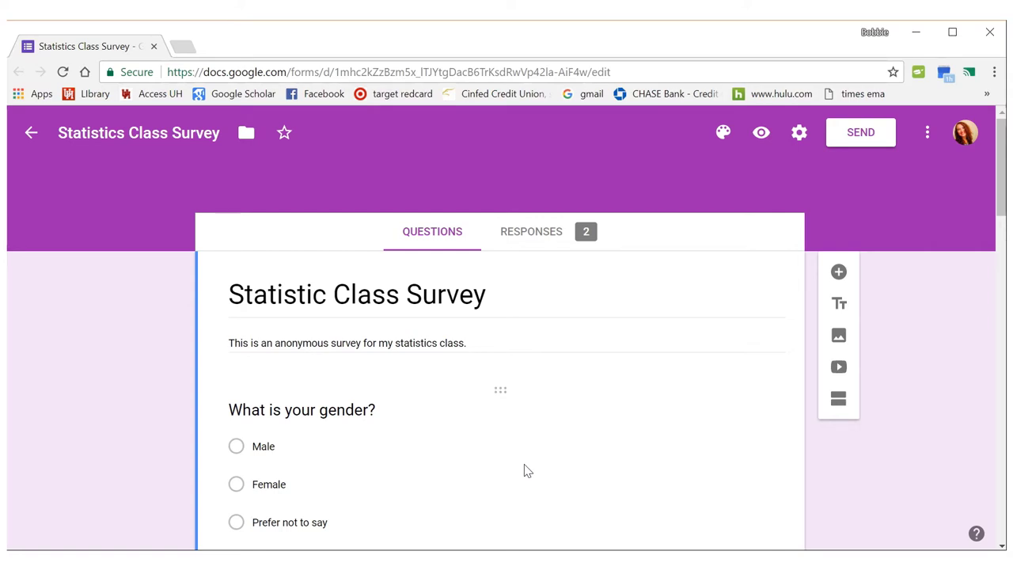
Review all the survey questions, from the gender question through the question on enrolling in another psychology course
scroll(524, 470, down, 1)
scroll(525, 470, up, 1)
scroll(656, 500, down, 20)
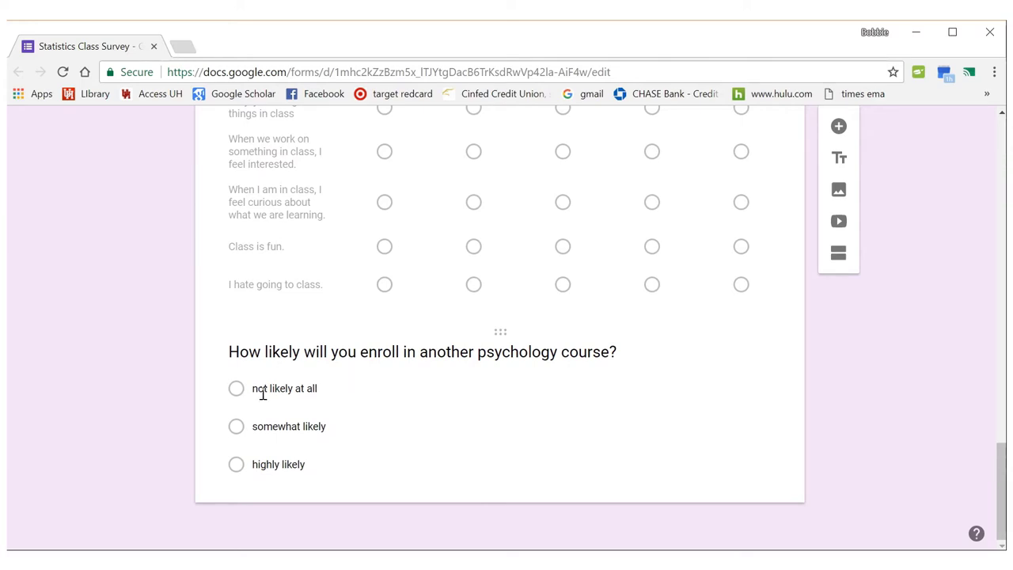
scroll(499, 329, up, 3)
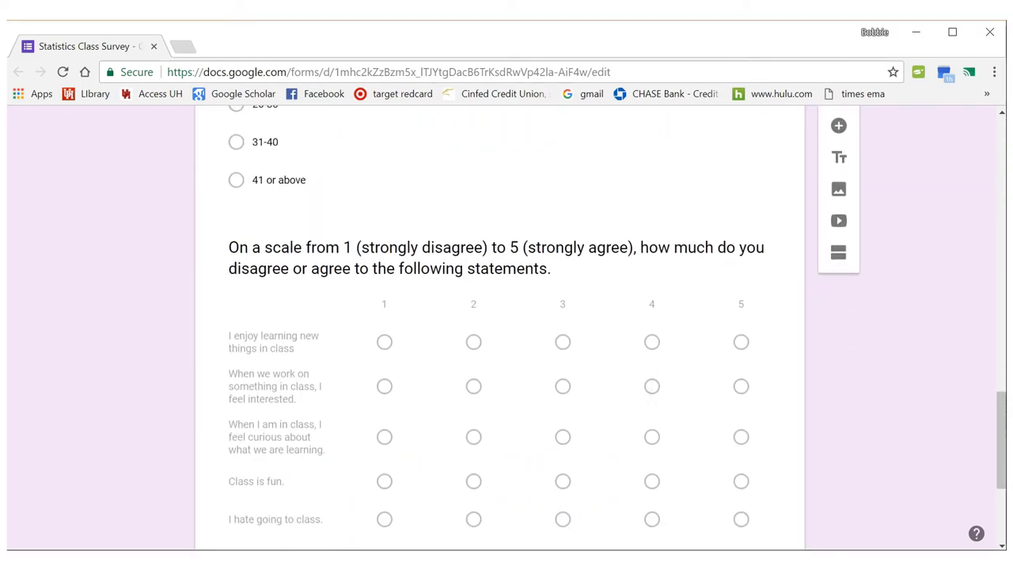
scroll(499, 328, down, 3)
scroll(499, 328, up, 2)
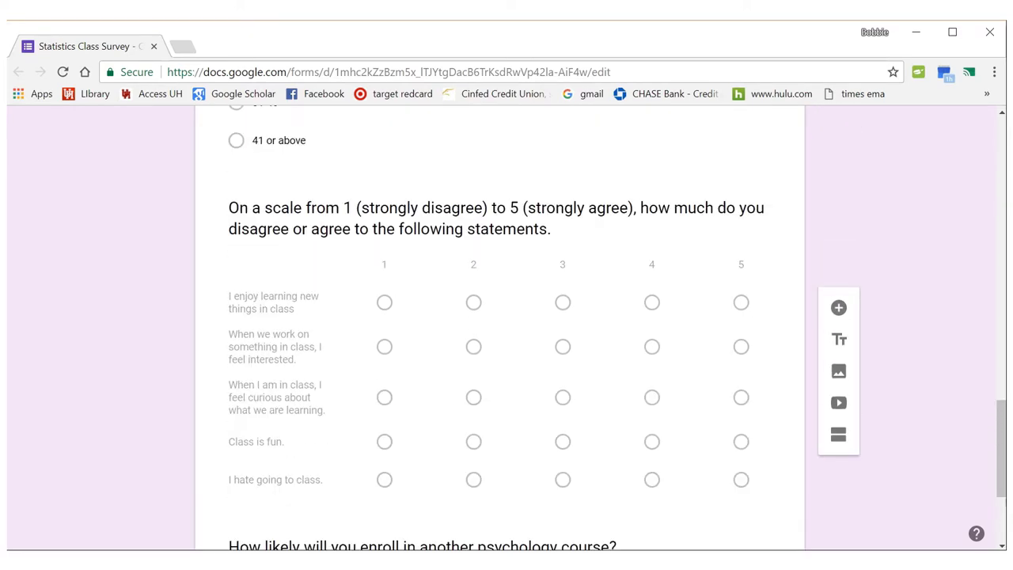
scroll(499, 329, up, 2)
scroll(499, 328, down, 4)
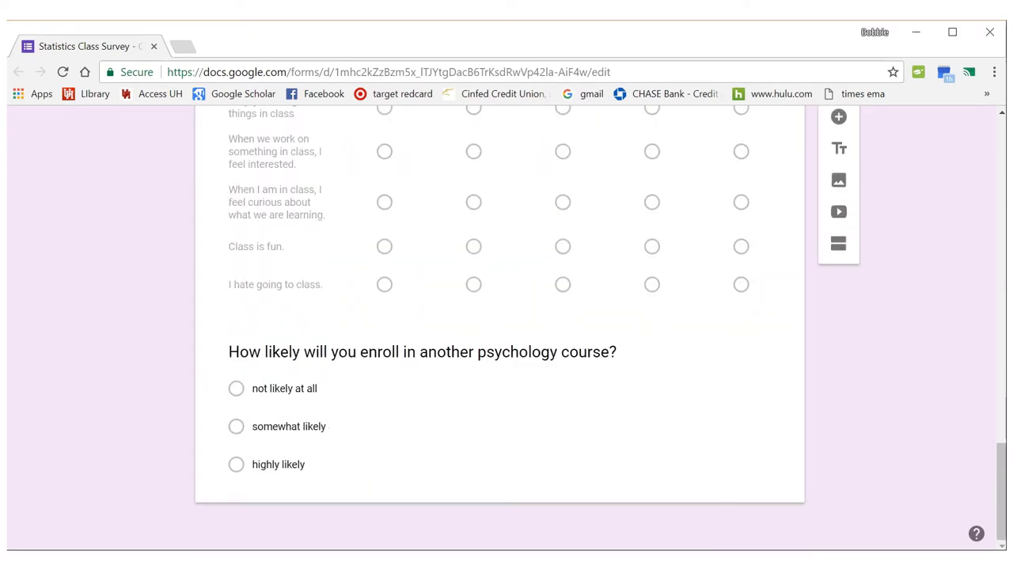
scroll(499, 328, up, 3)
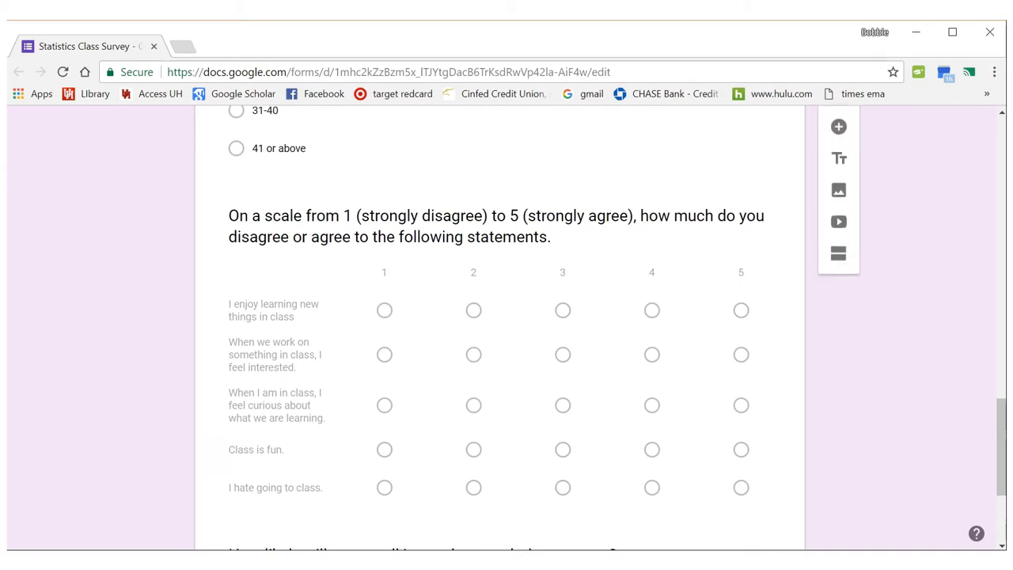
scroll(499, 329, down, 3)
scroll(499, 329, up, 3)
scroll(498, 328, down, 3)
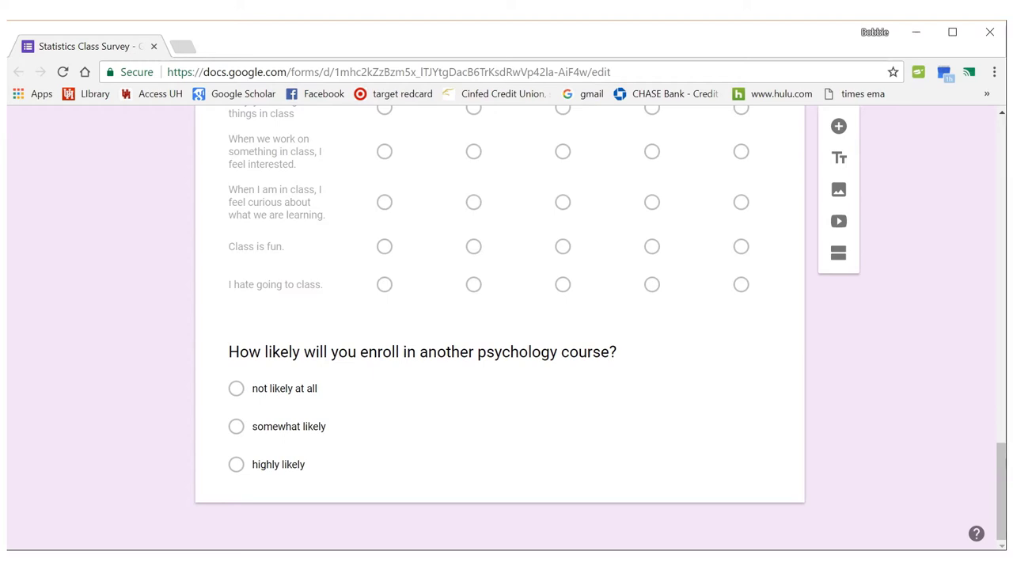
scroll(511, 453, up, 3)
scroll(510, 453, down, 2)
scroll(510, 453, up, 3)
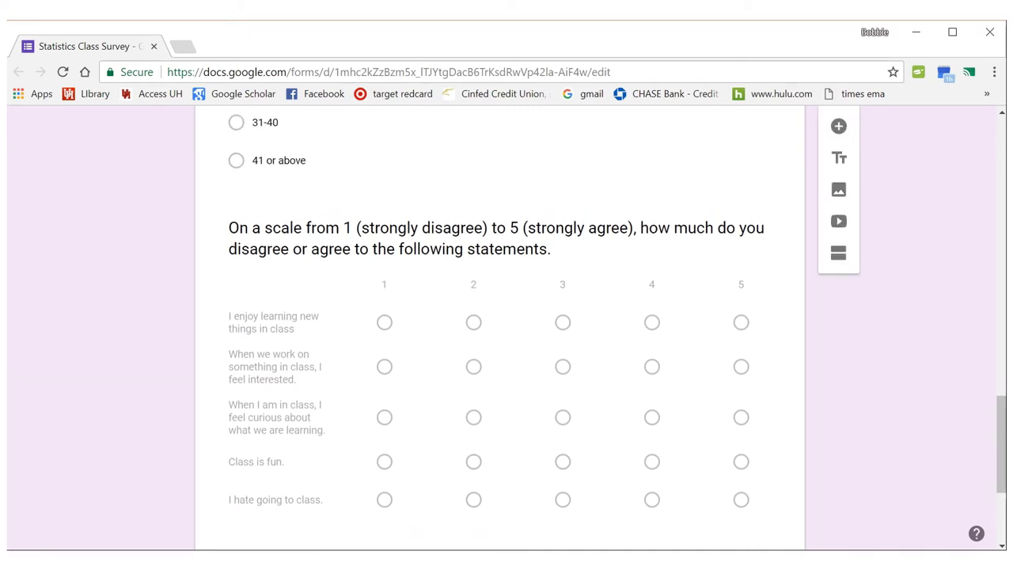
scroll(500, 329, up, 15)
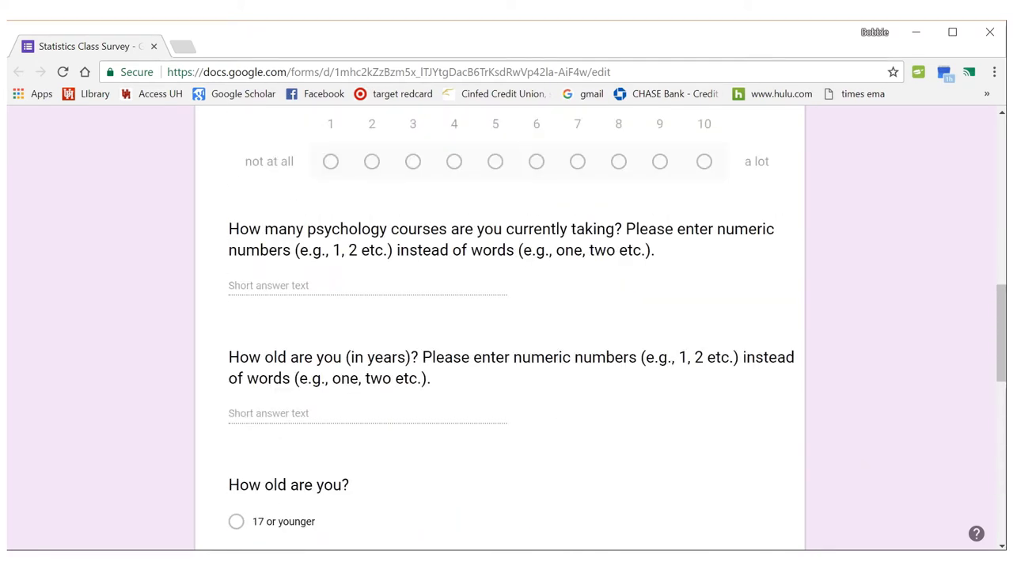
scroll(500, 328, down, 2)
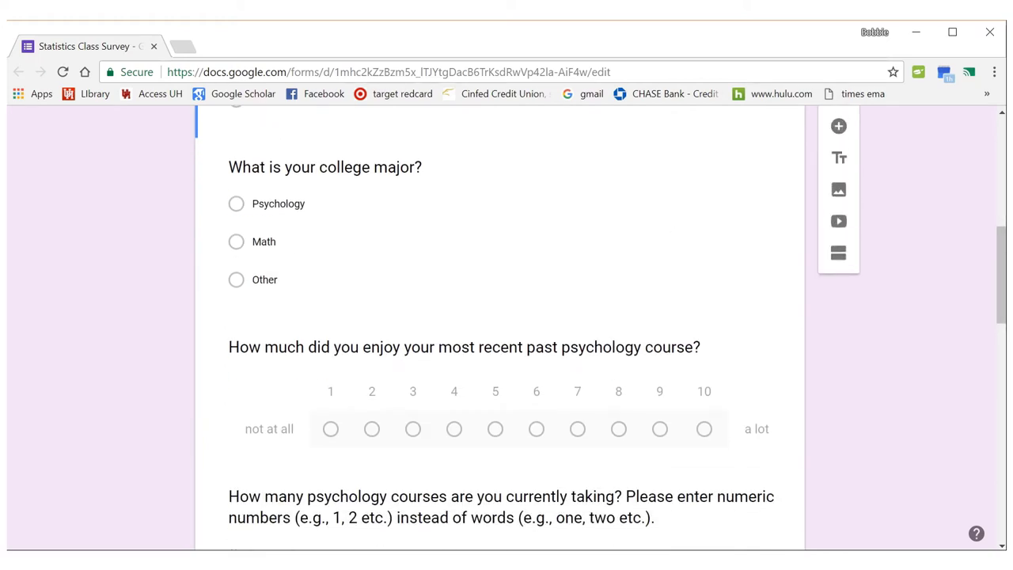
scroll(500, 328, down, 15)
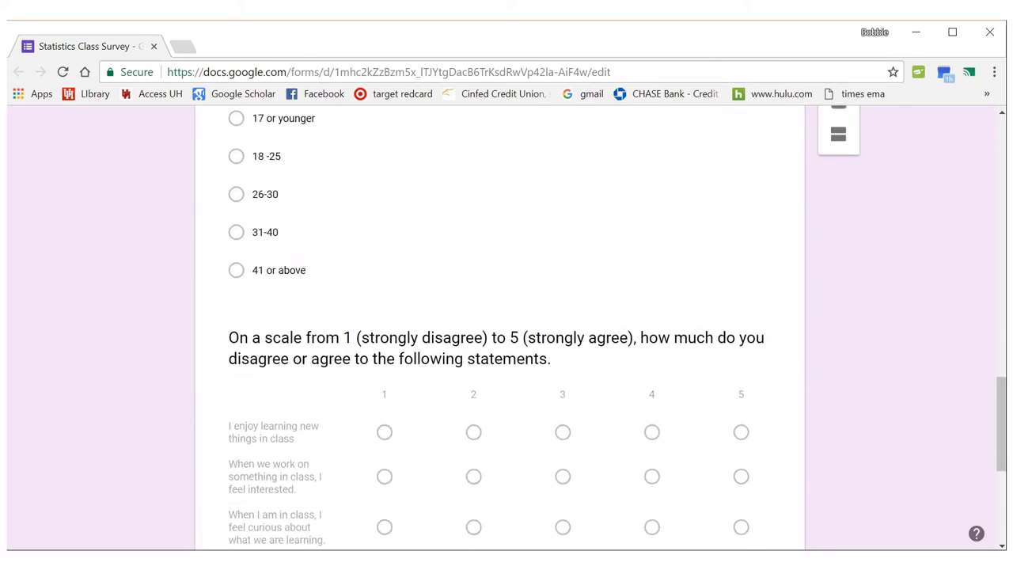
scroll(500, 328, down, 2)
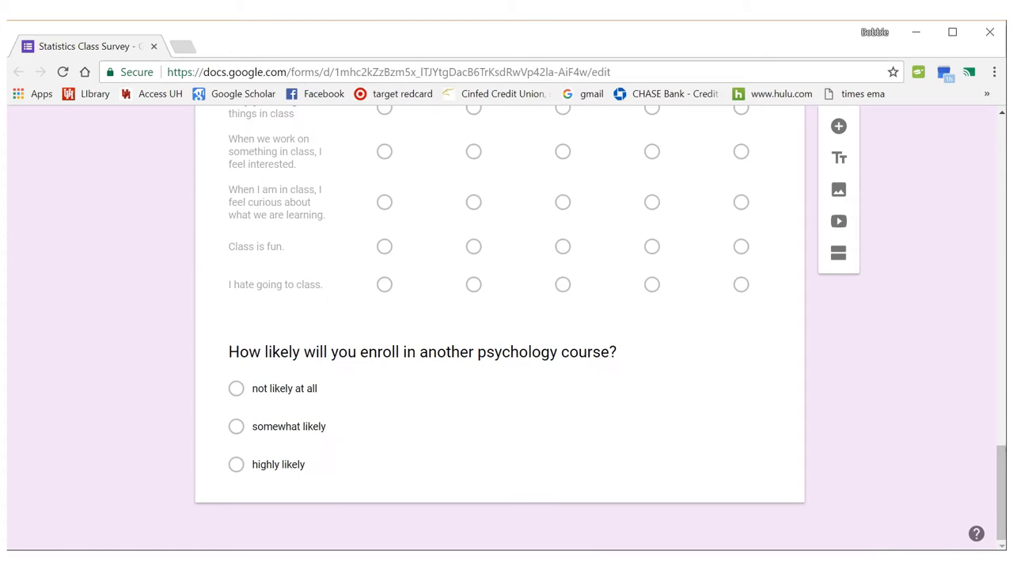
scroll(500, 328, up, 20)
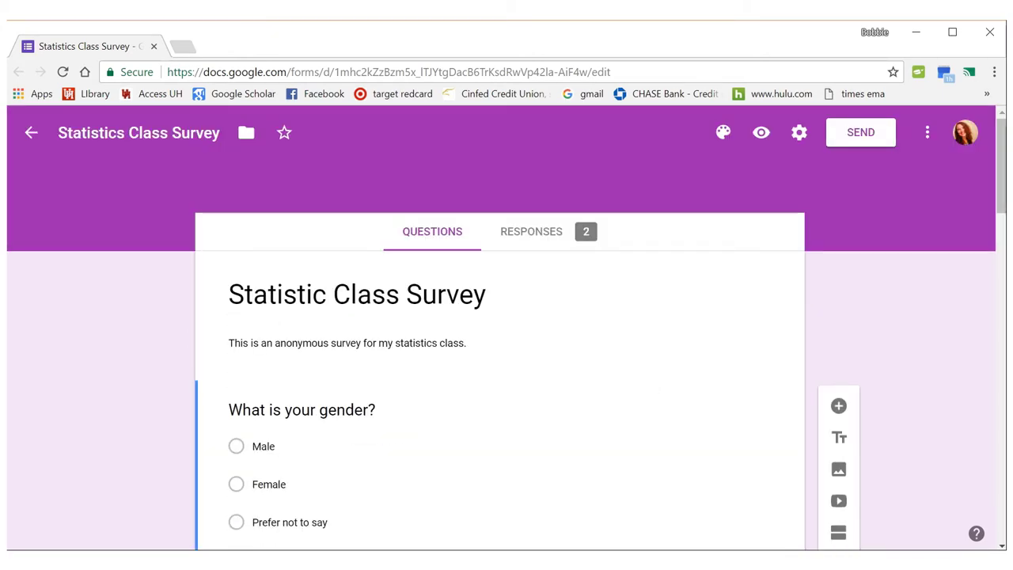
Open the survey's responses and create a new linked spreadsheet for them under the default name
click(531, 231)
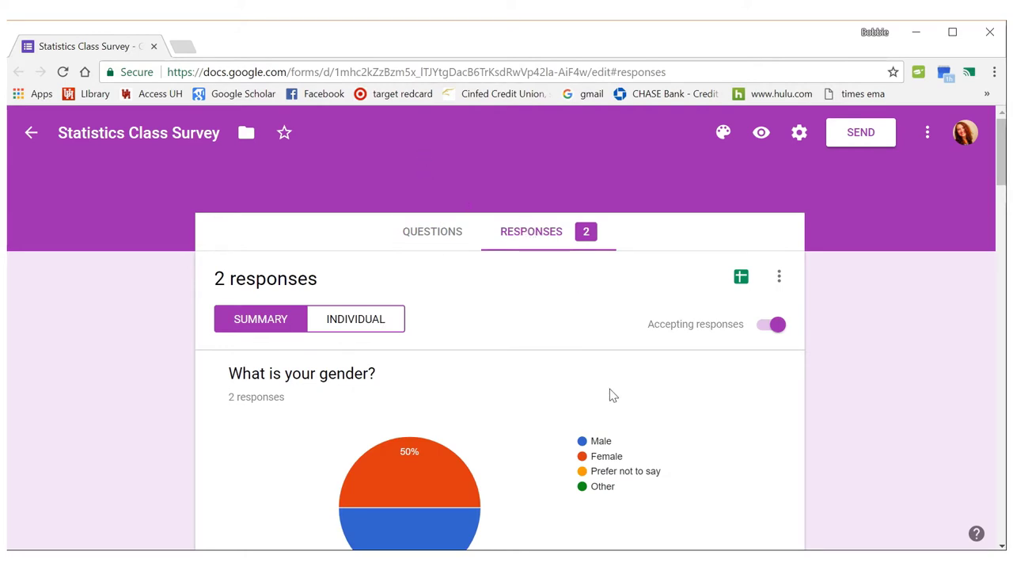
drag(1001, 152, 973, 134)
click(741, 278)
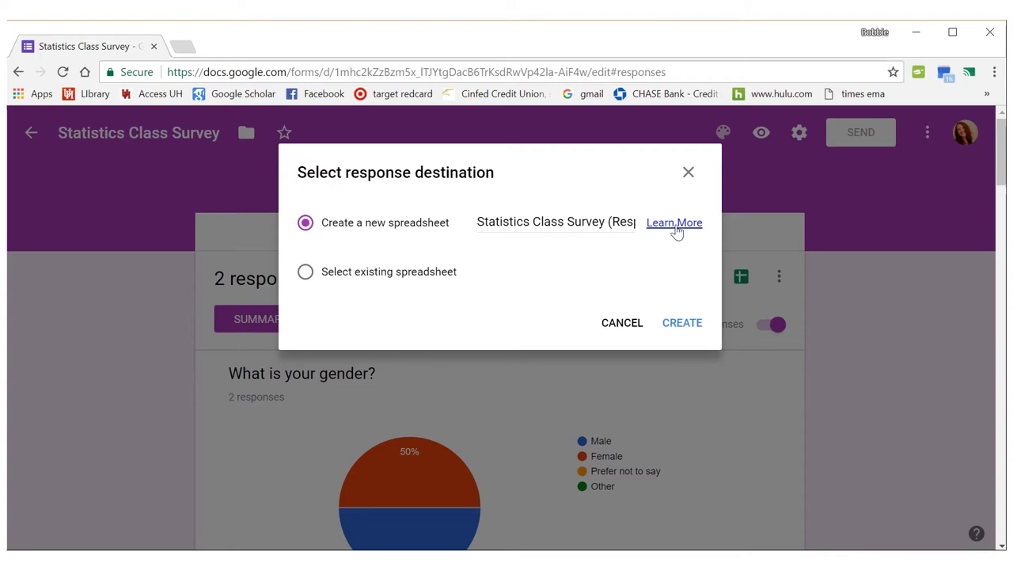
click(684, 325)
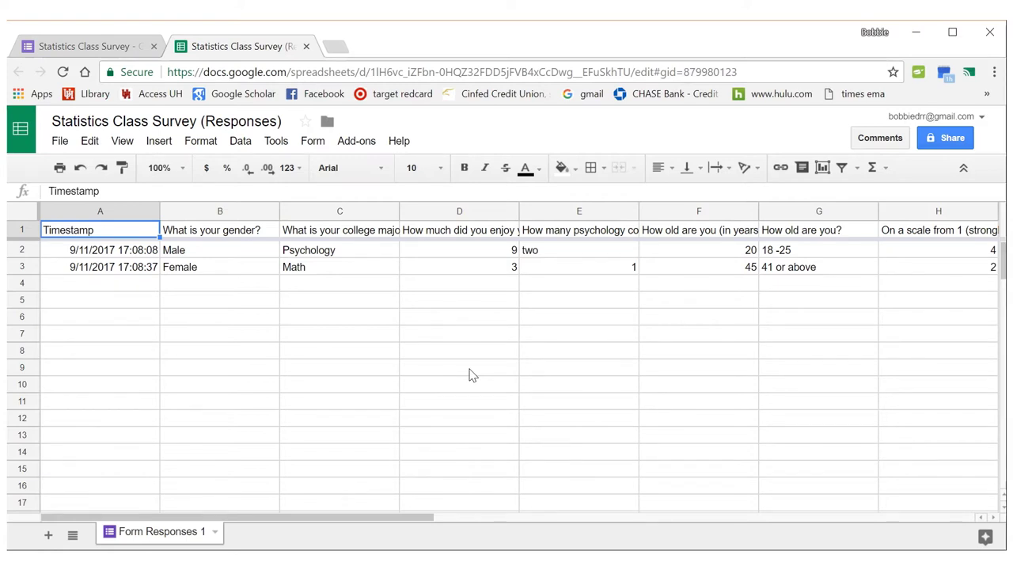
Examine the question headers in row 1 and the timestamps in column A of the response sheet
key(Down)
key(Right)
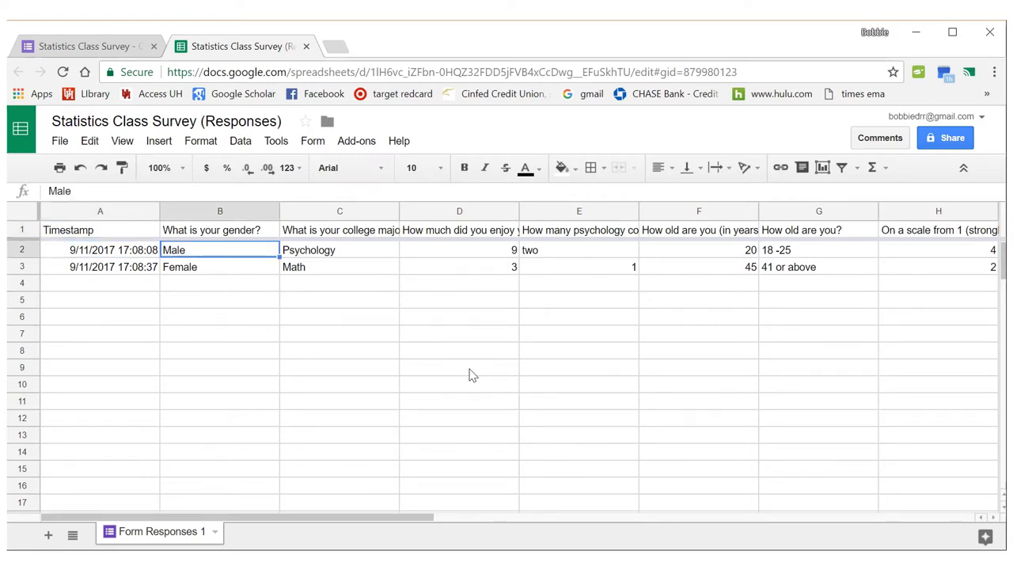
key(Up)
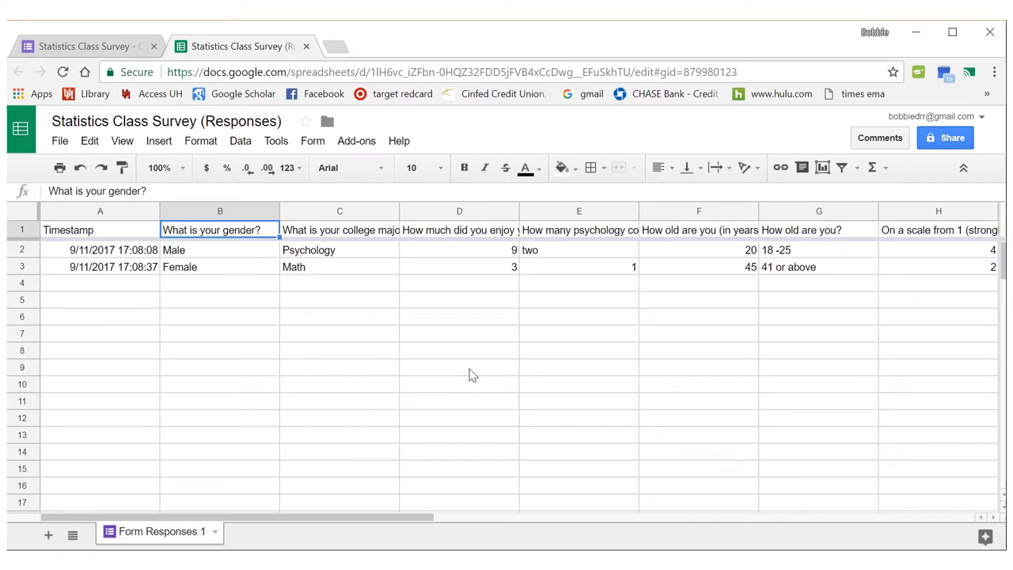
key(Right)
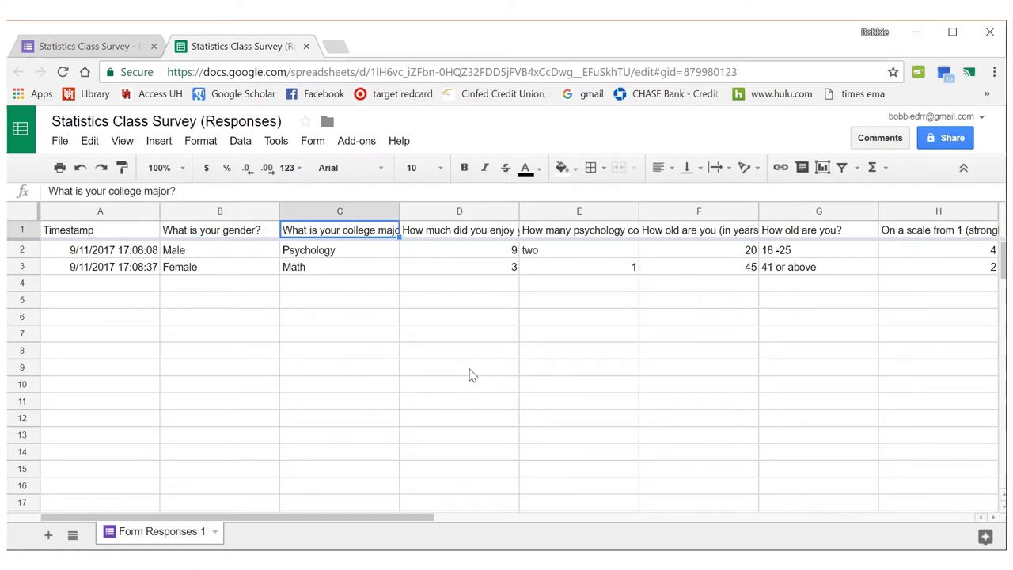
key(Left)
key(Right)
key(Right)
key(Right)
key(Right)
key(Left)
key(Left)
key(Left)
key(Left)
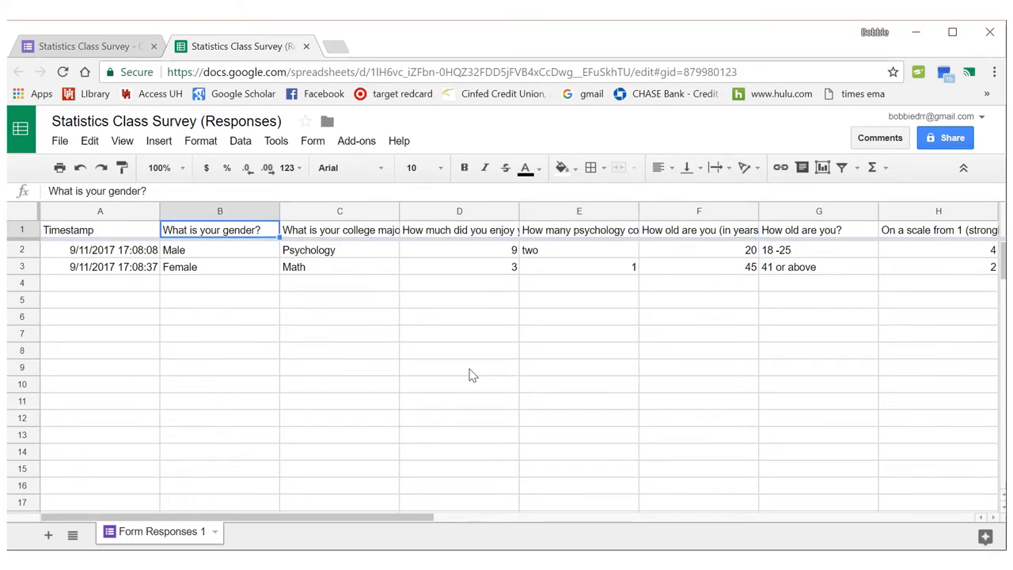
key(Left)
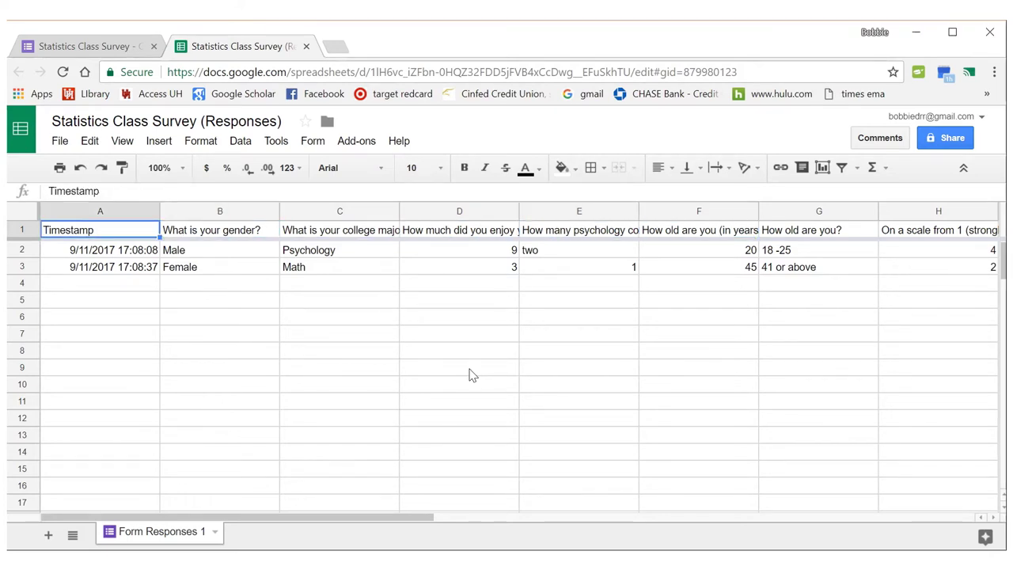
key(Down)
key(Down)
key(Up)
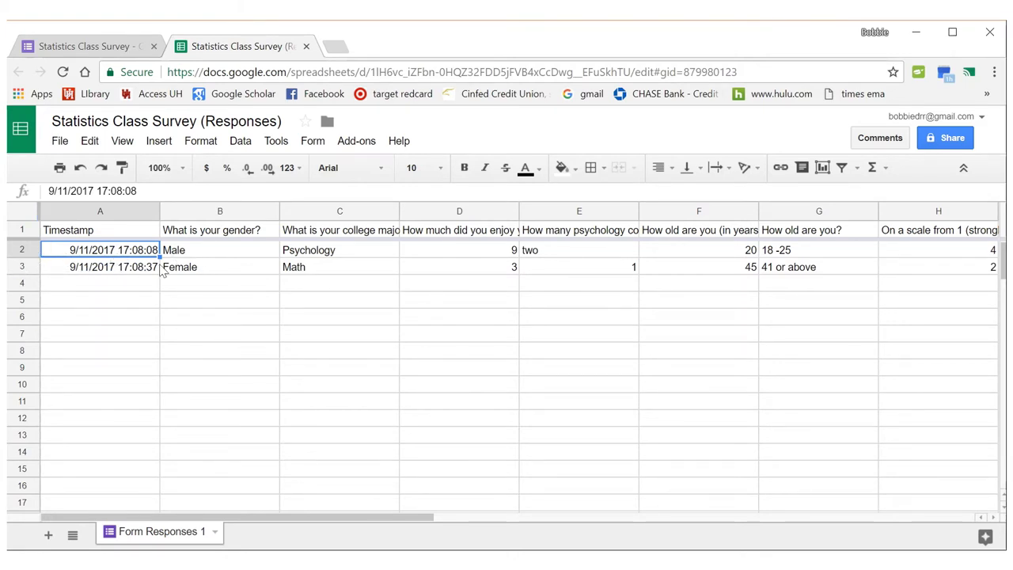
click(230, 235)
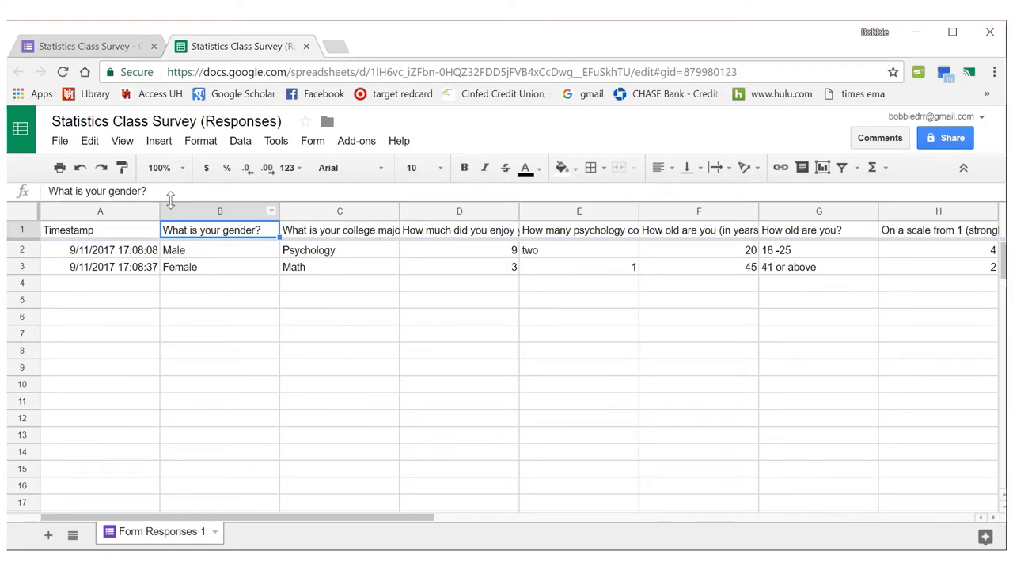
Add a new sheet to the spreadsheet and enter "gender" in cell A1 as the short variable name
click(49, 536)
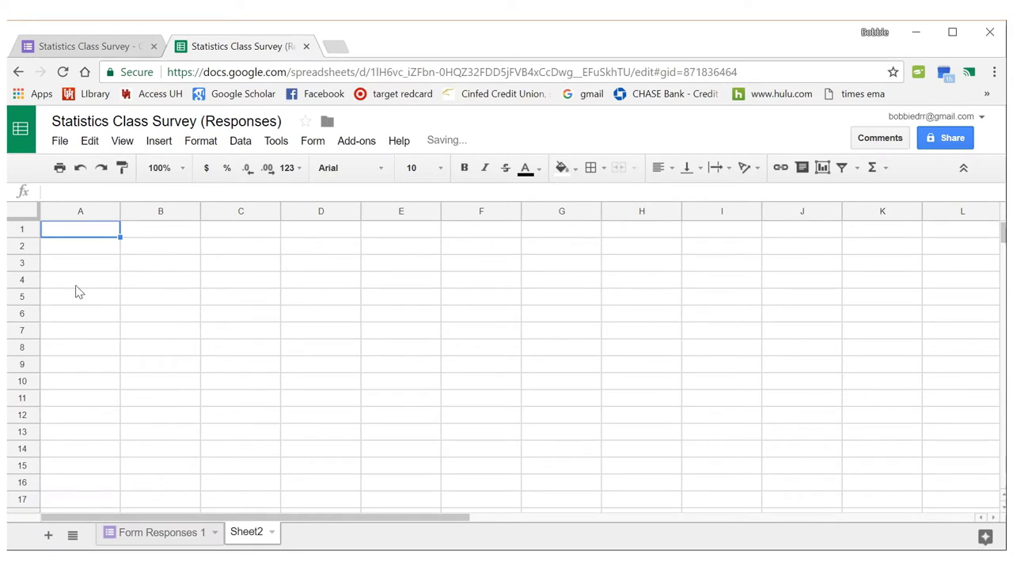
text(ge)
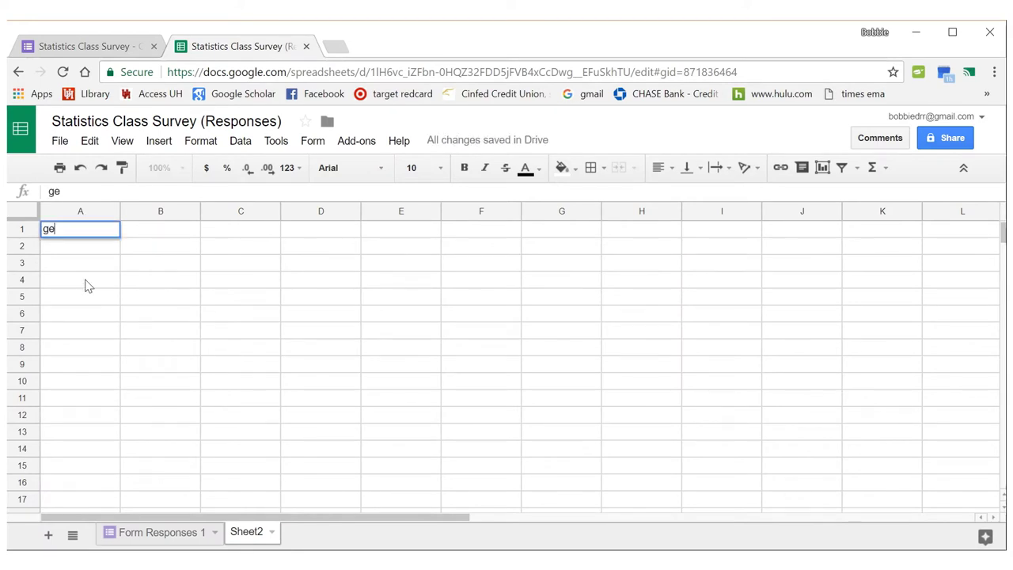
text(nder)
Copy the question text "What is your gender?" from B1 of Form Responses 1 into cell B1 of Sheet2
click(145, 538)
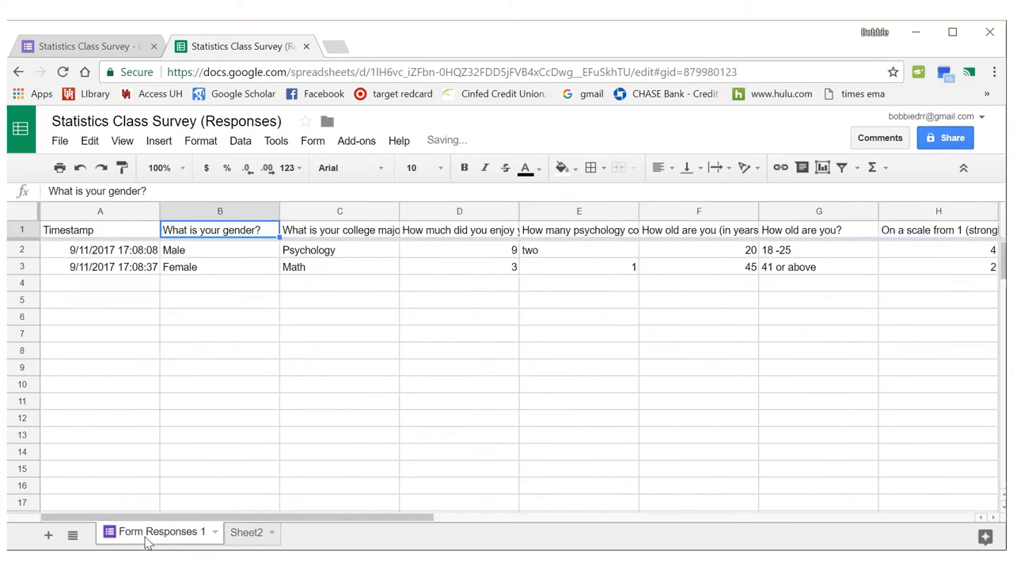
drag(164, 191, 46, 191)
key(ctrl+c)
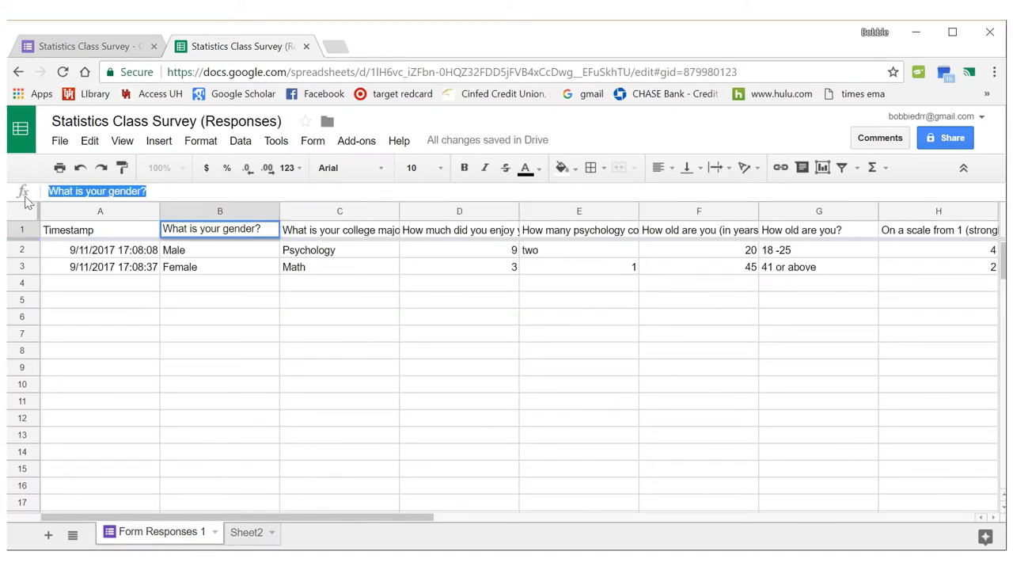
click(252, 532)
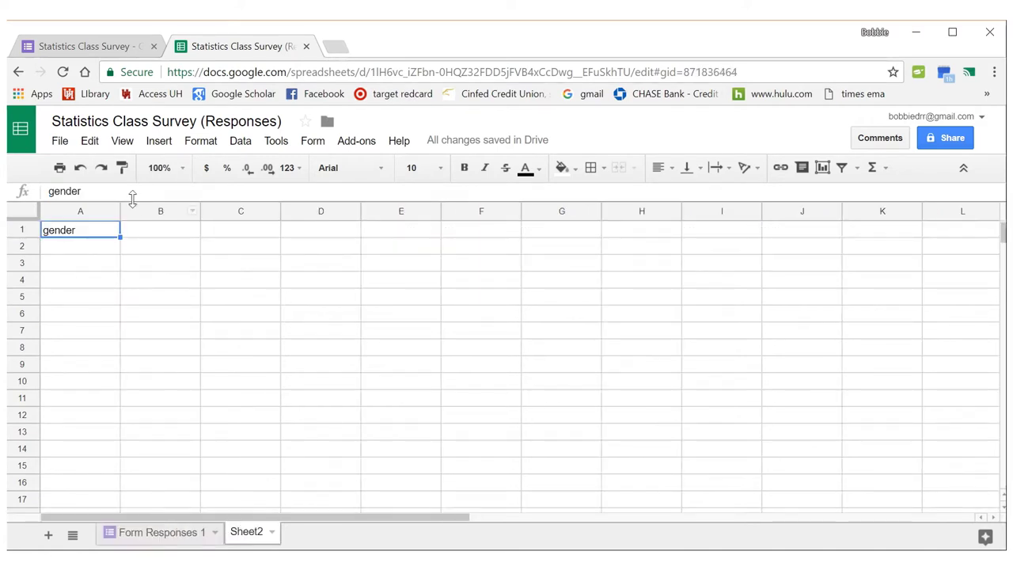
click(143, 236)
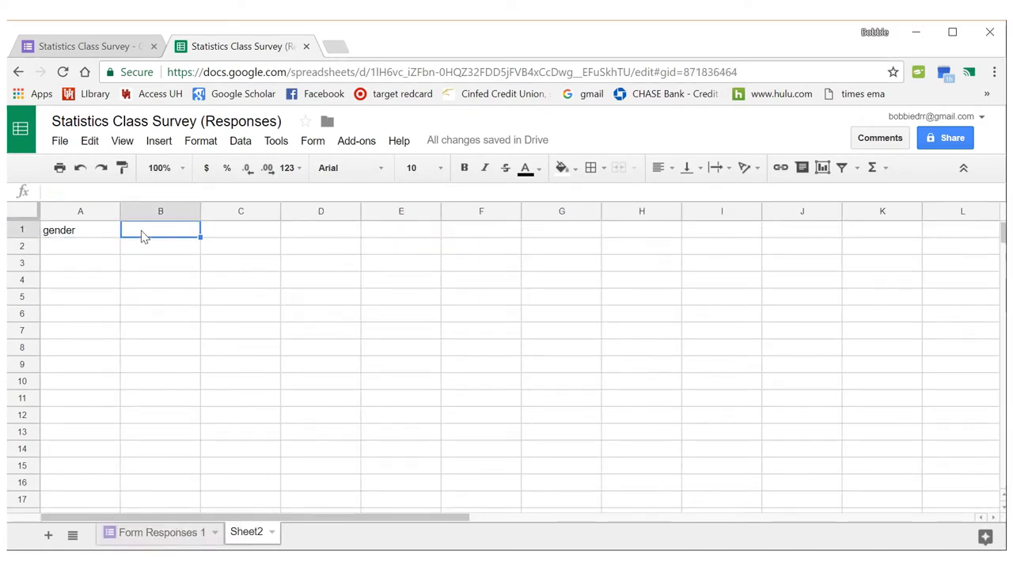
key(ctrl+v)
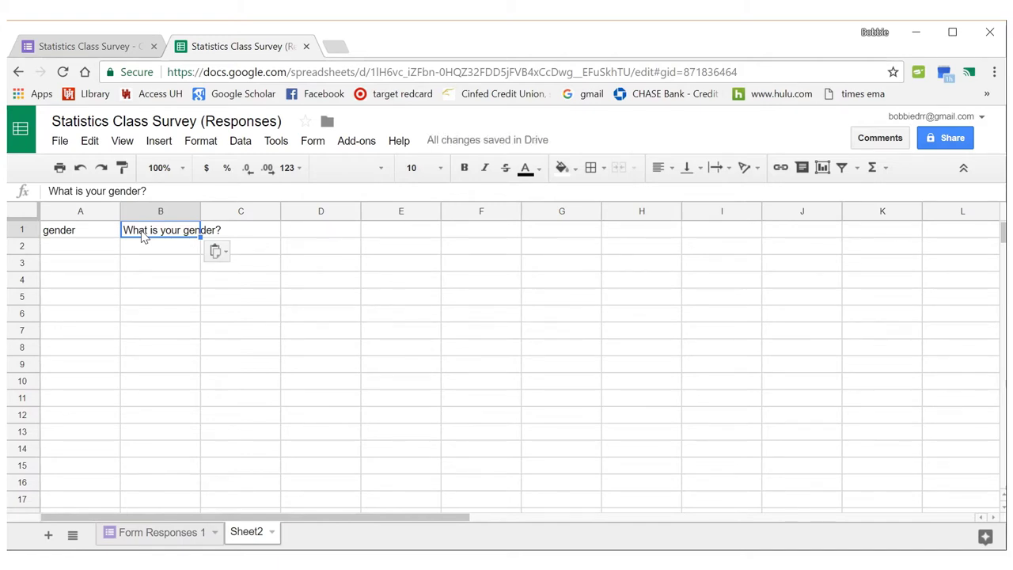
click(59, 45)
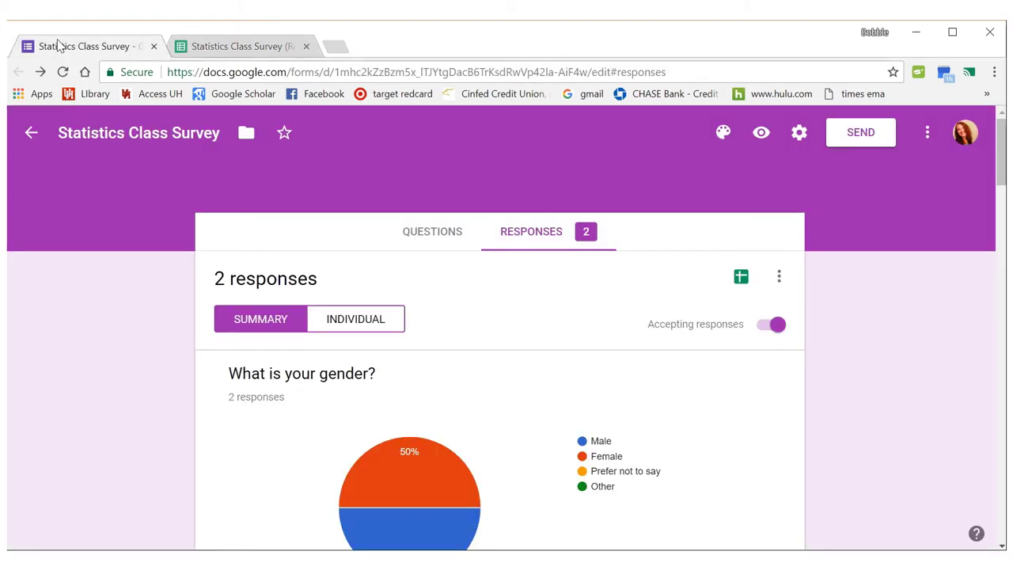
click(228, 44)
click(175, 286)
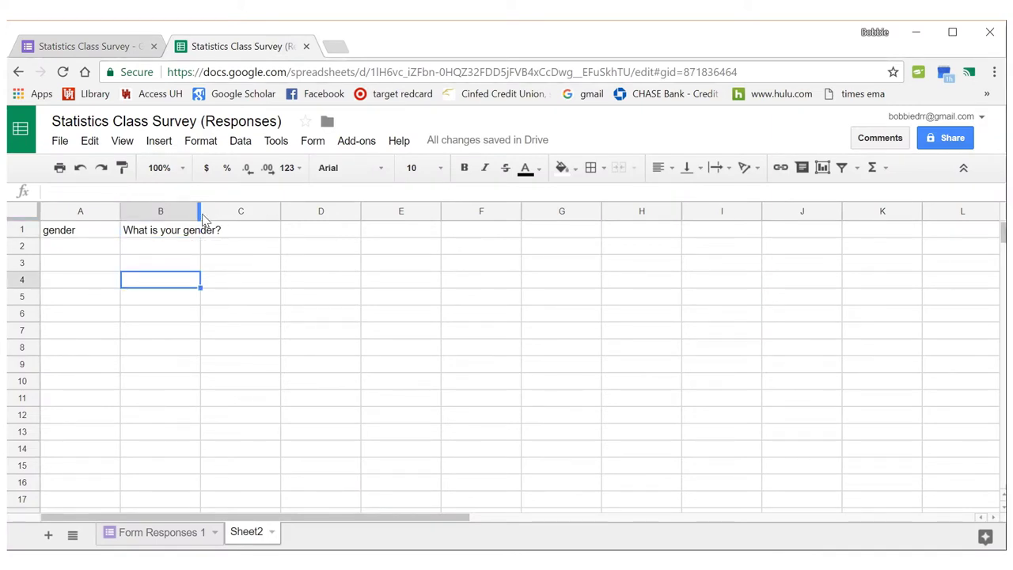
Replace the header in B1 of Form Responses 1 with the short variable name "gender"
click(178, 536)
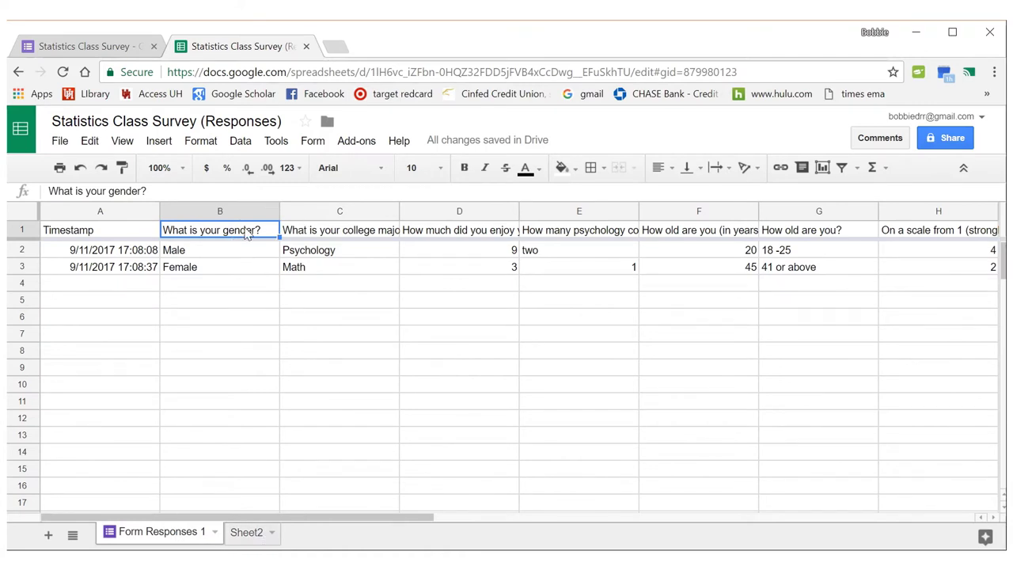
triple_click(190, 187)
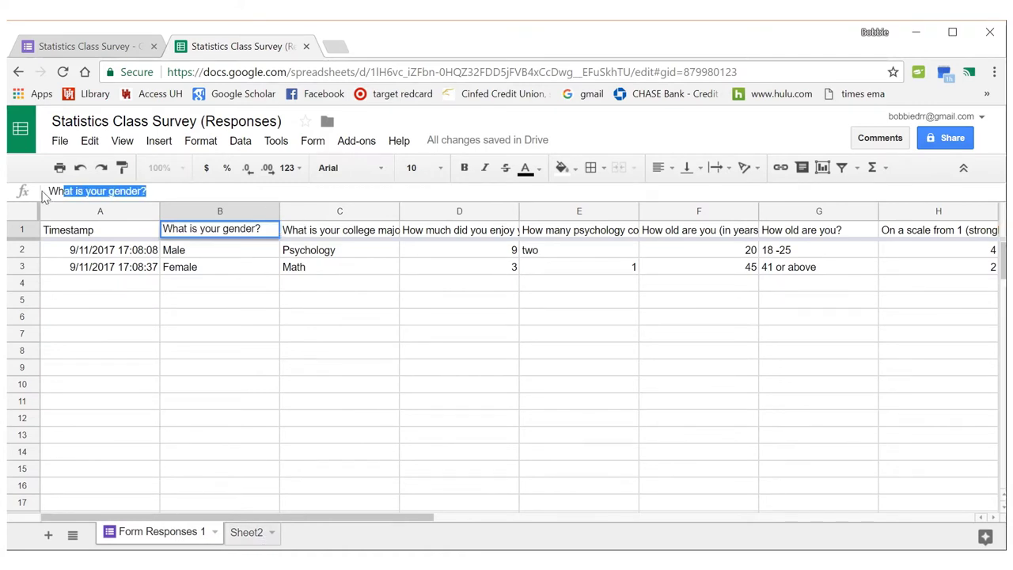
text(gender)
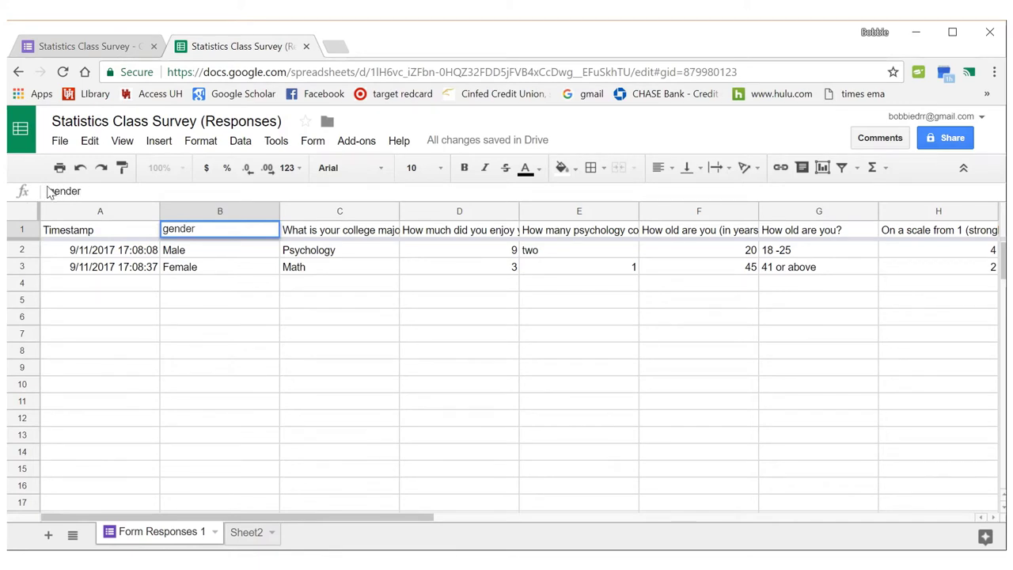
key(Return)
Replace the college major question header in C1 of Form Responses 1 with the short variable name "major"
click(326, 236)
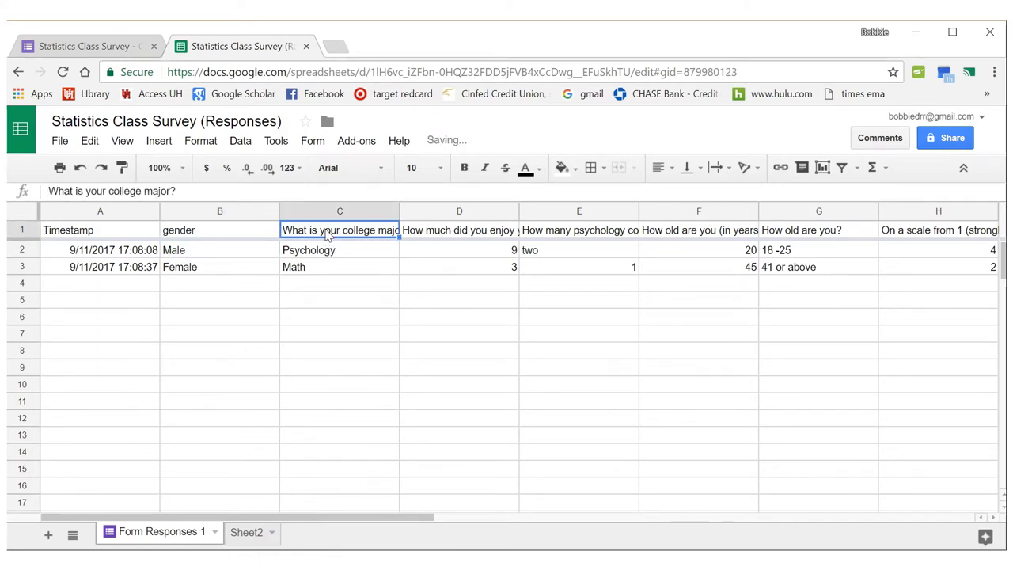
triple_click(201, 192)
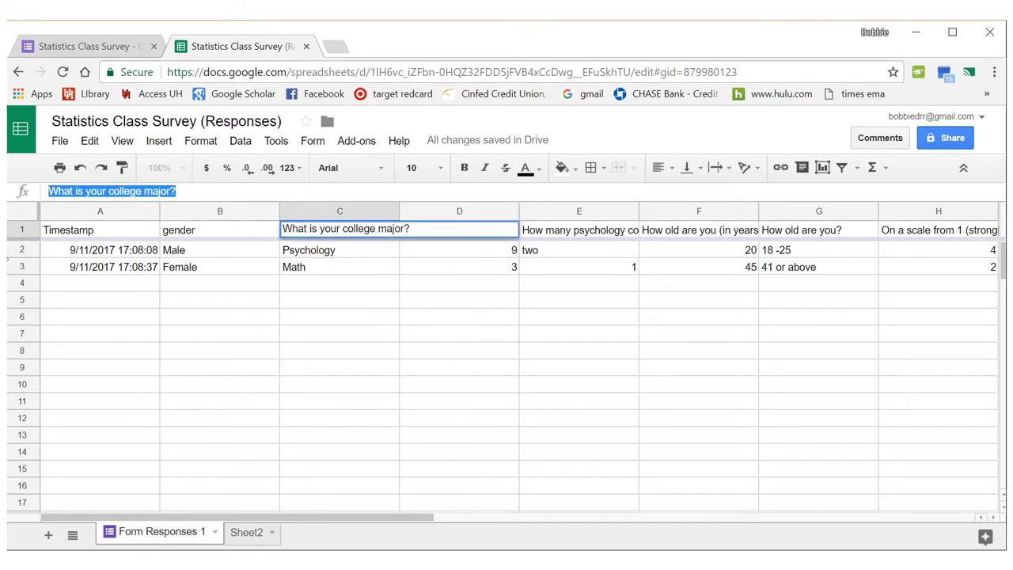
text(maj)
key(BackSpace)
text(jor)
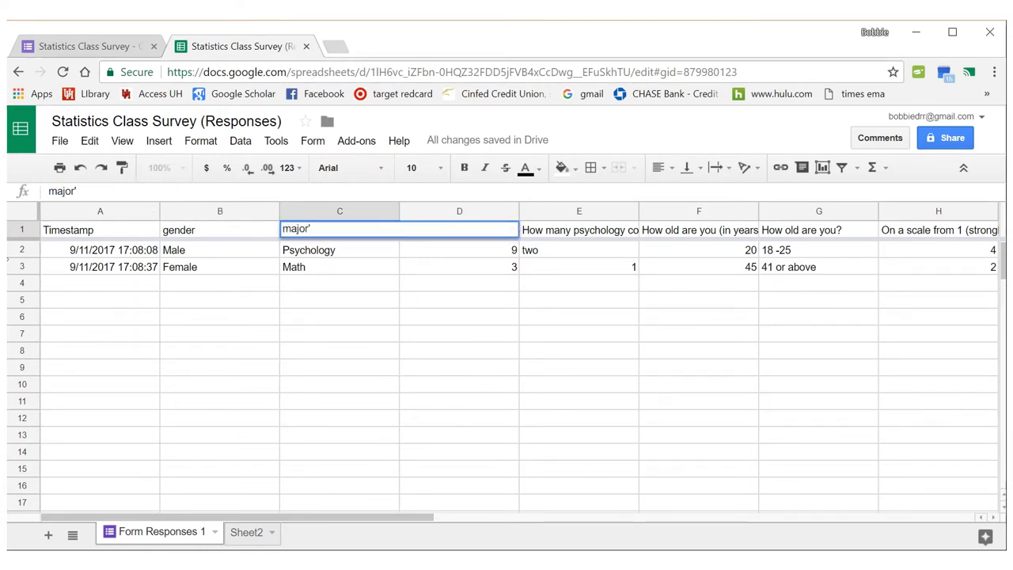
key(Return)
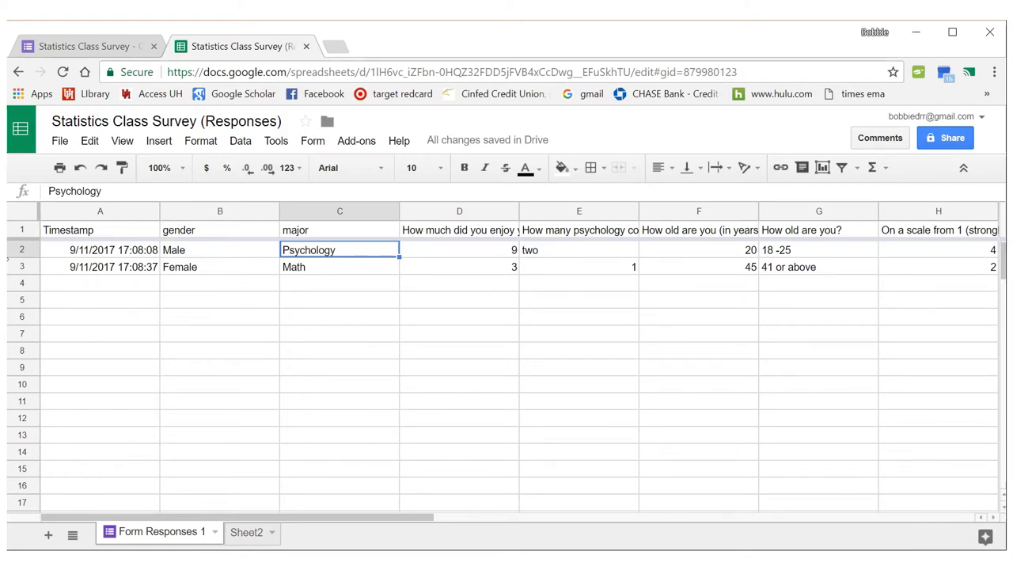
Examine the psychology courses question in E1 and the answers recorded beneath it in column E
click(340, 230)
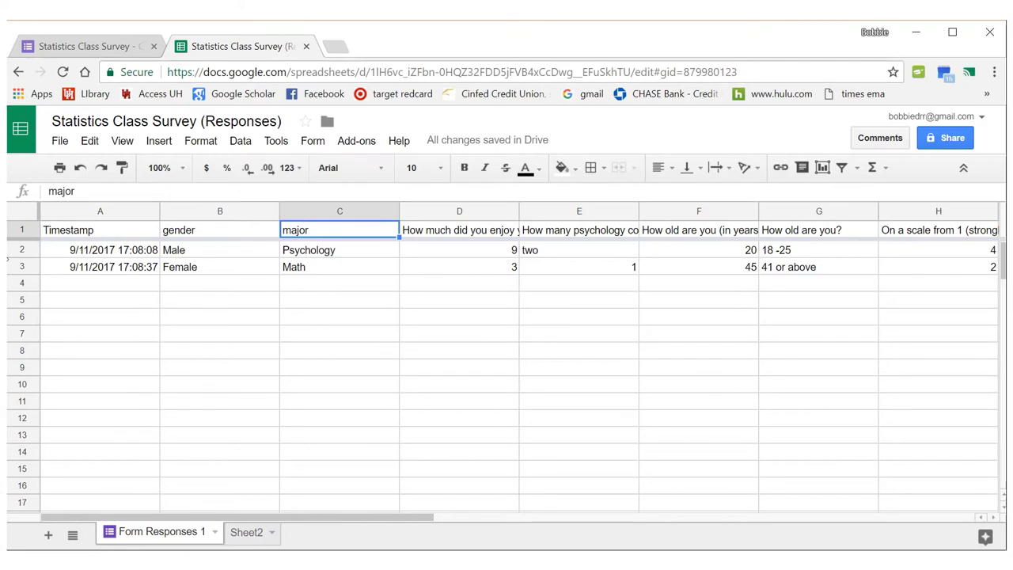
key(Right)
key(Right)
key(Right)
key(Left)
key(Left)
key(Right)
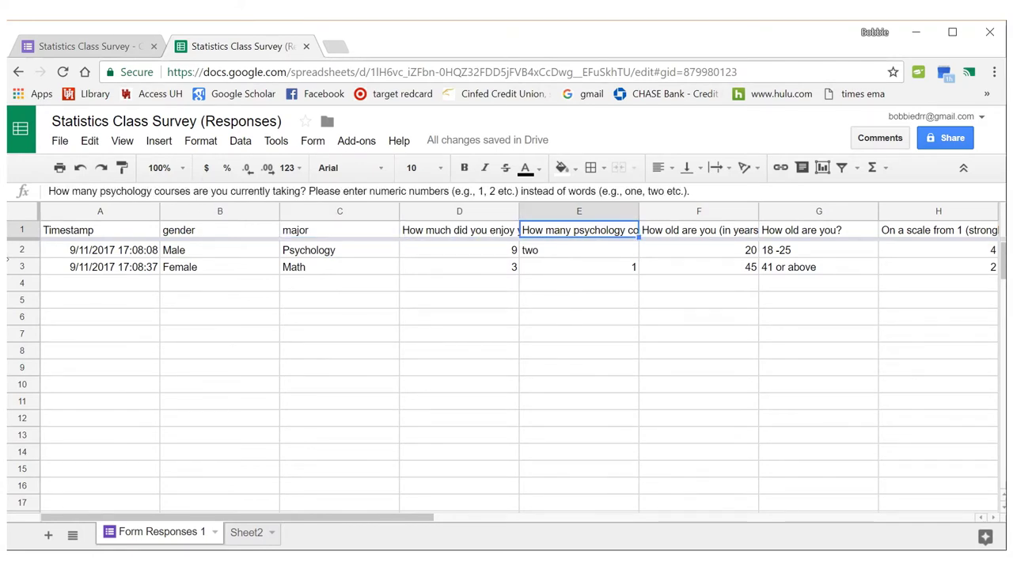
key(Down)
key(Down)
key(Up)
key(Up)
key(Right)
key(Left)
Replace the worded answer in E2, under the psychology courses question, with the number 2
click(579, 249)
click(579, 230)
click(578, 249)
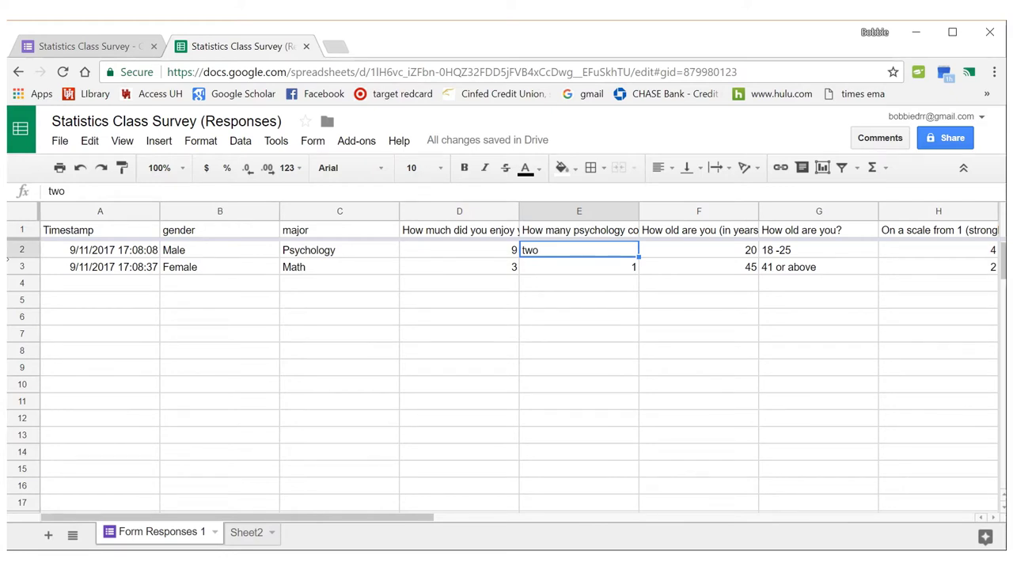
text(2)
key(Return)
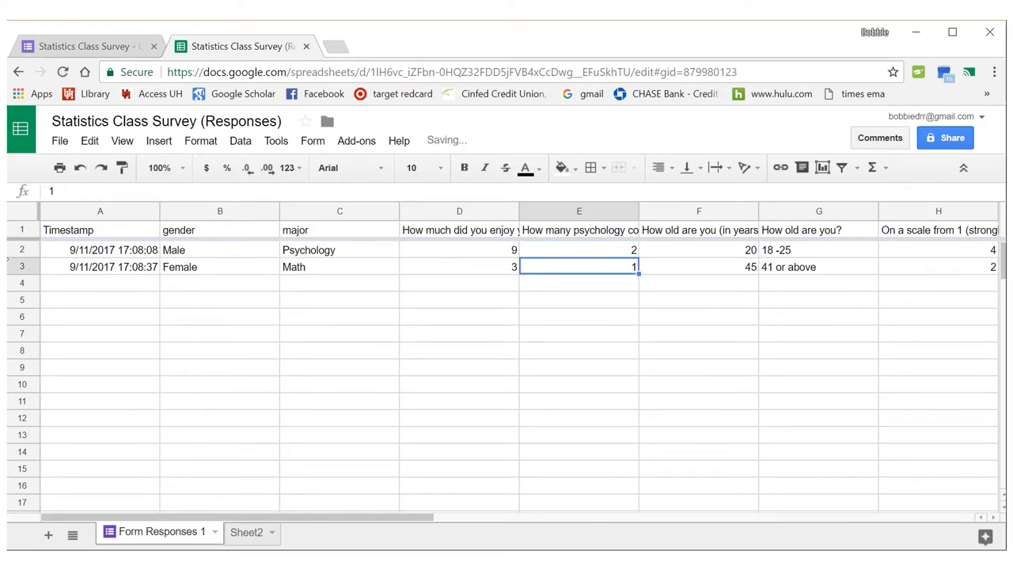
Check that the psychology course answers in E2 and E3 are both numeric
click(579, 250)
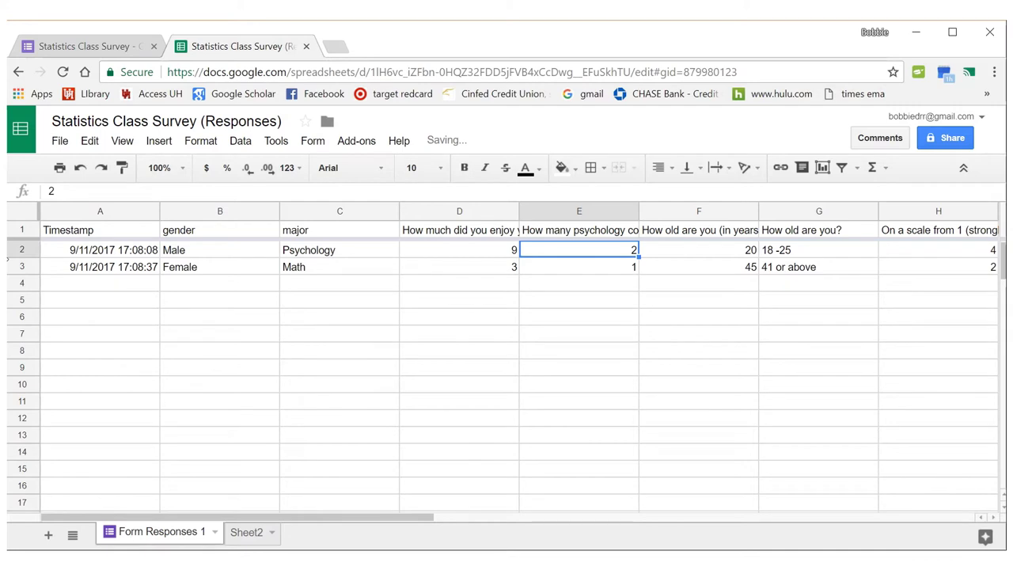
click(579, 266)
click(579, 249)
key(Down)
key(Down)
key(Up)
key(Up)
click(578, 266)
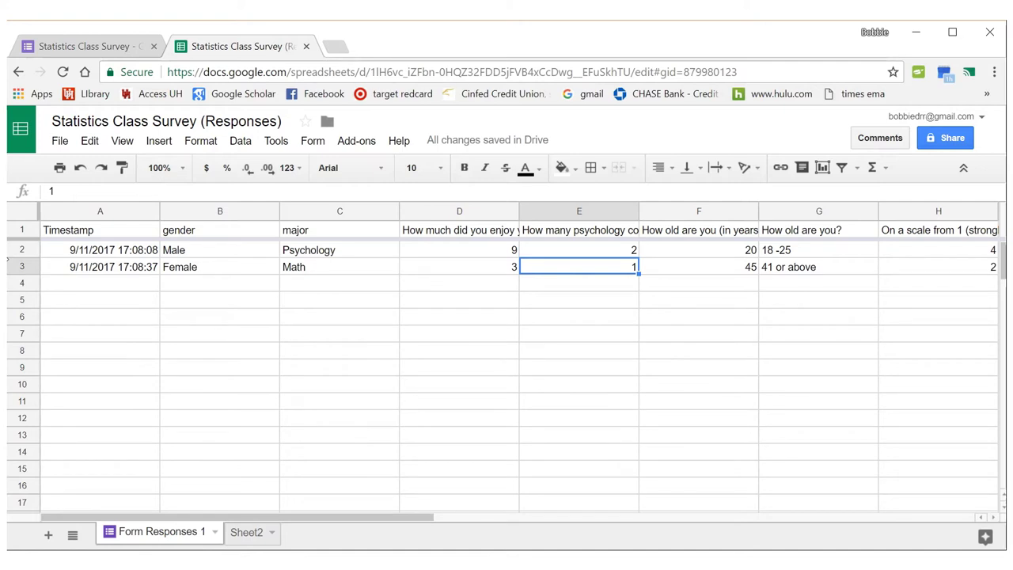
click(579, 250)
click(578, 267)
click(578, 249)
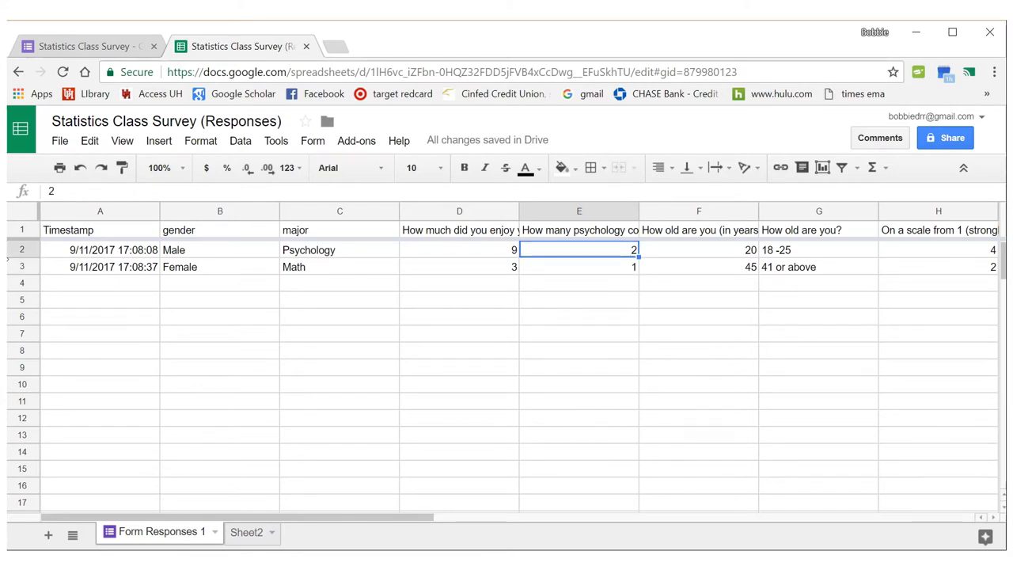
Look through the row 2 responses across to the agreement-scale answers in columns H to K
key(Right)
key(Right)
key(Right)
key(Right)
key(Right)
key(Right)
key(Right)
key(Right)
key(Right)
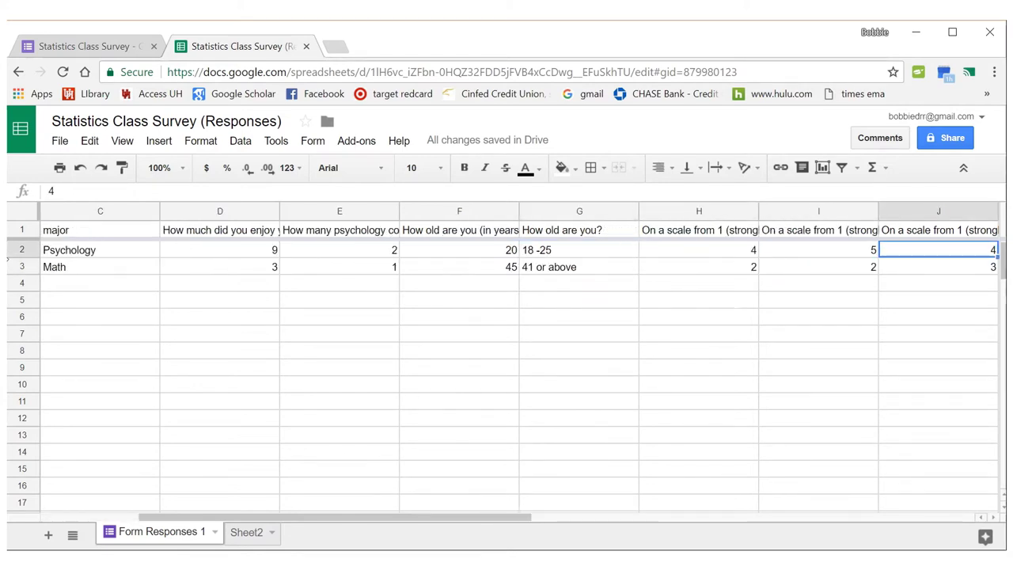
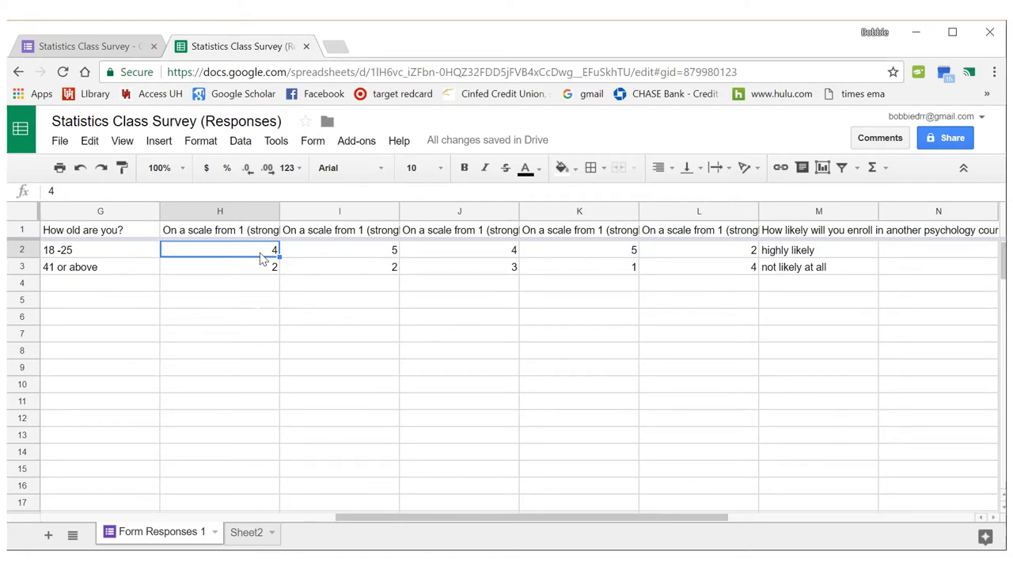
key(Right)
key(Right)
key(Right)
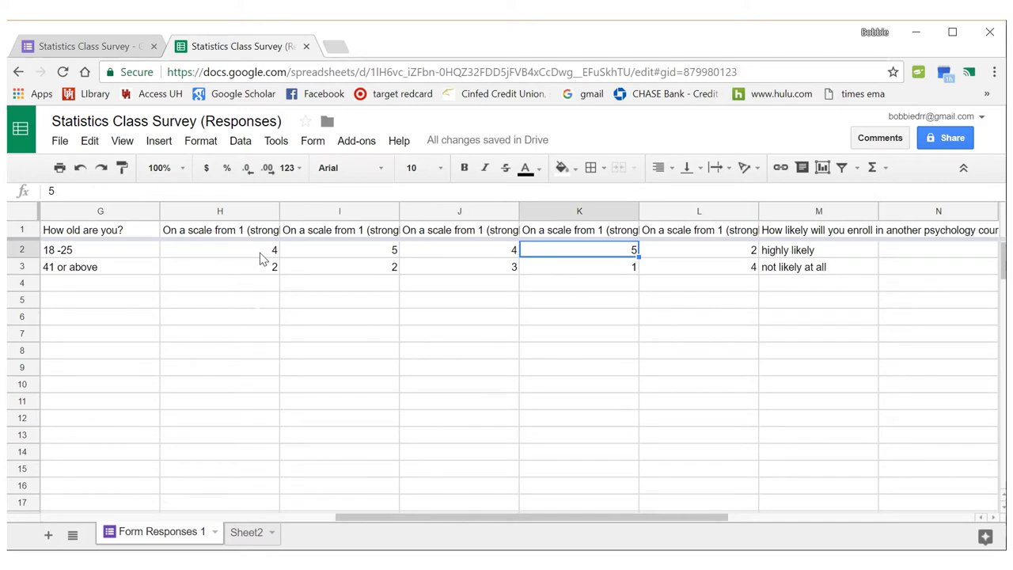
key(Left)
key(Left)
key(Left)
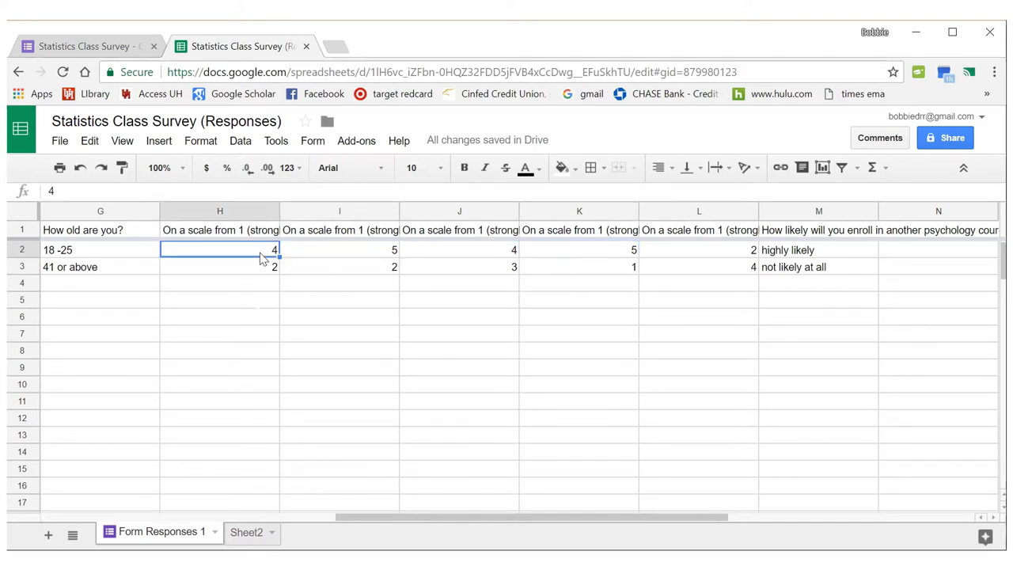
Read the full agreement-scale question headers in H1 through L1 and compare the statement at the end of each
key(Up)
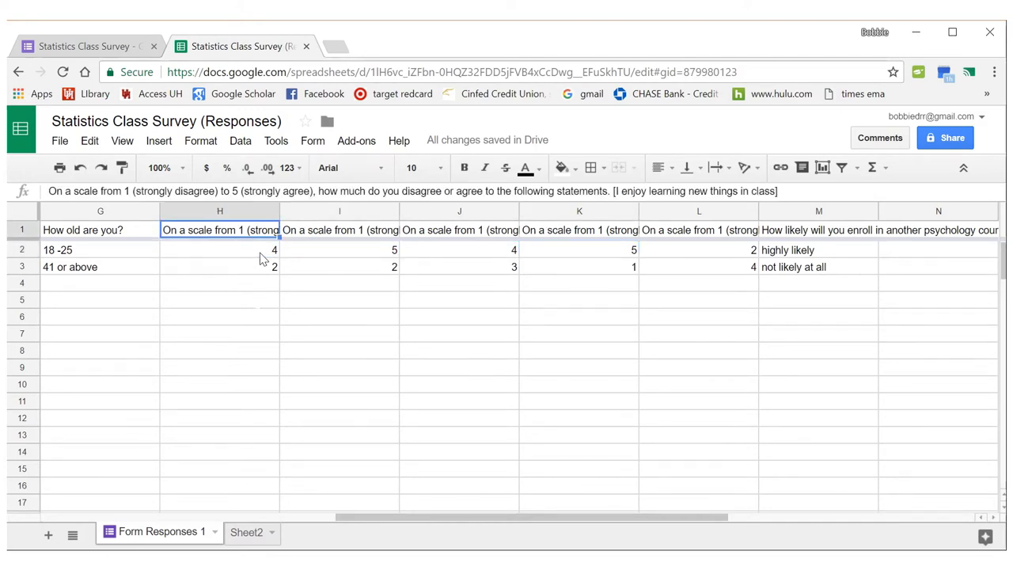
key(Right)
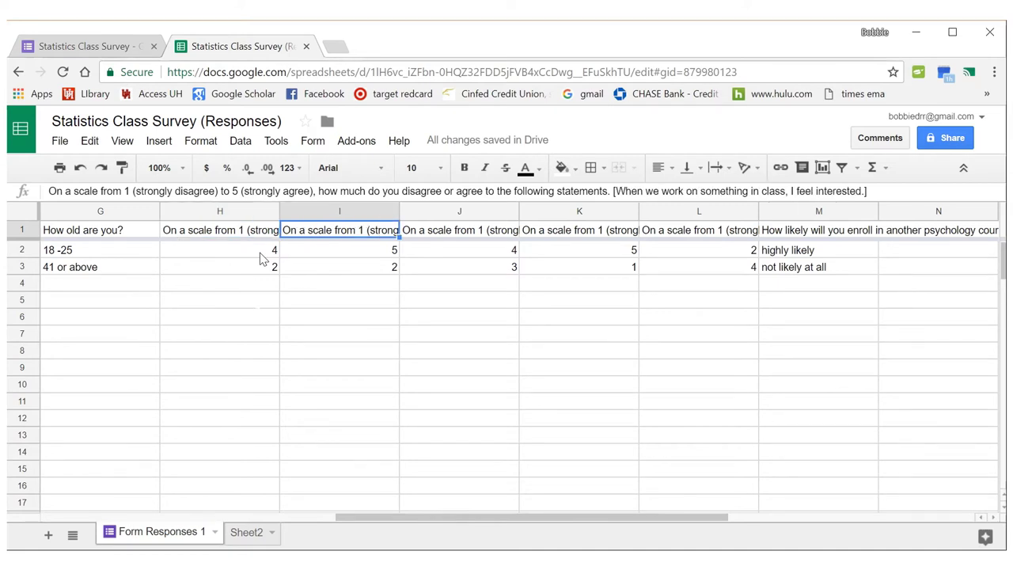
key(Right)
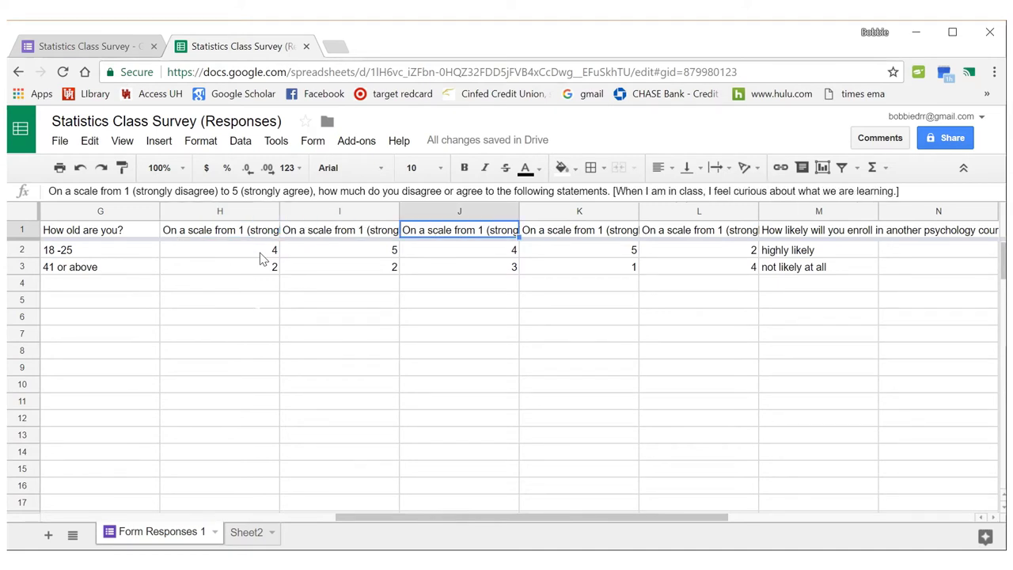
key(Right)
key(Right)
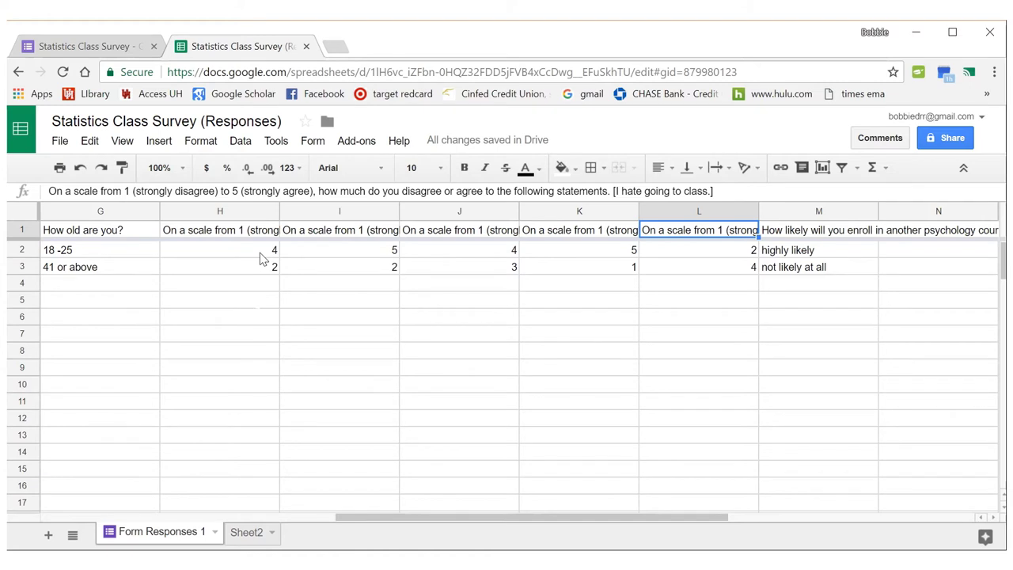
key(Left)
key(Left)
key(Left)
key(Left)
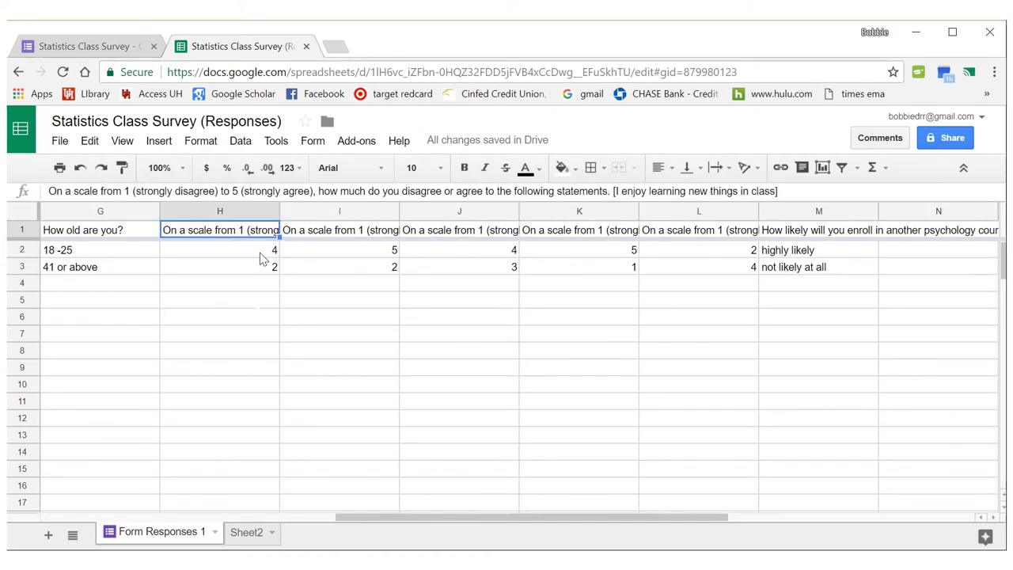
key(Right)
key(Right)
key(Right)
key(Right)
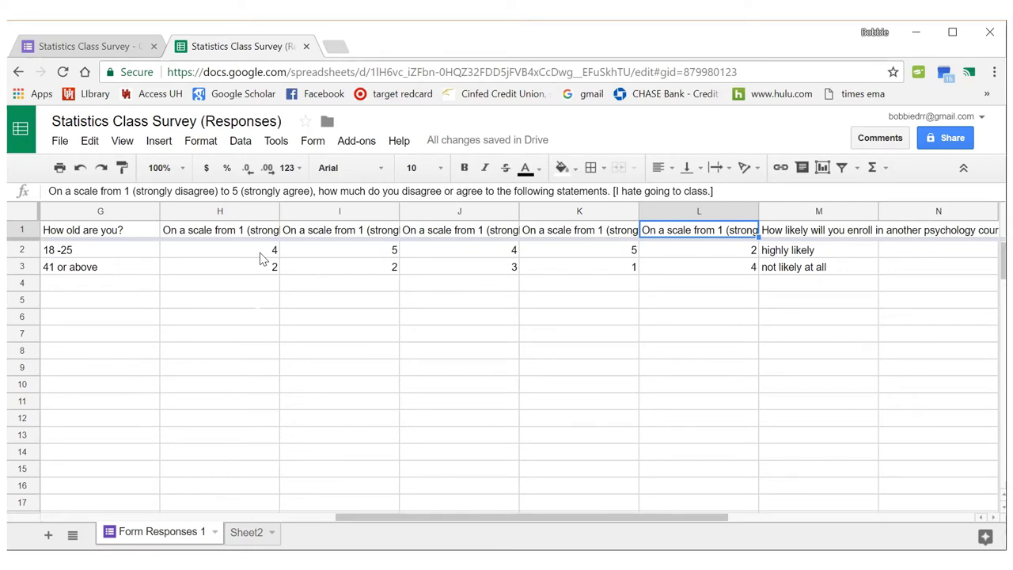
key(Left)
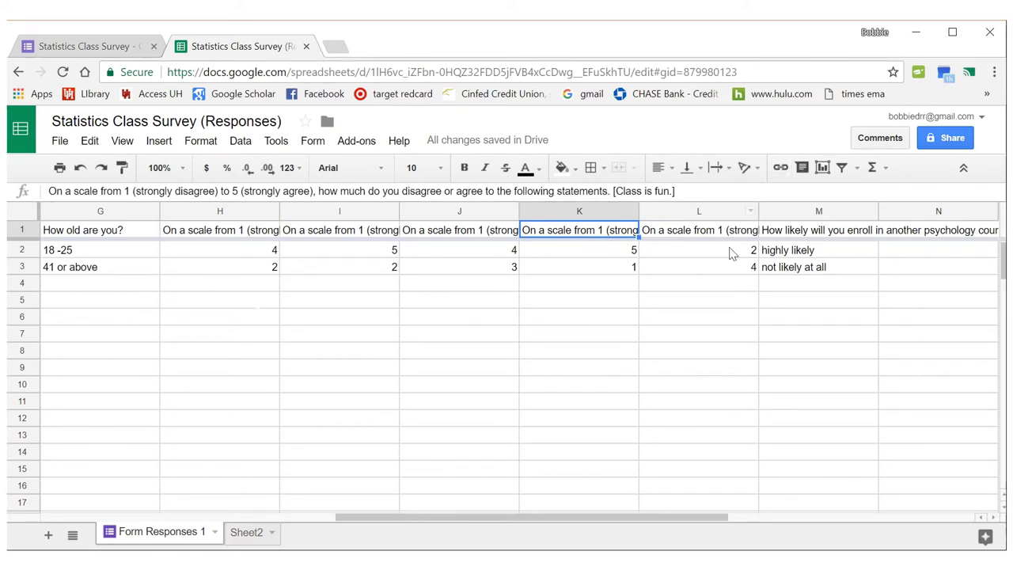
Replace the first three agreement-scale headers in H1, I1 and J1 with "se_1", "se_2" and "se_3"
click(212, 231)
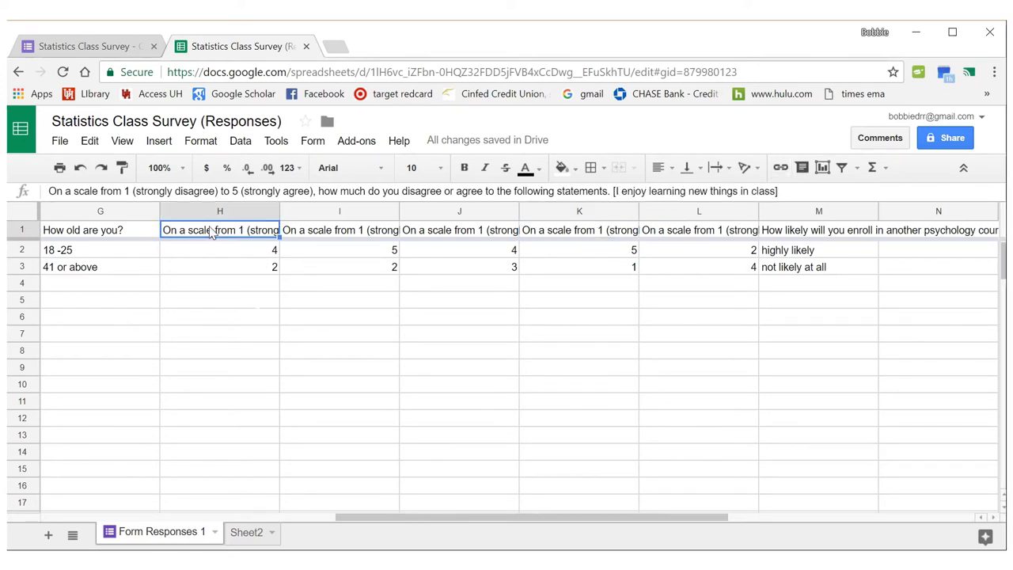
drag(808, 192, 43, 158)
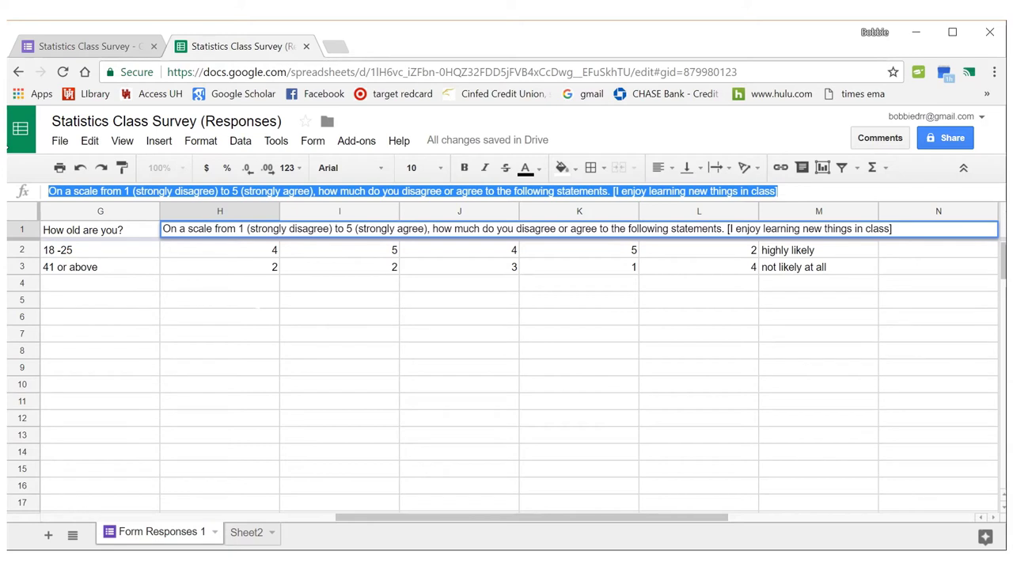
text(se_1)
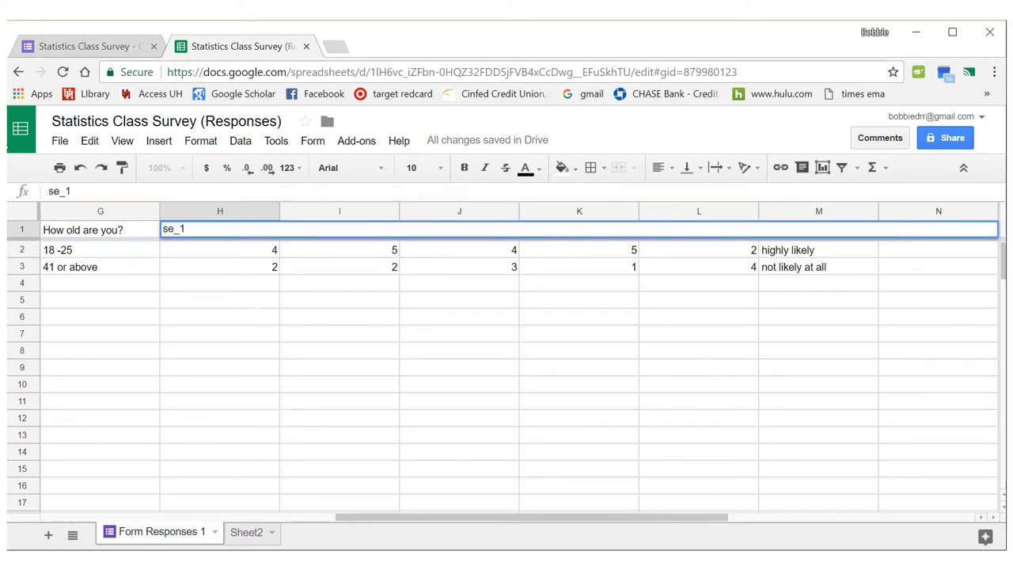
key(Tab)
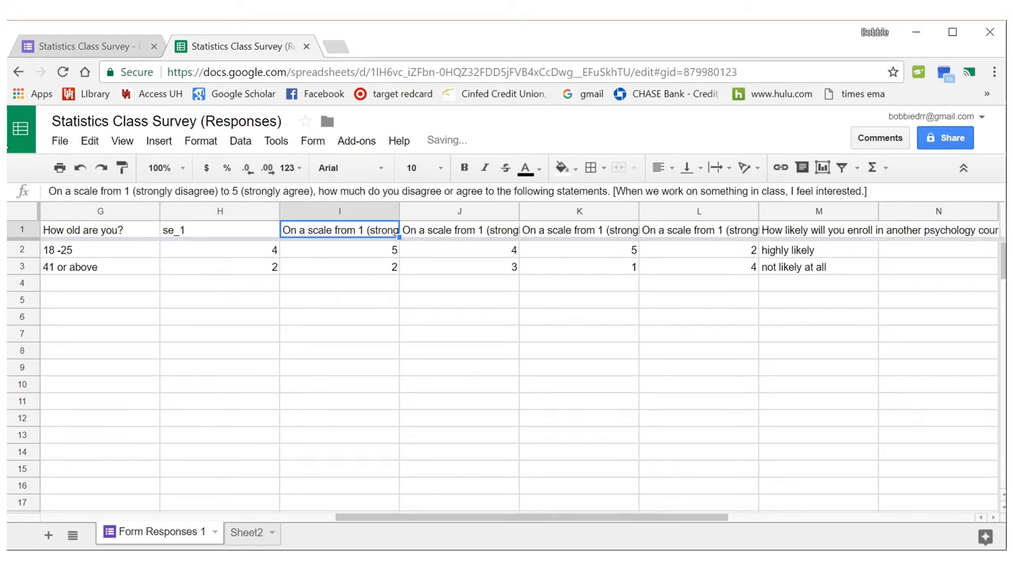
text(se_2)
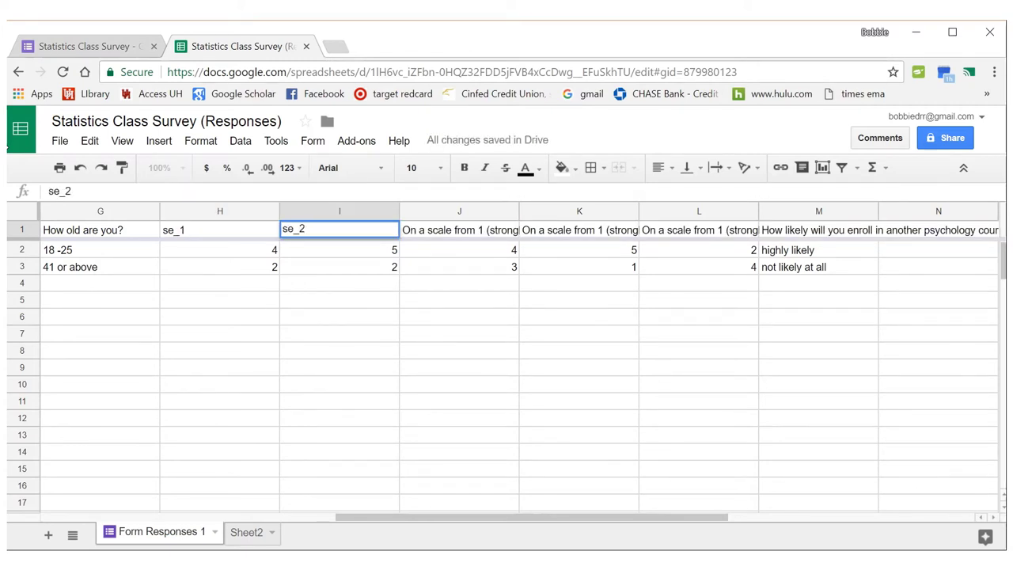
key(Tab)
text(s)
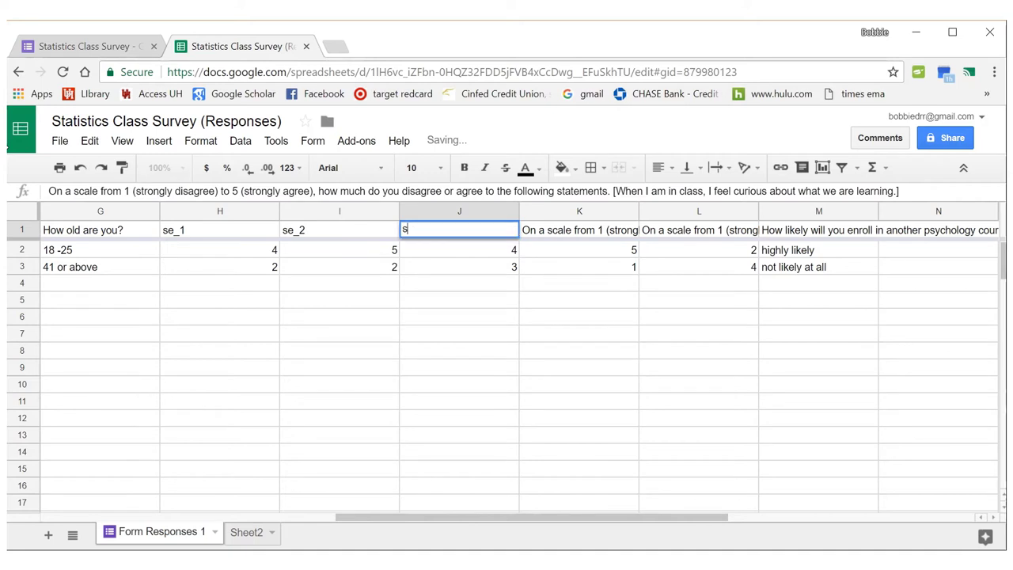
text(e_3)
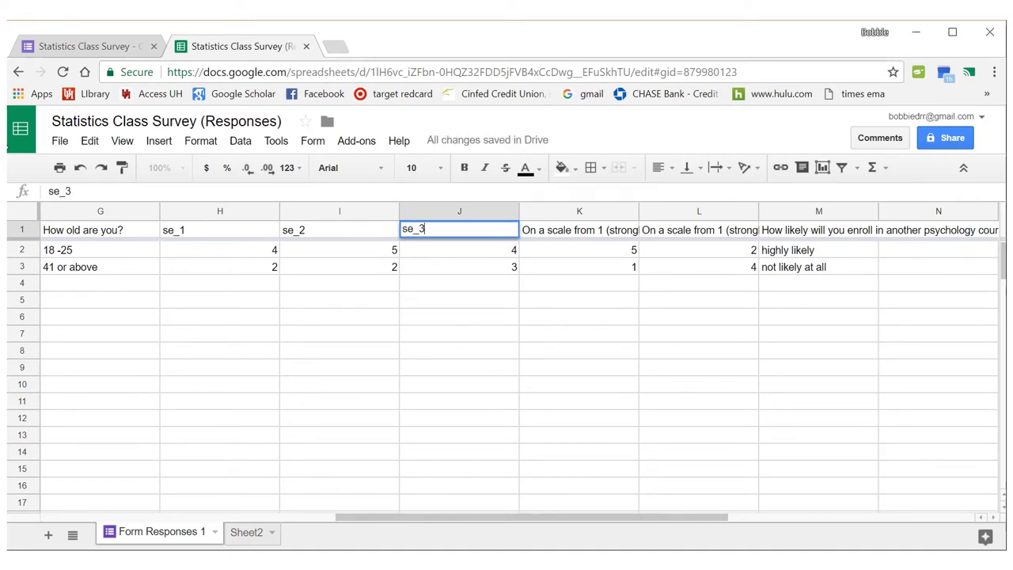
key(Tab)
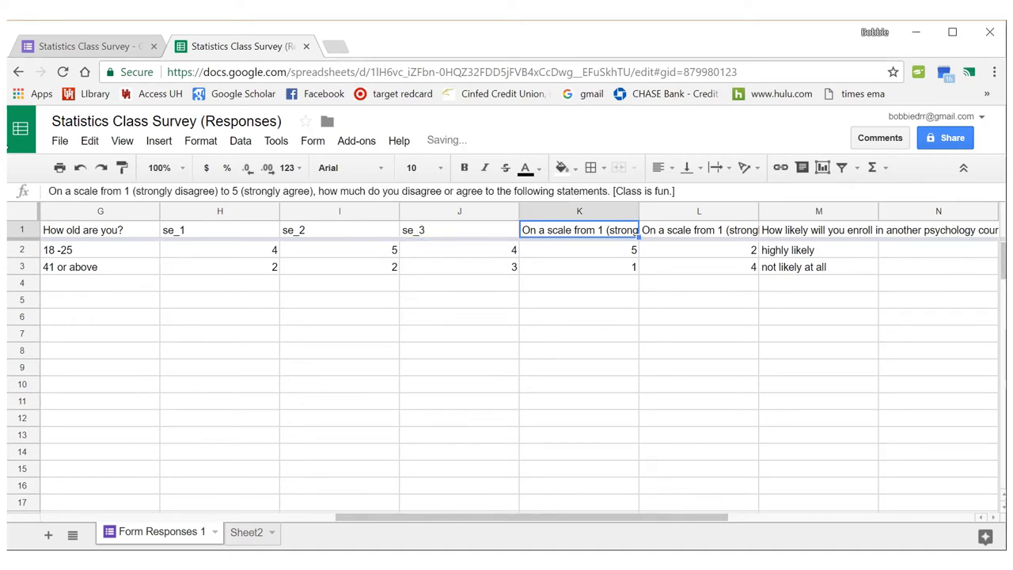
Replace the remaining agreement-scale headers in K1 and L1 with "se_4" and "se_5"
text(se)
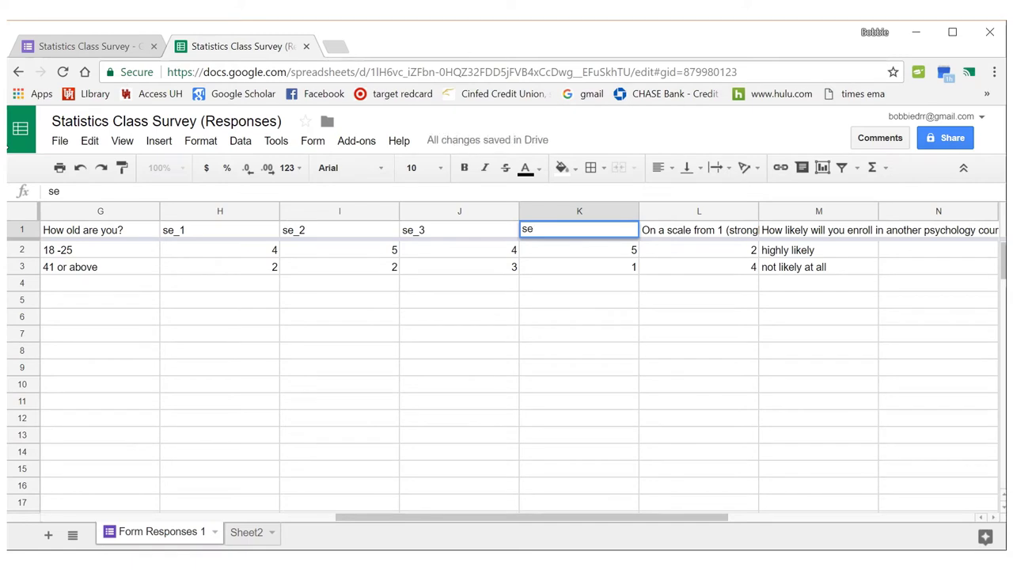
text(_4)
key(Tab)
text(se)
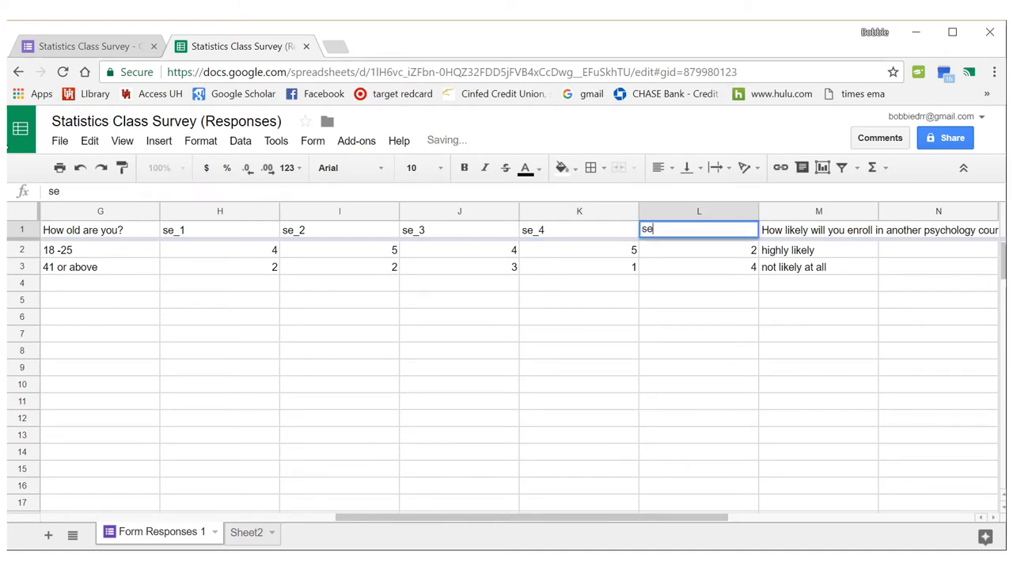
text(_4)
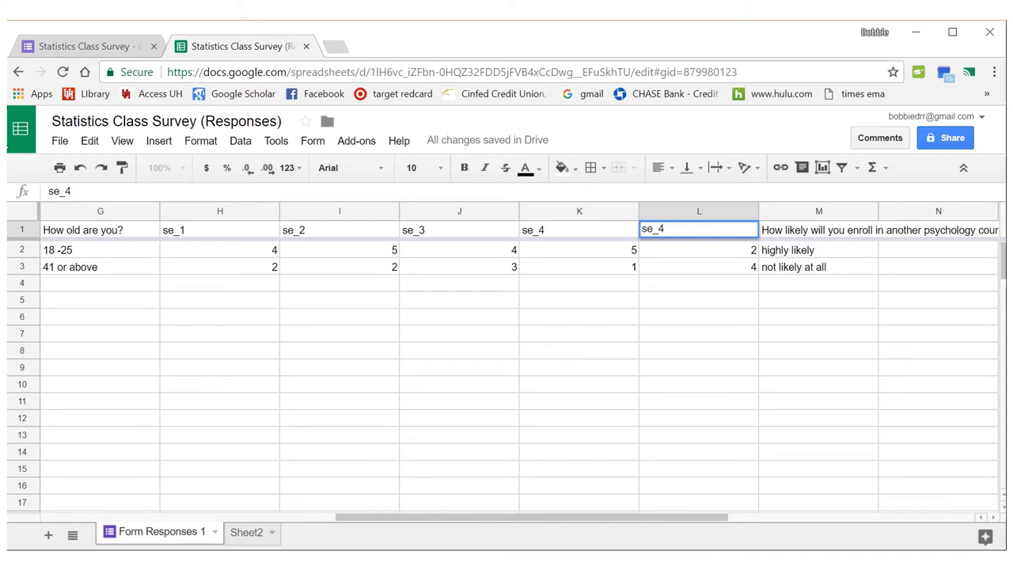
key(BackSpace)
text(5)
key(Return)
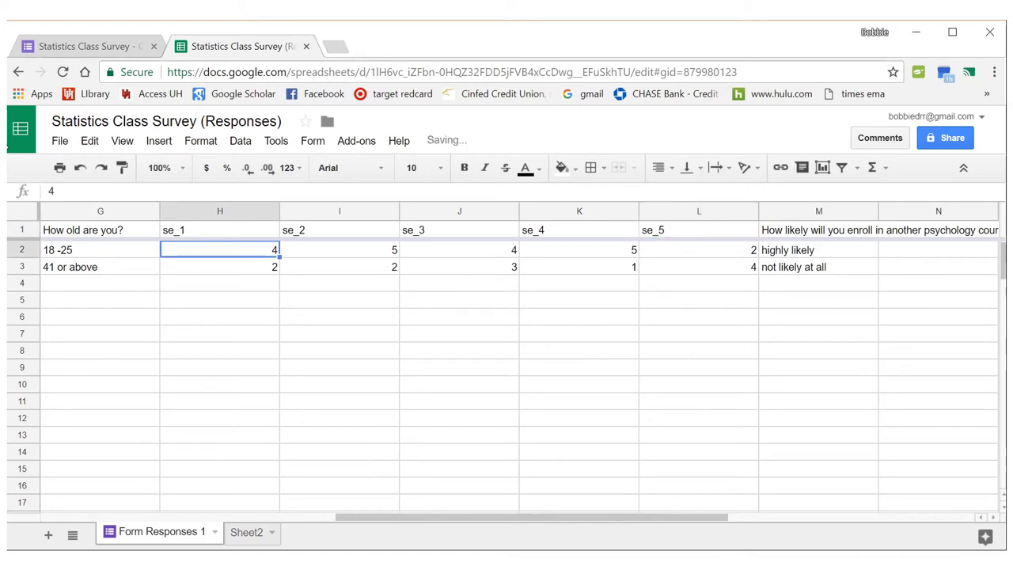
click(694, 231)
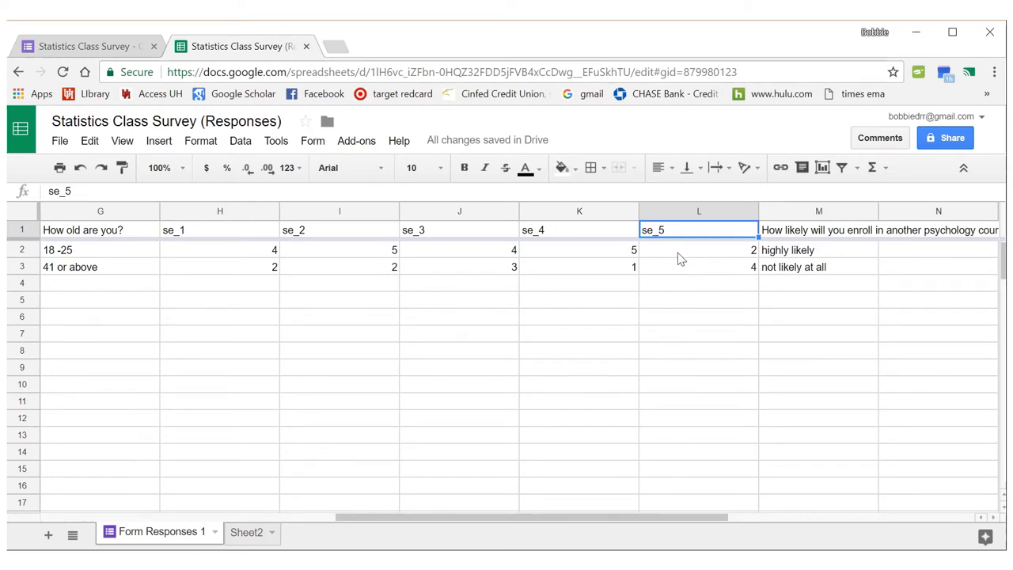
Compare both respondents' answers across se_1 to se_5 in rows 2 and 3, focusing on the reverse-worded se_5 item
click(265, 252)
key(Right)
key(Right)
key(Right)
key(Right)
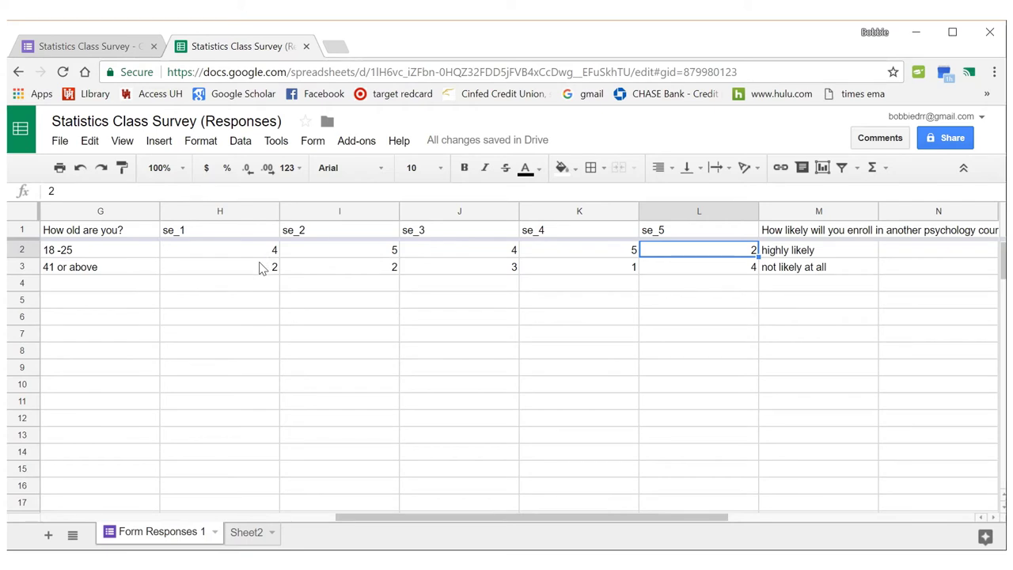
click(263, 268)
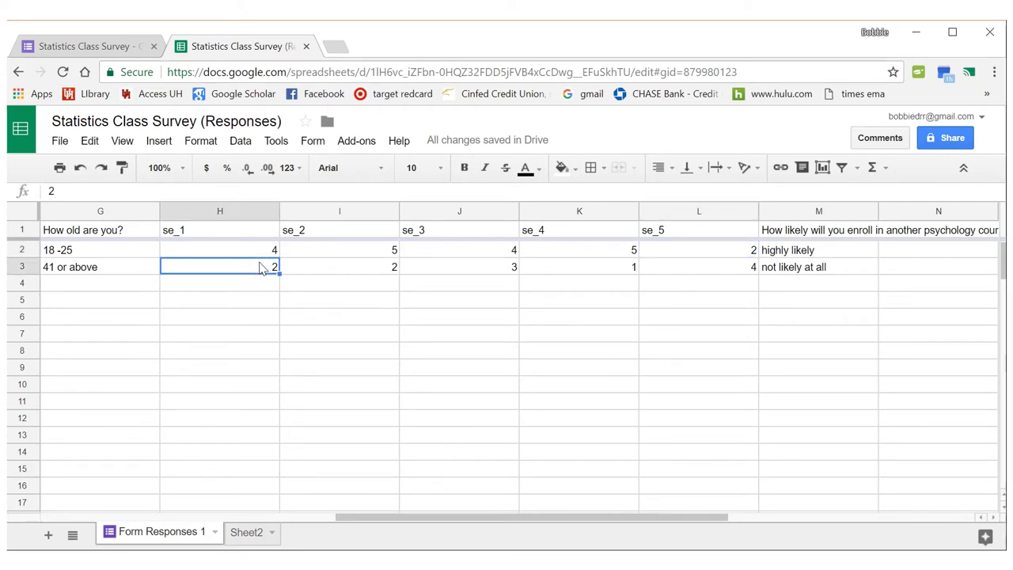
key(Right)
key(Right)
key(Right)
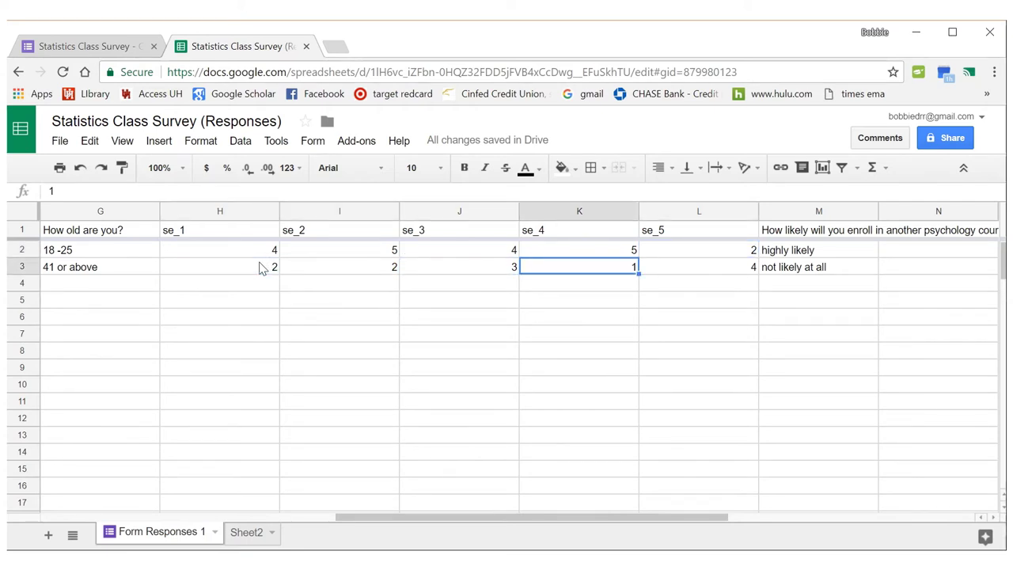
key(Right)
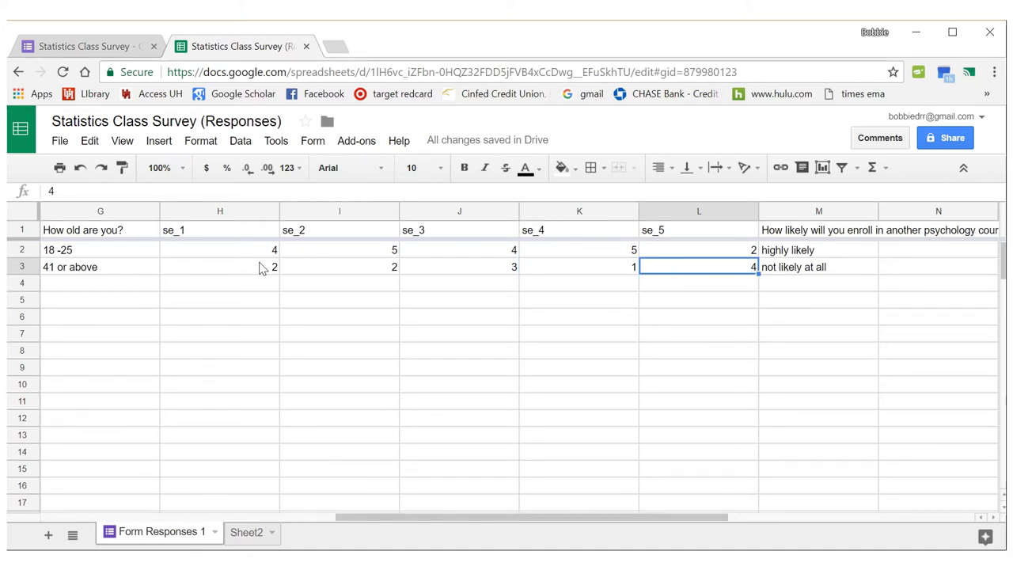
key(Up)
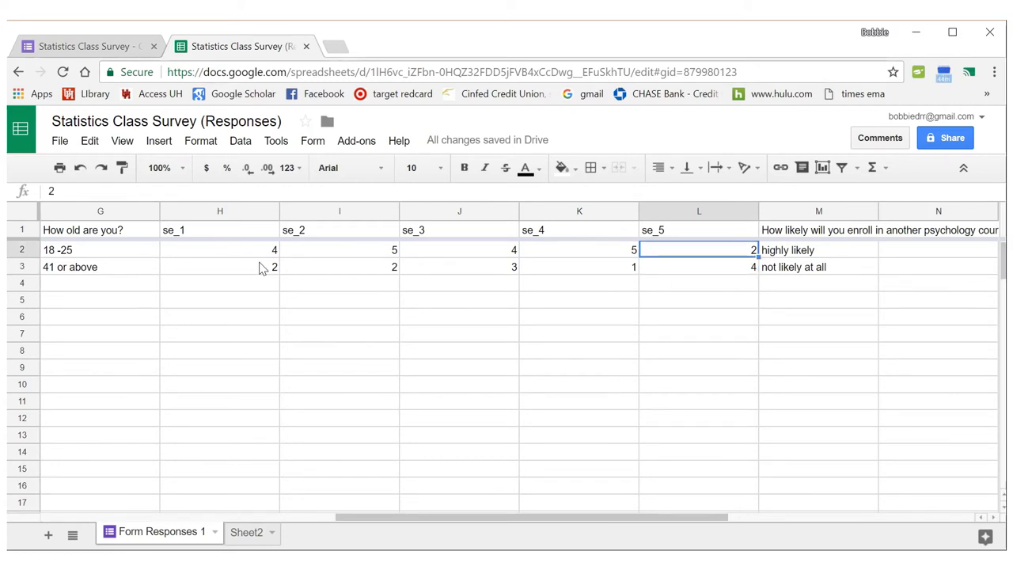
key(Down)
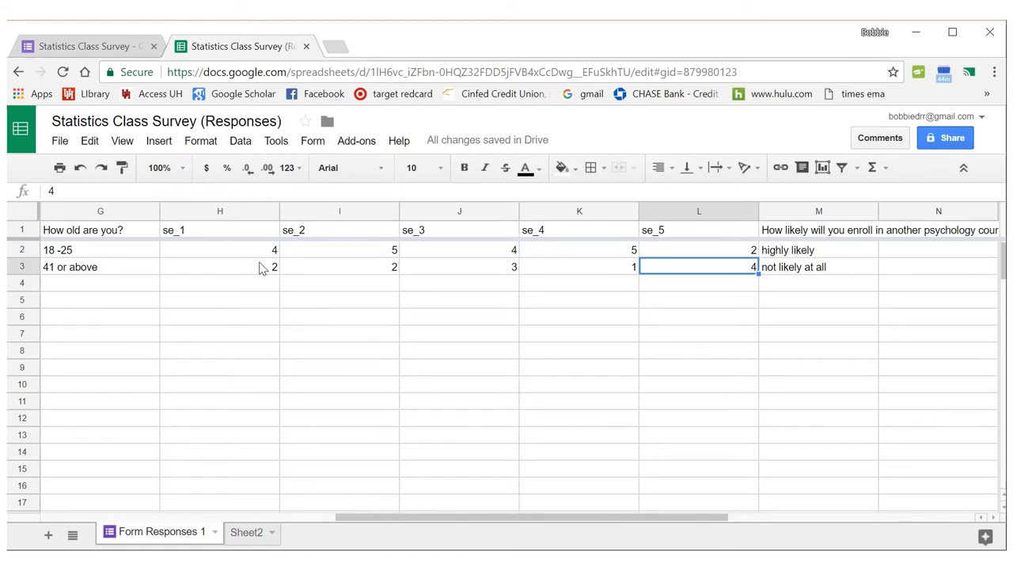
key(Up)
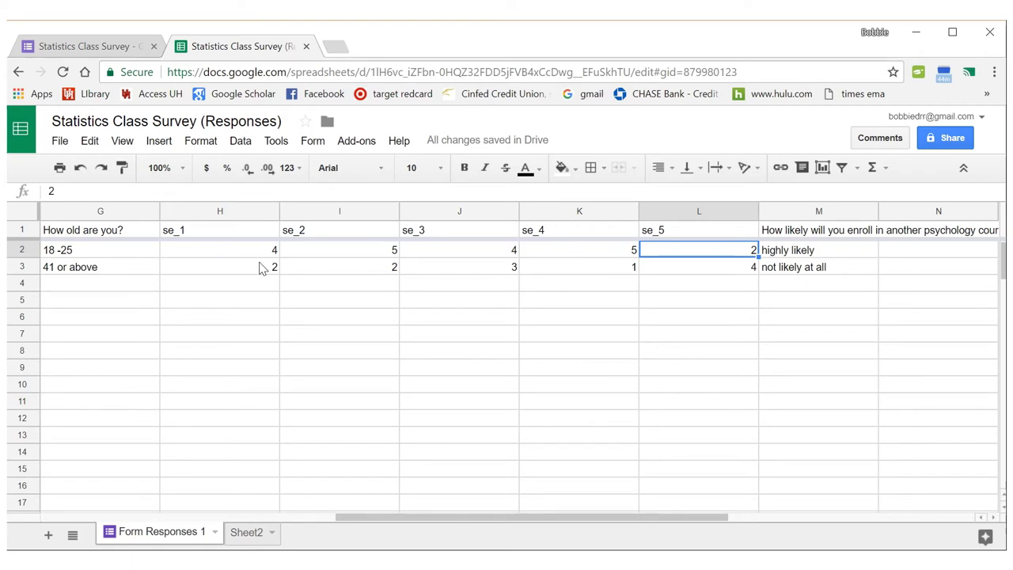
key(Down)
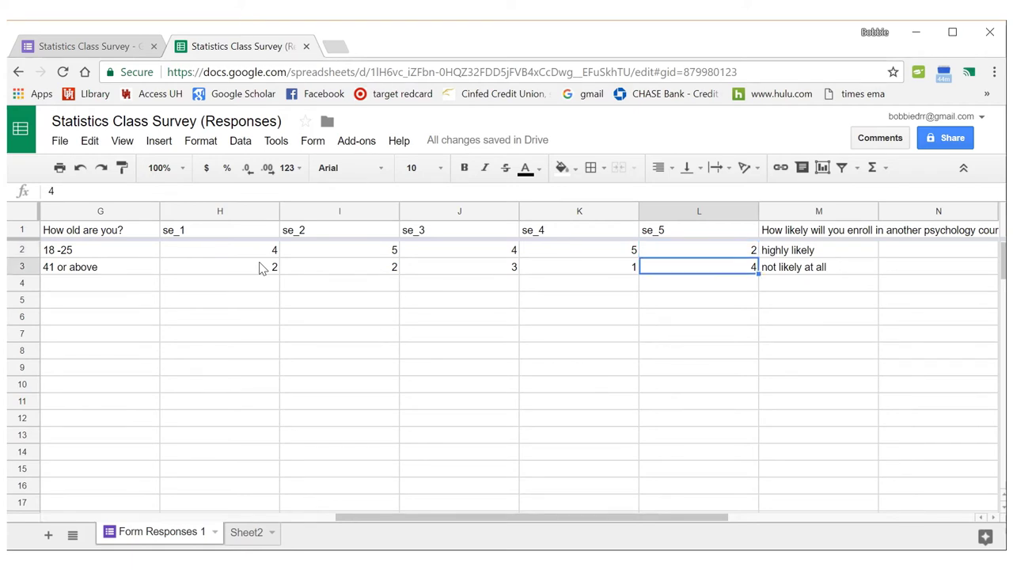
key(Up)
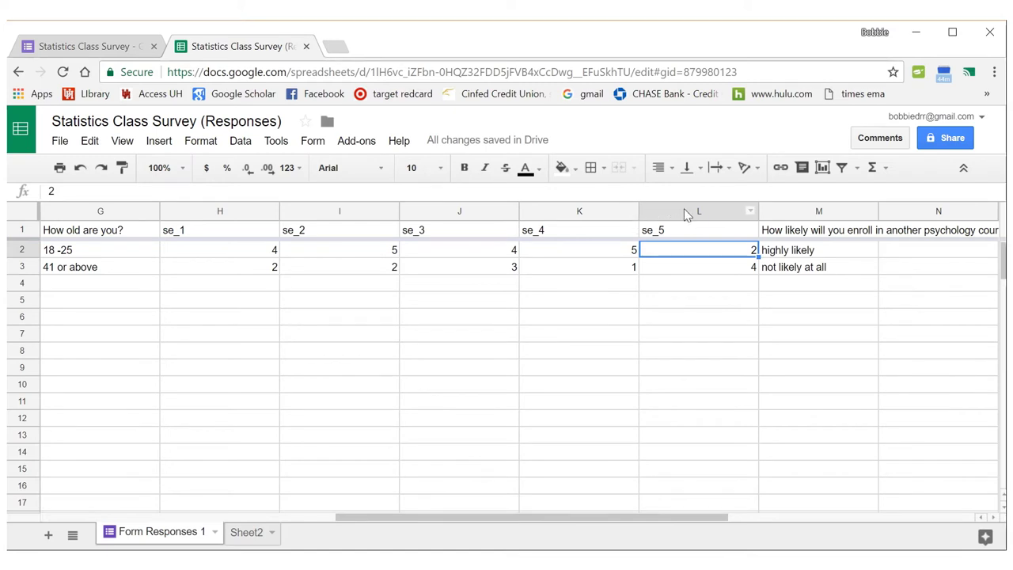
Insert an empty column immediately before se_5 and give it the header "se_5_r"
click(685, 212)
right_click(685, 214)
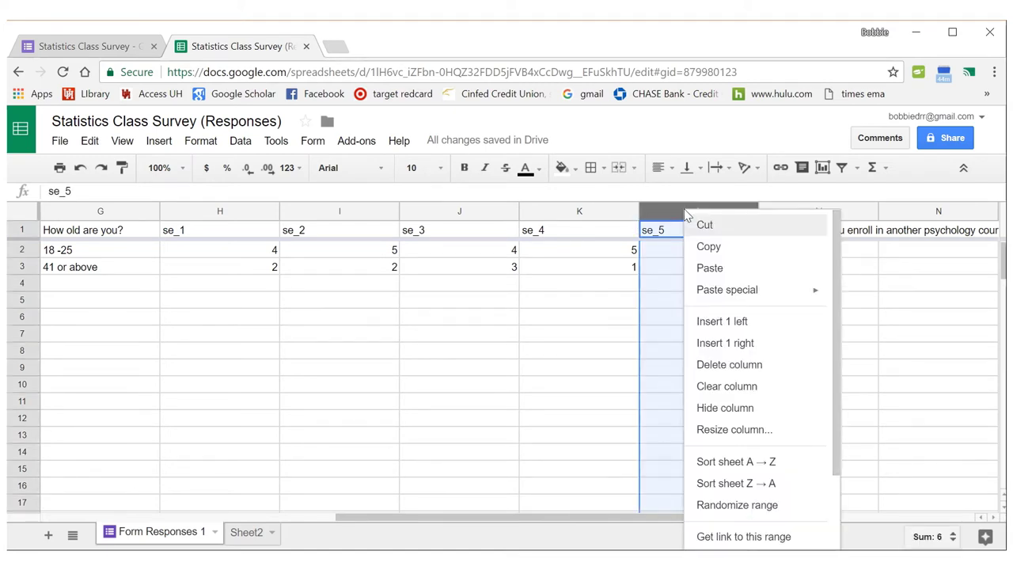
click(746, 329)
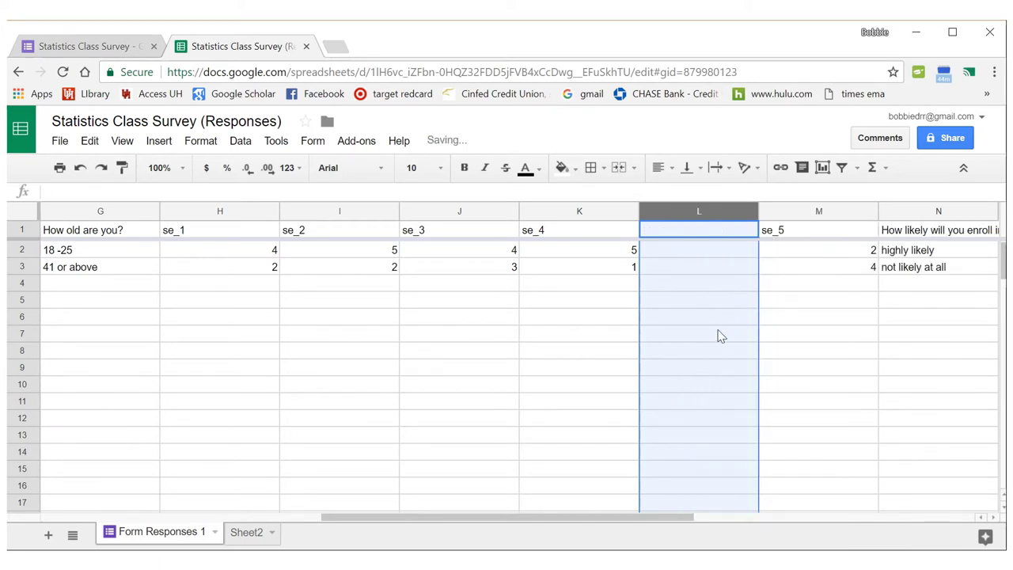
click(705, 266)
click(690, 231)
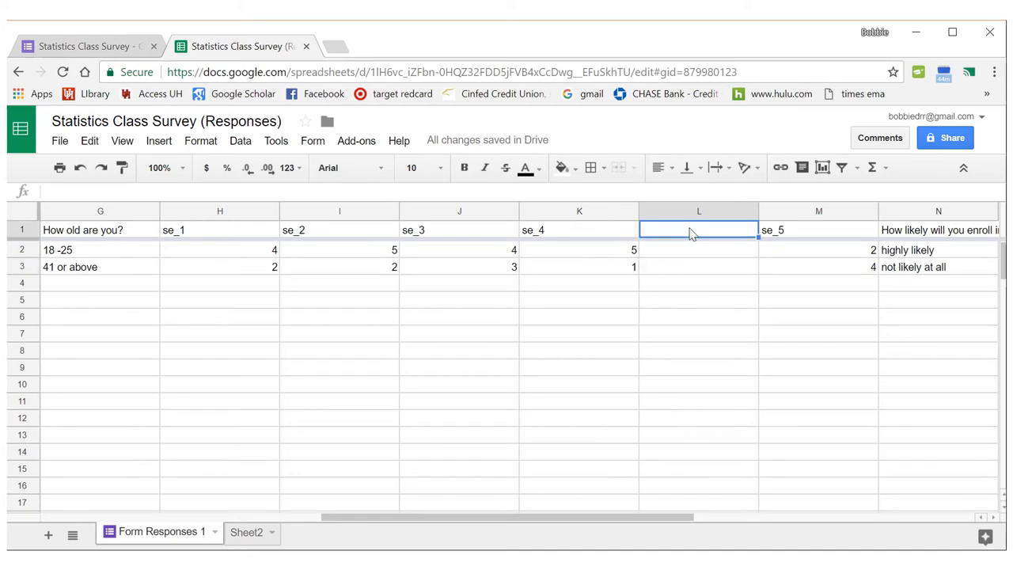
text(s)
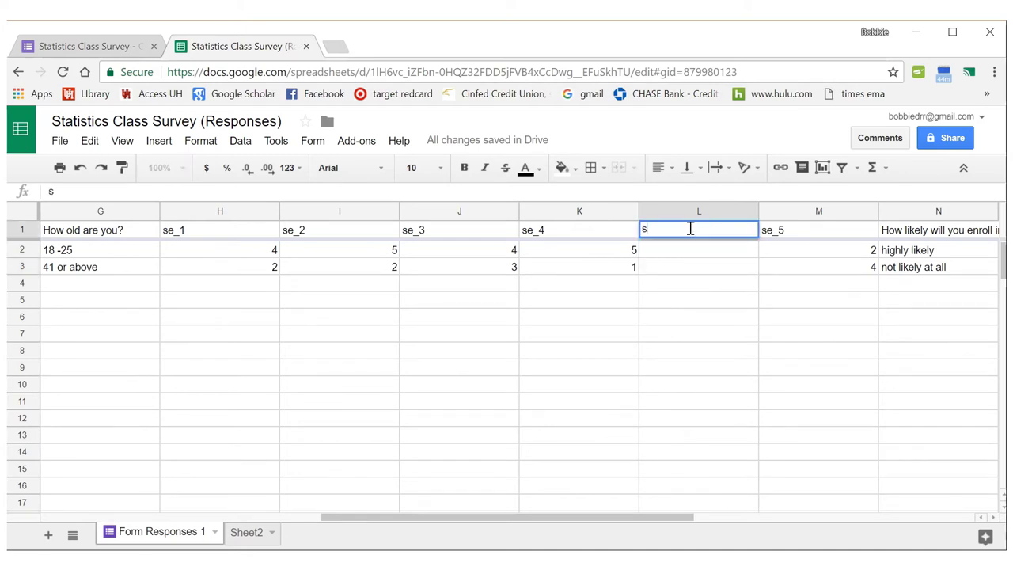
text(e_5_r)
key(Return)
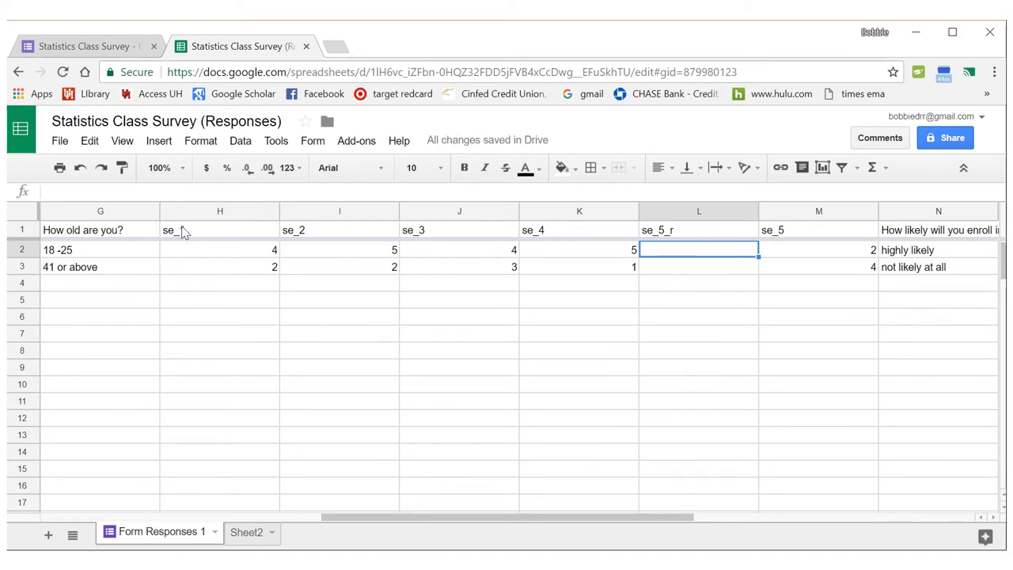
drag(182, 231, 686, 267)
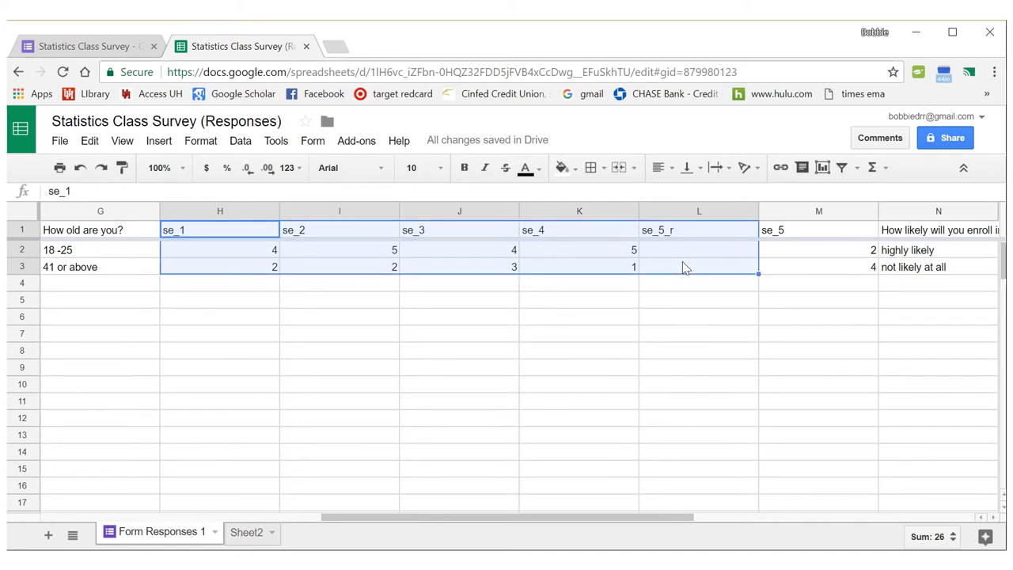
click(669, 322)
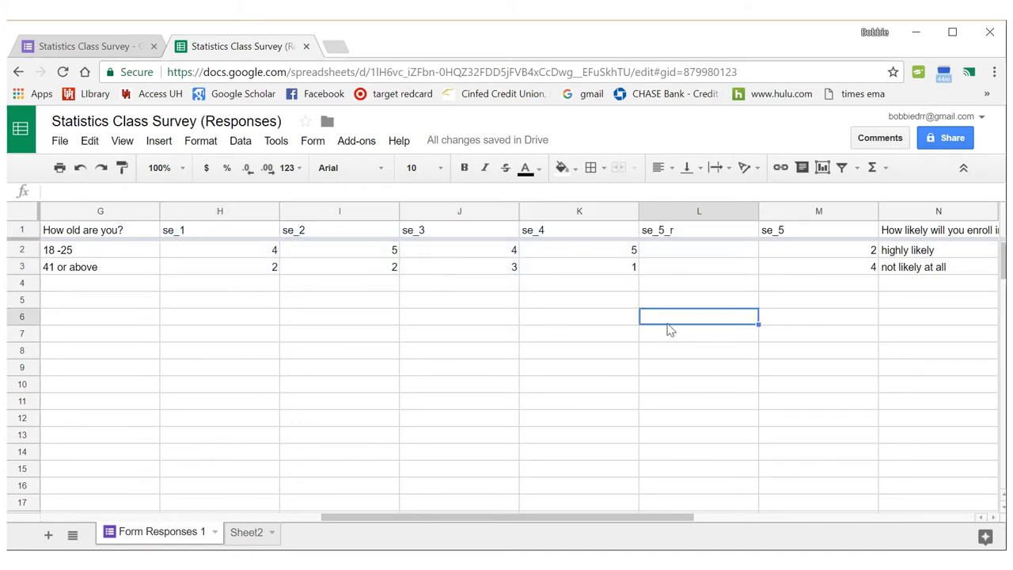
Reverse-score the first respondent's se_5 answer in L2 with the formula =6-M2
click(672, 253)
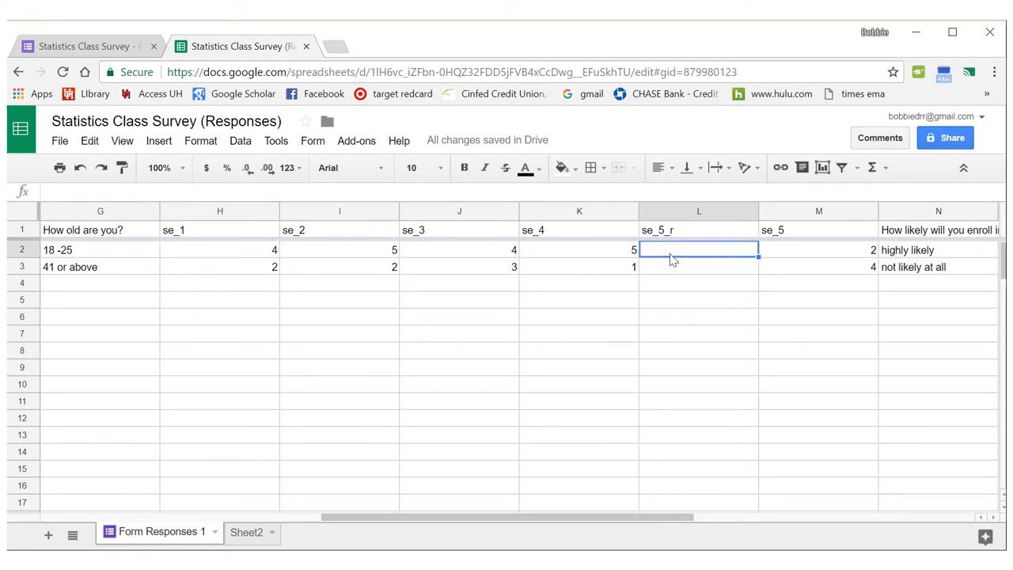
text(=)
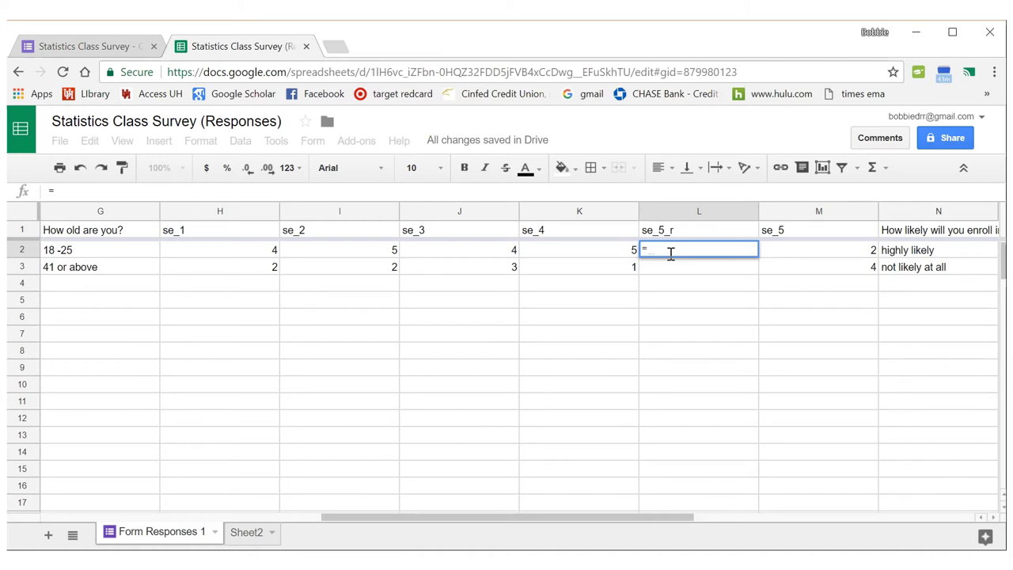
text(6)
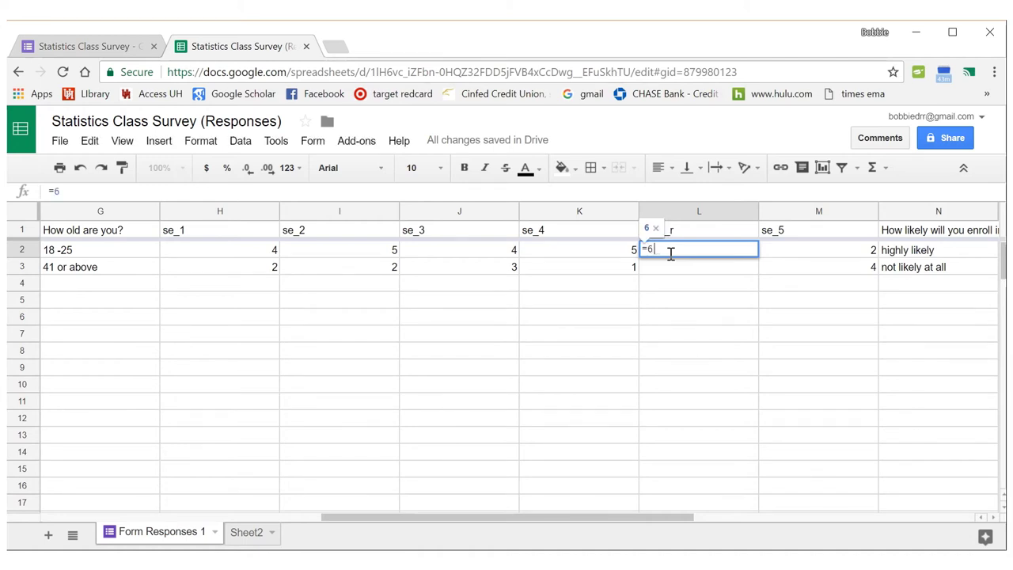
text(-)
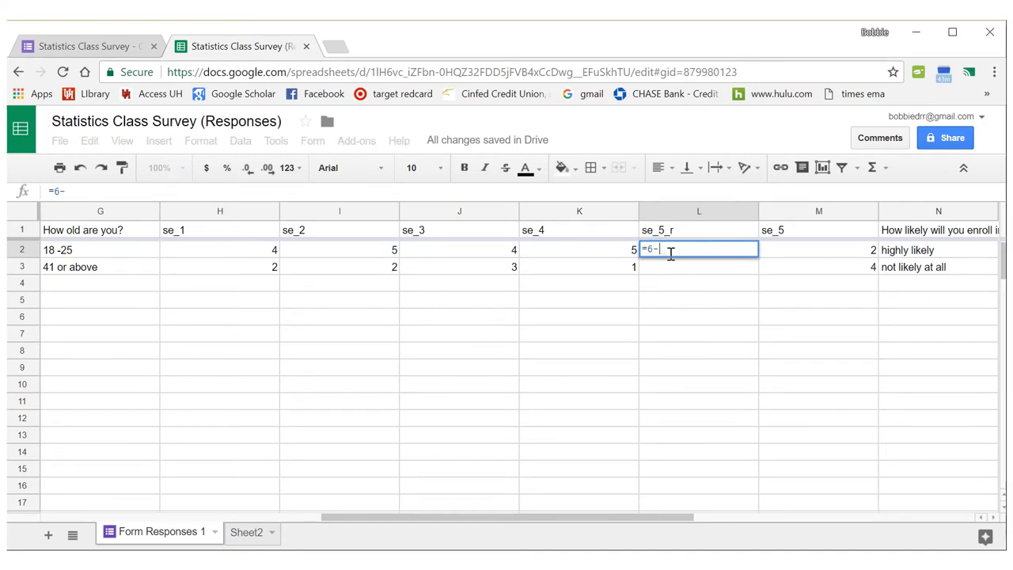
click(827, 252)
key(Return)
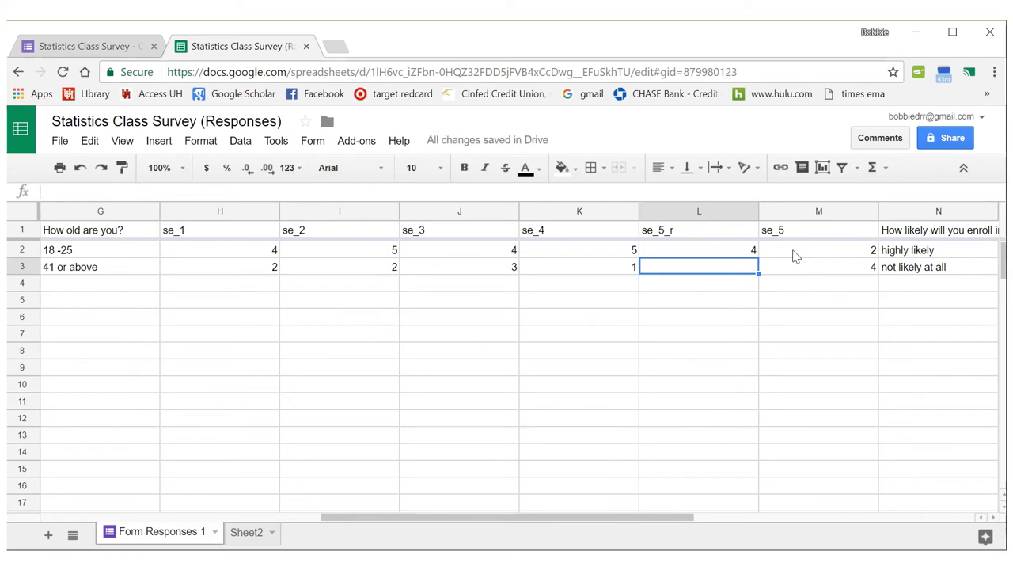
Fill the reverse-scoring formula from L2 down to L3 for the second respondent
click(737, 255)
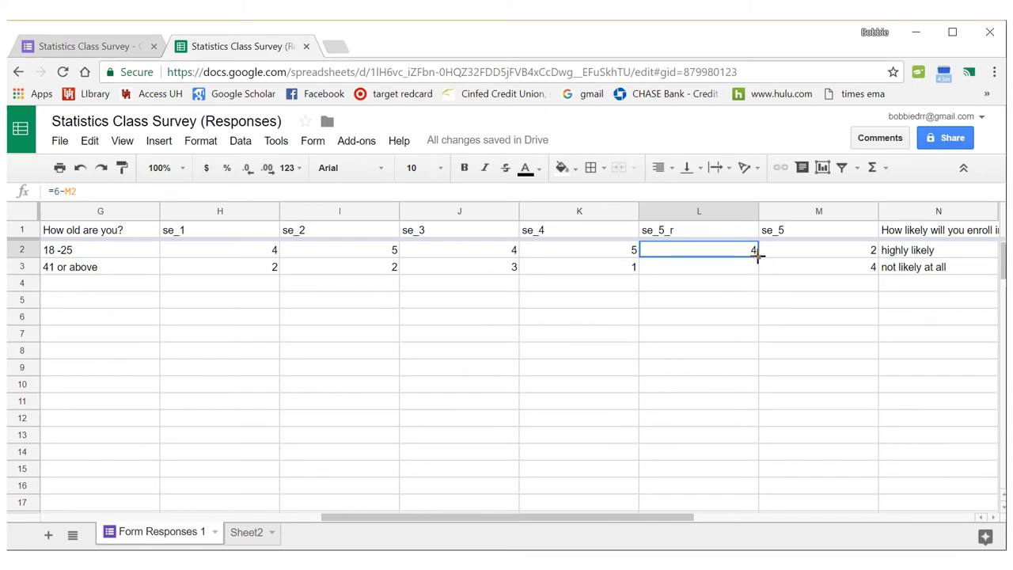
double_click(757, 256)
click(731, 235)
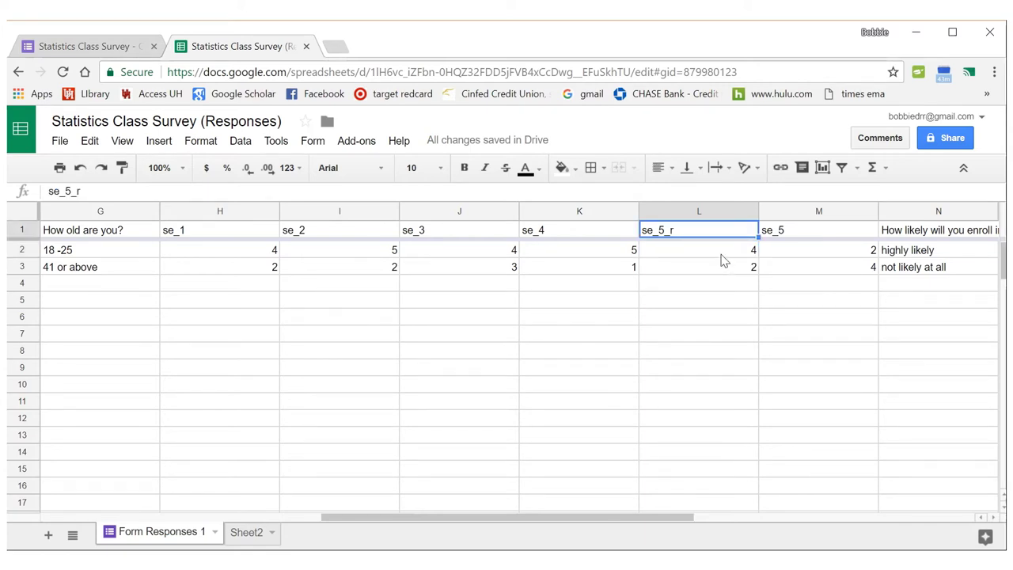
Insert an empty column immediately after se_5_r and give it the header "se_composite"
click(723, 259)
right_click(723, 258)
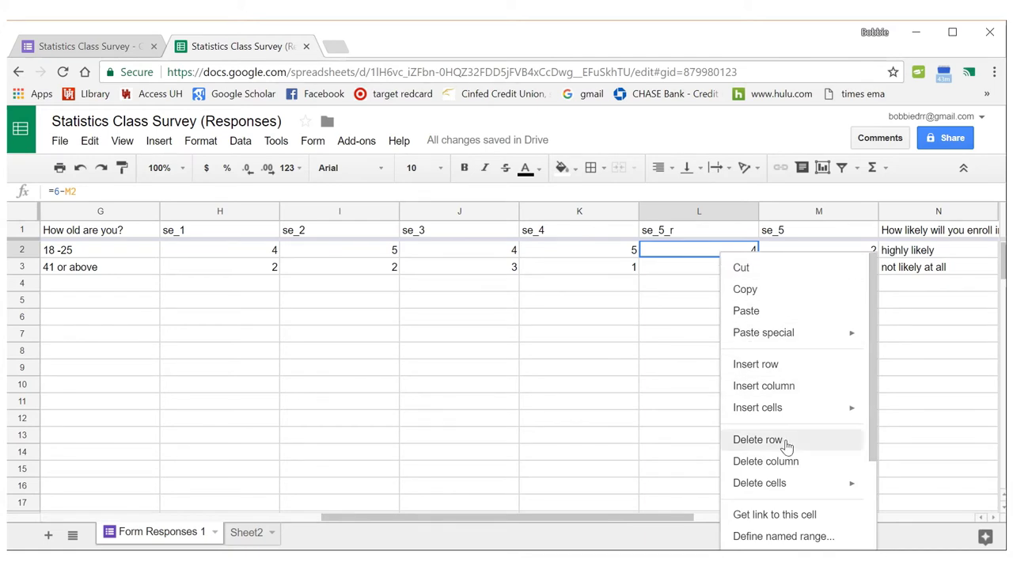
click(706, 209)
right_click(705, 207)
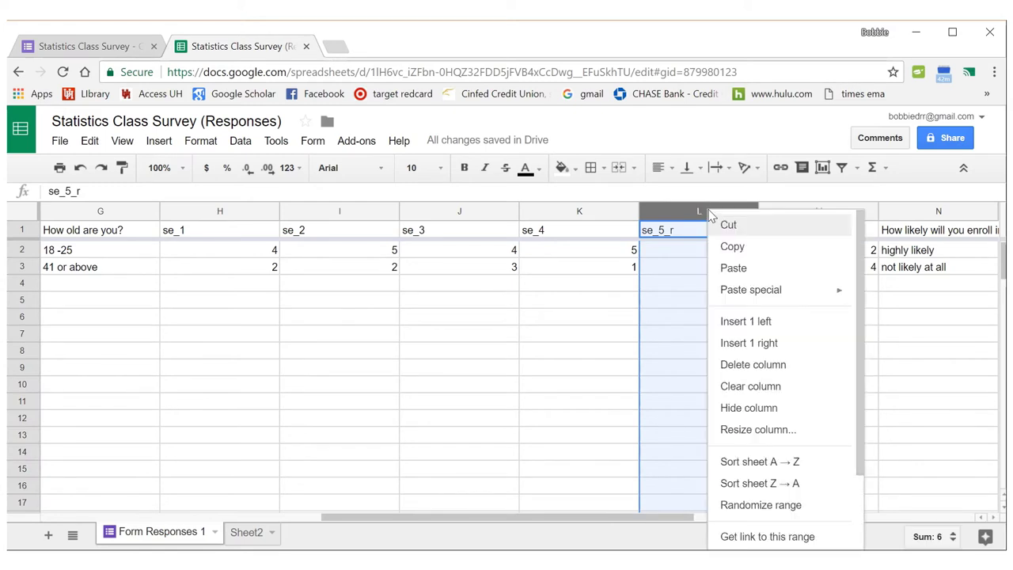
click(774, 345)
click(782, 232)
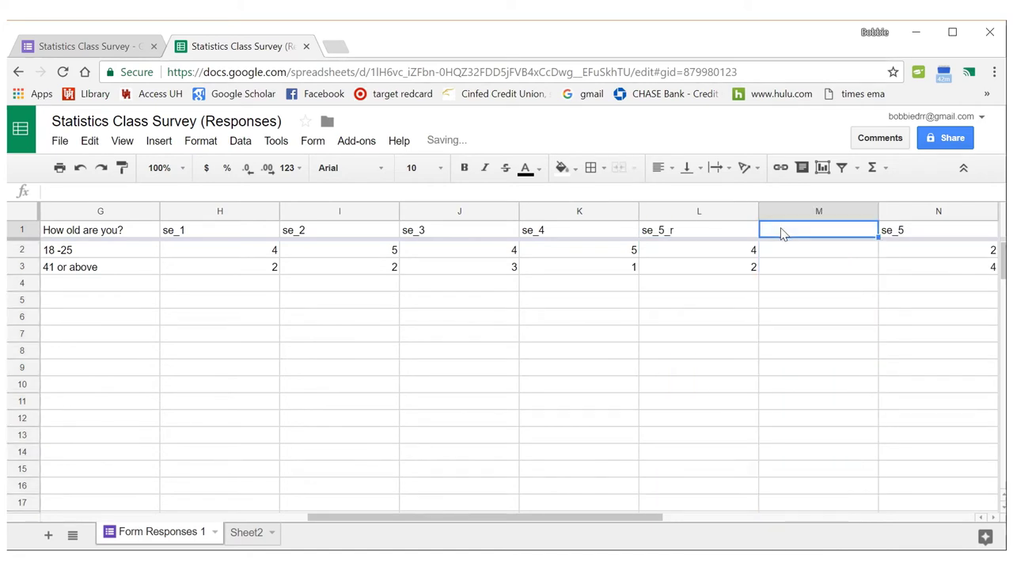
text(se)
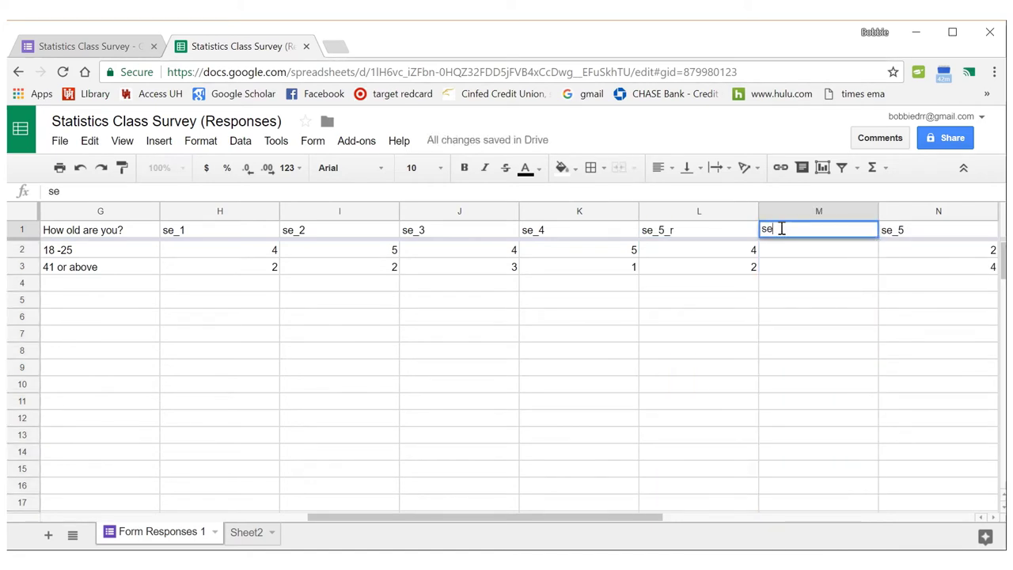
text(_composite)
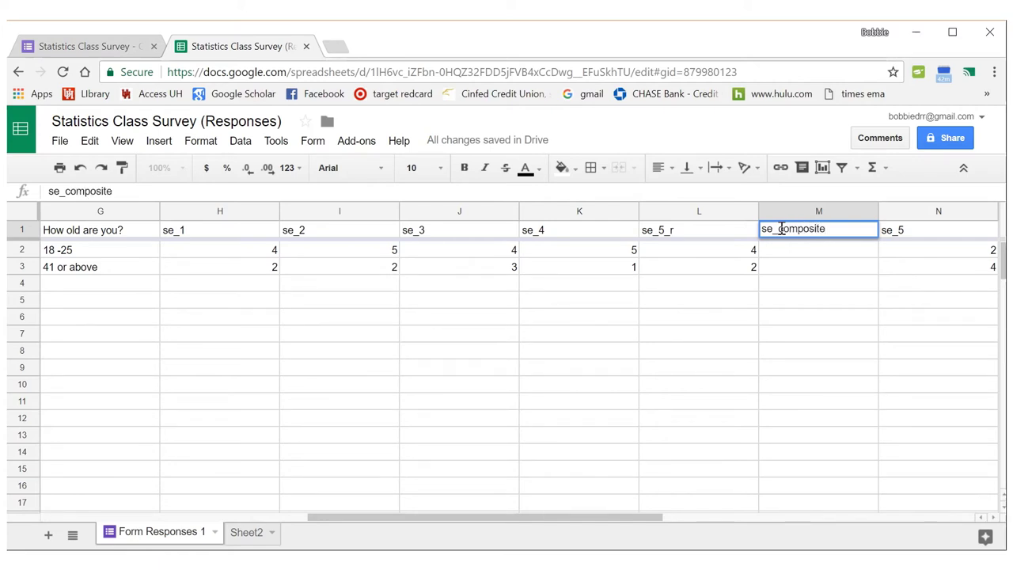
key(Return)
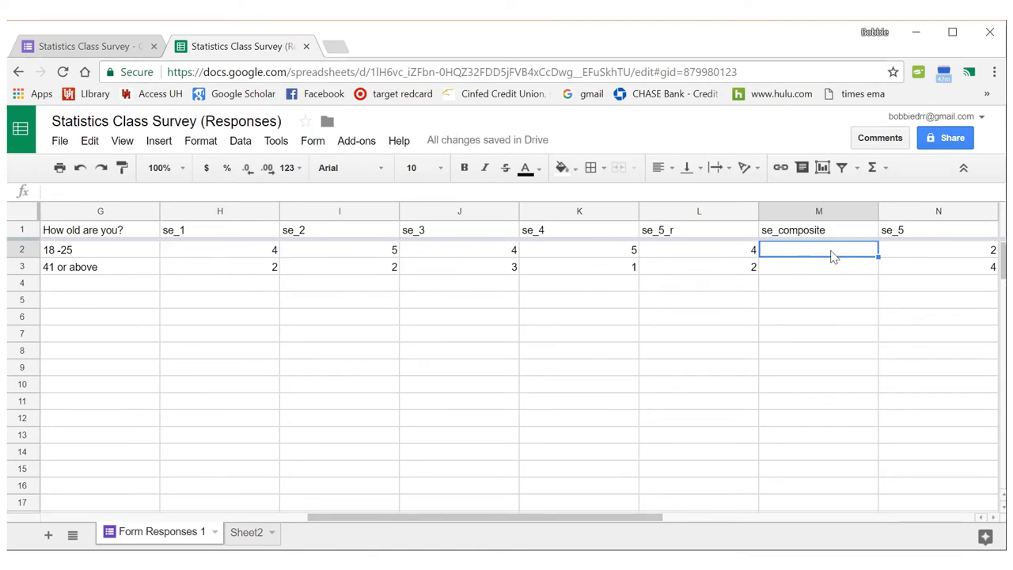
Calculate the first respondent's composite score in M2 with the formula =average(H2:L2)
text(=)
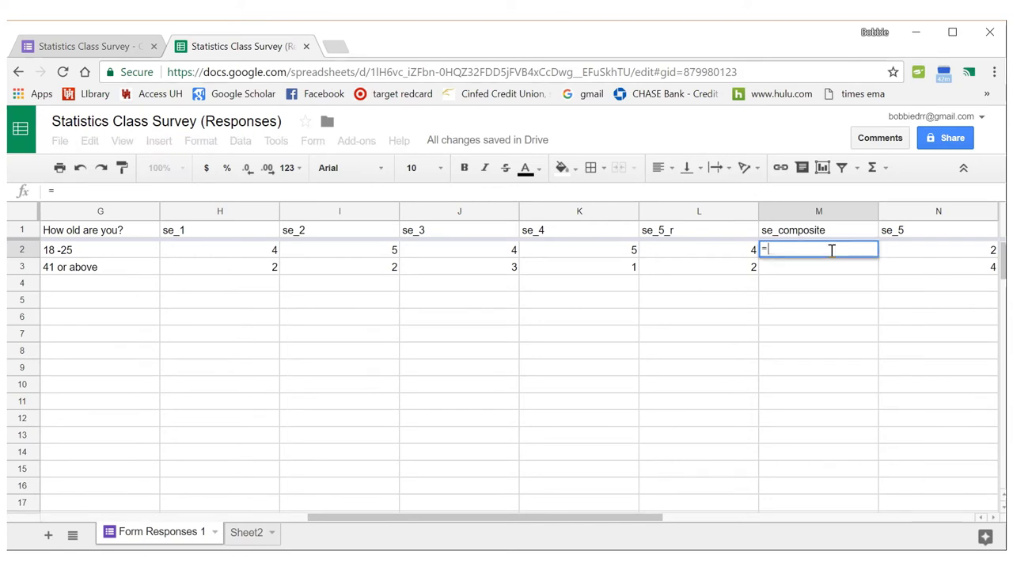
text(avera)
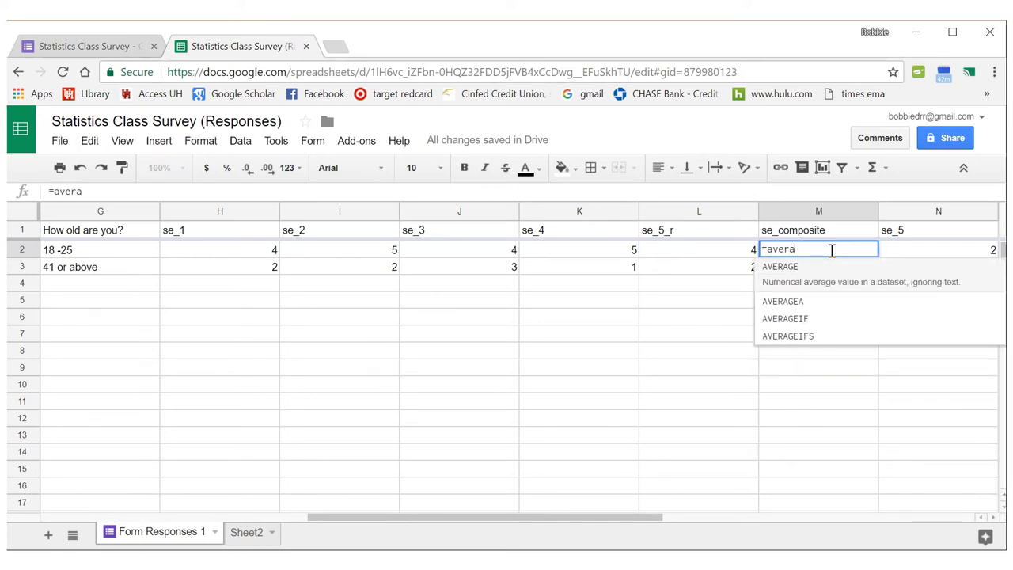
text(ge()
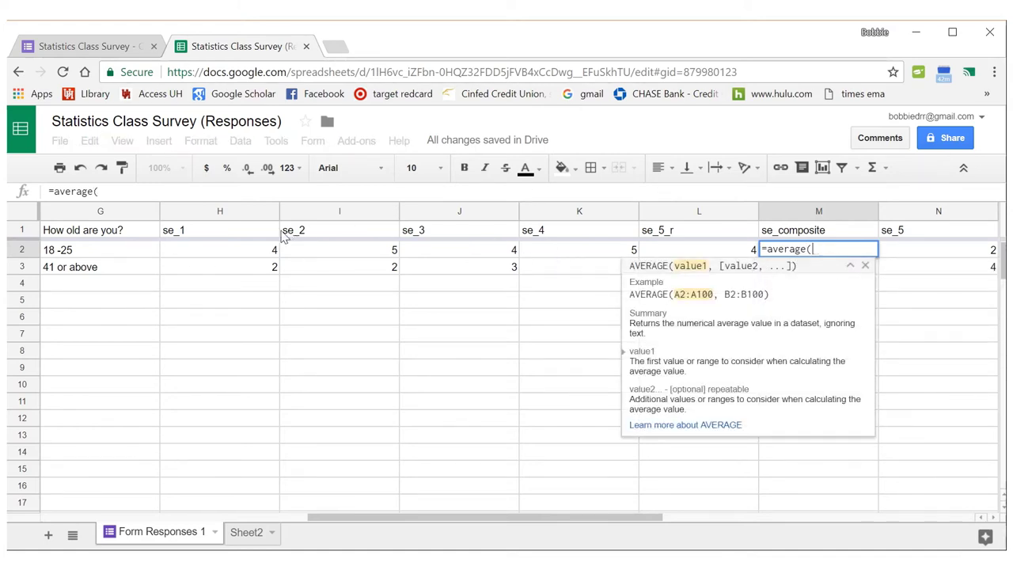
drag(257, 250, 668, 251)
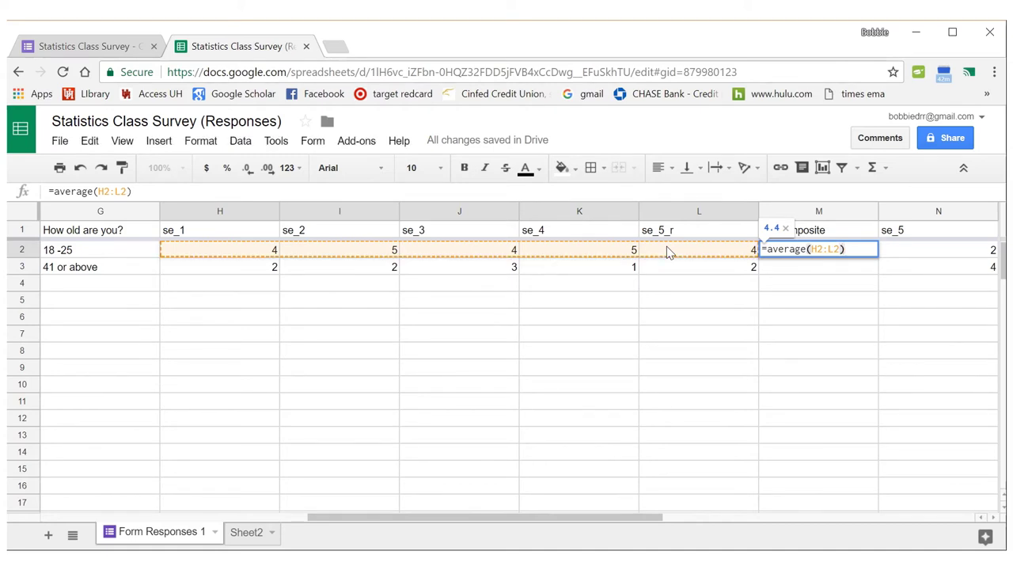
key(Return)
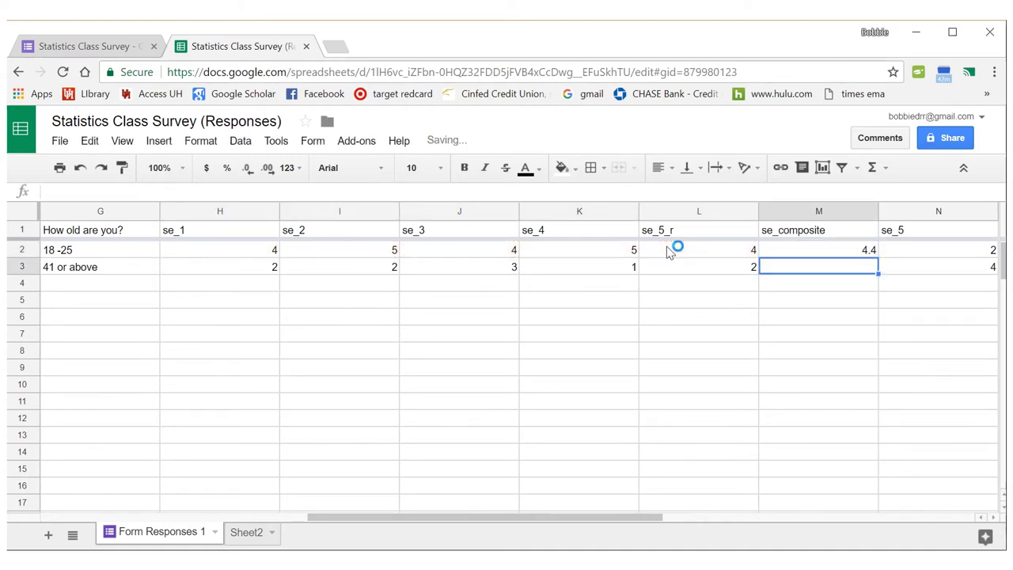
click(820, 252)
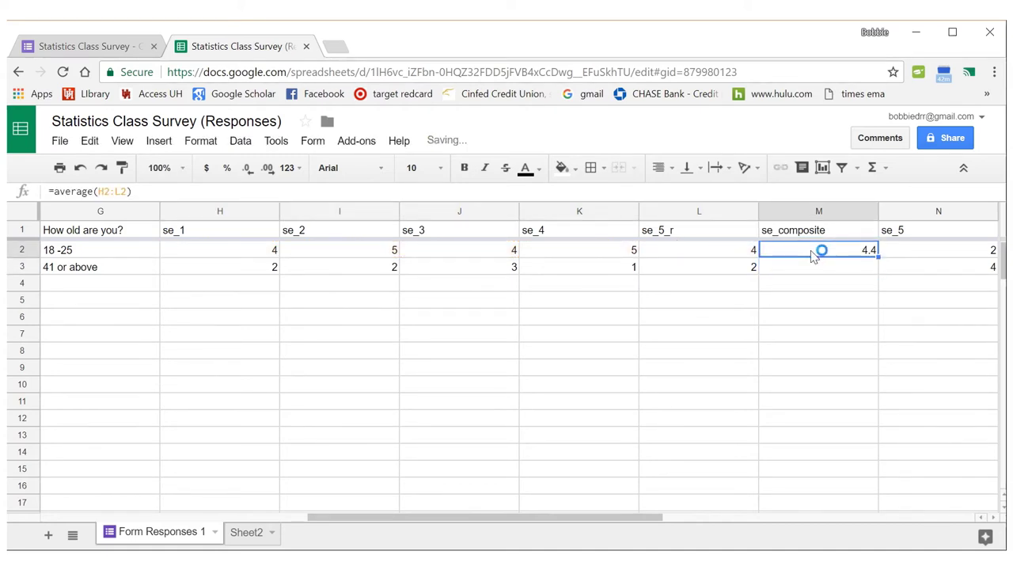
Try adding cell N2 as an extra argument to the average formula in M2, and remove it again
click(642, 191)
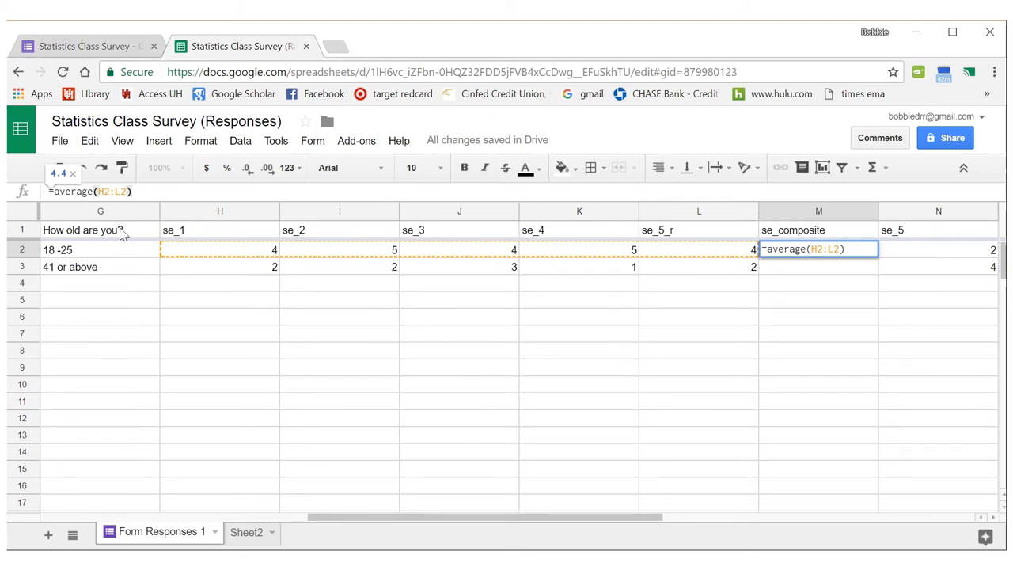
click(129, 192)
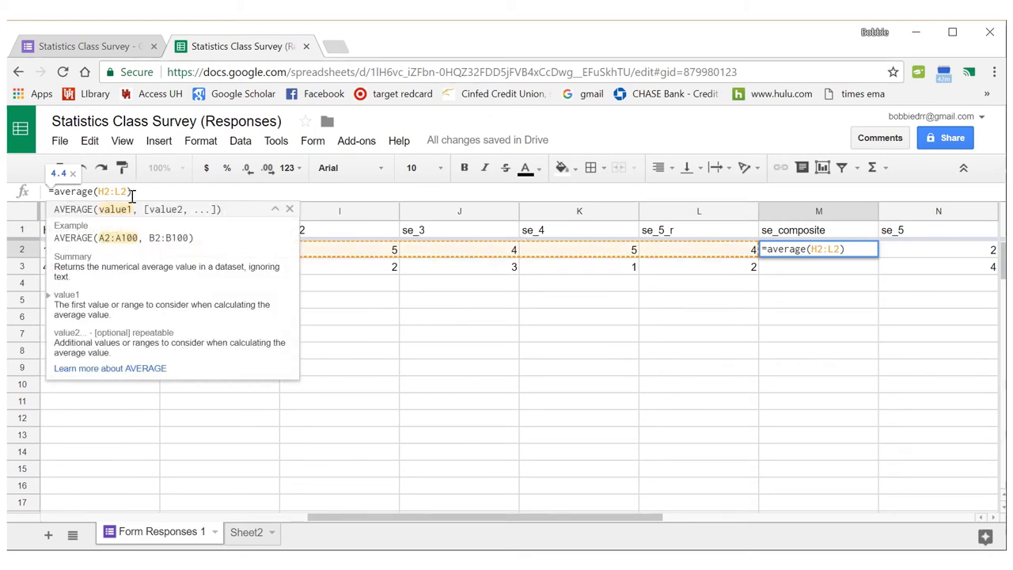
text(,)
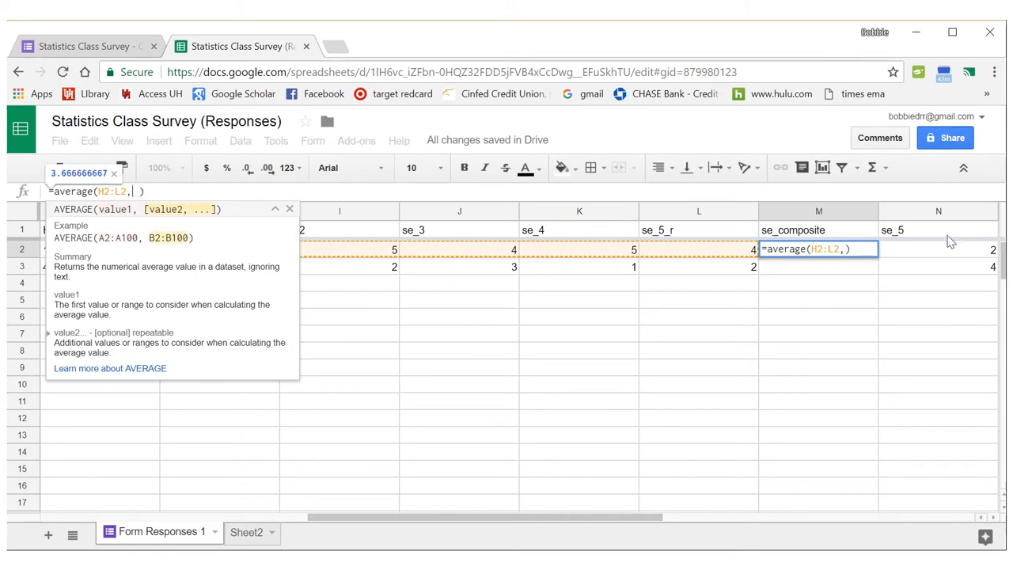
click(932, 253)
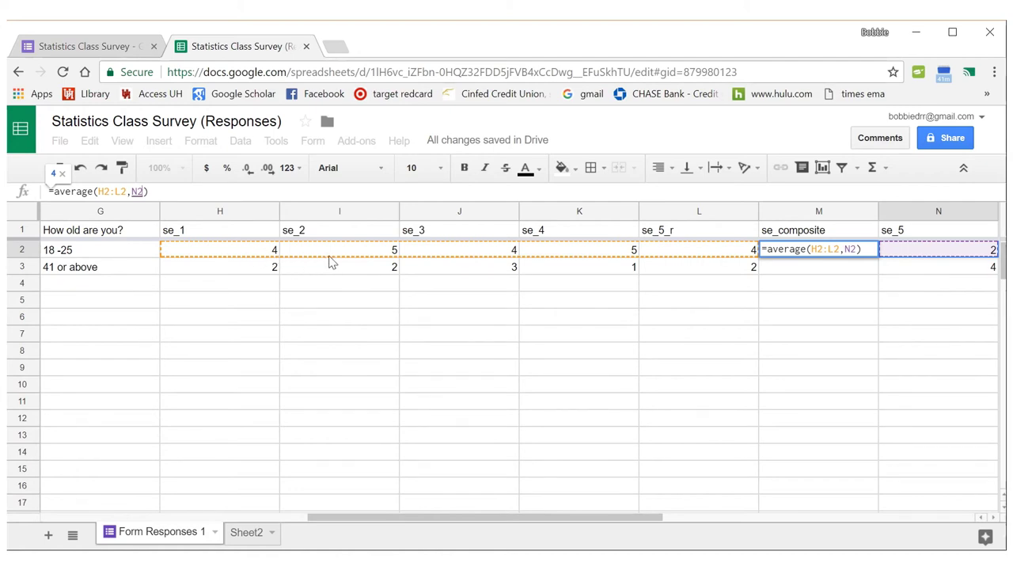
key(BackSpace)
key(BackSpace)
key(BackSpace)
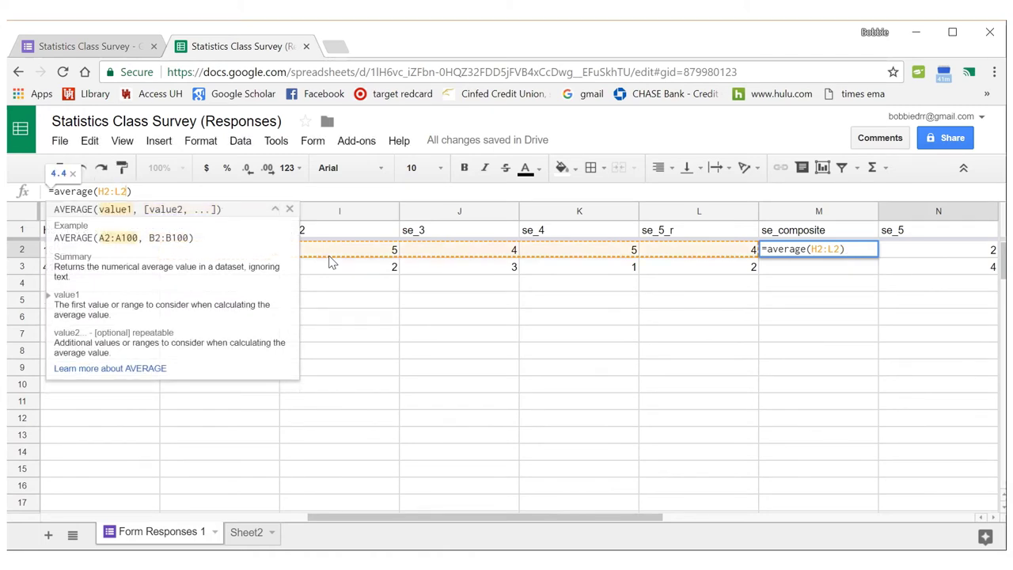
key(Return)
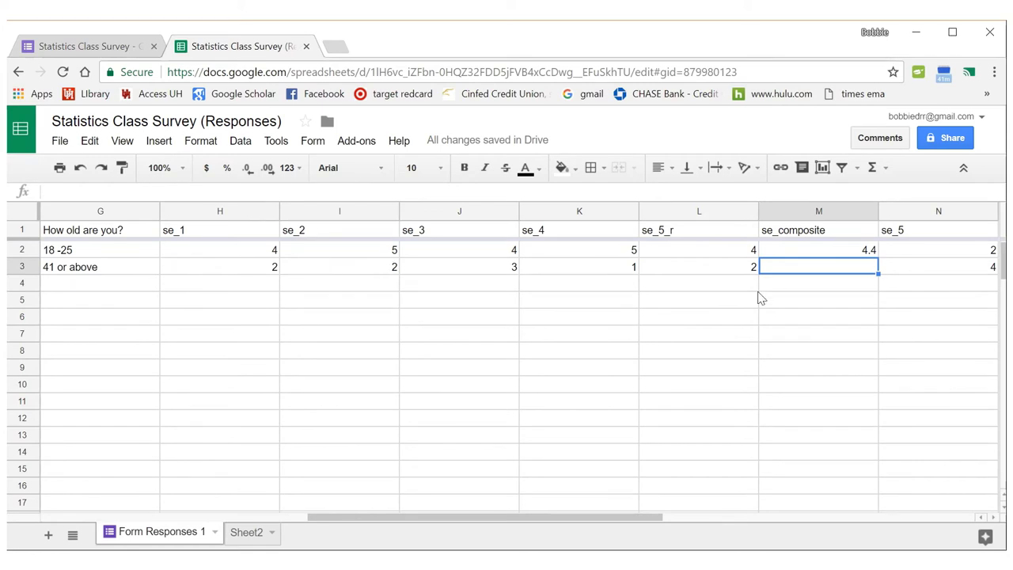
Fill the composite score formula from M2 down to M3 for the second respondent
click(794, 253)
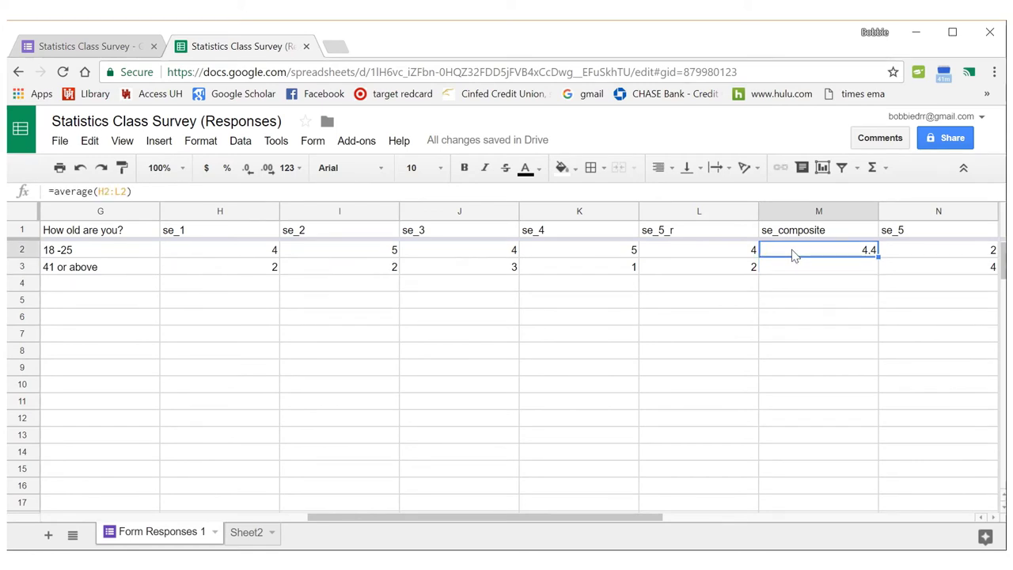
double_click(878, 253)
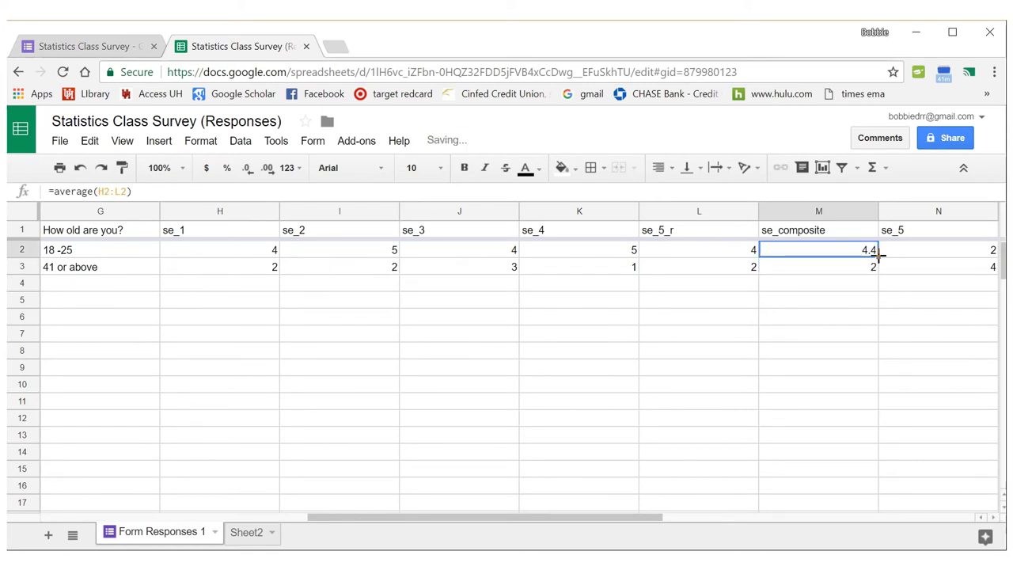
click(809, 271)
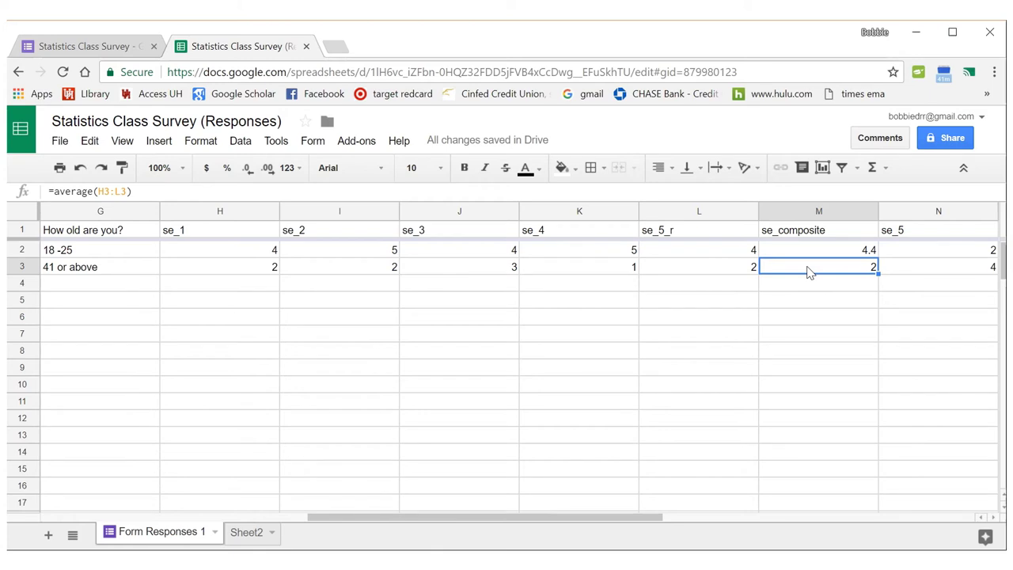
Examine both respondents' rows from age through the psychology course enrollment question, finishing on the empty cell P2
key(Right)
key(Right)
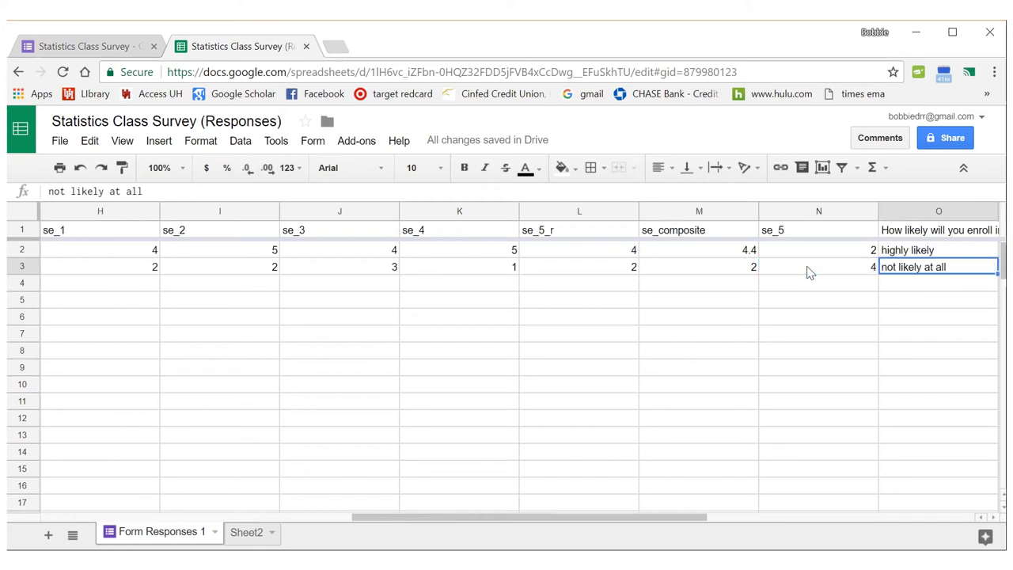
key(Left)
key(Left)
key(Left)
key(Left)
key(Left)
key(Left)
key(Left)
key(Left)
key(Left)
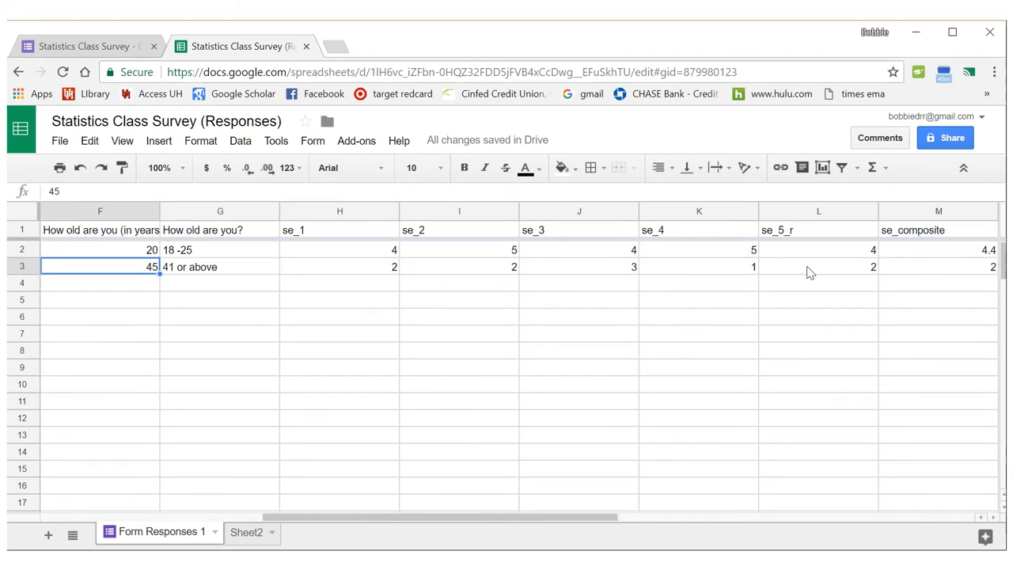
key(Right)
key(Right)
key(Right)
key(Right)
key(Right)
key(Right)
key(Right)
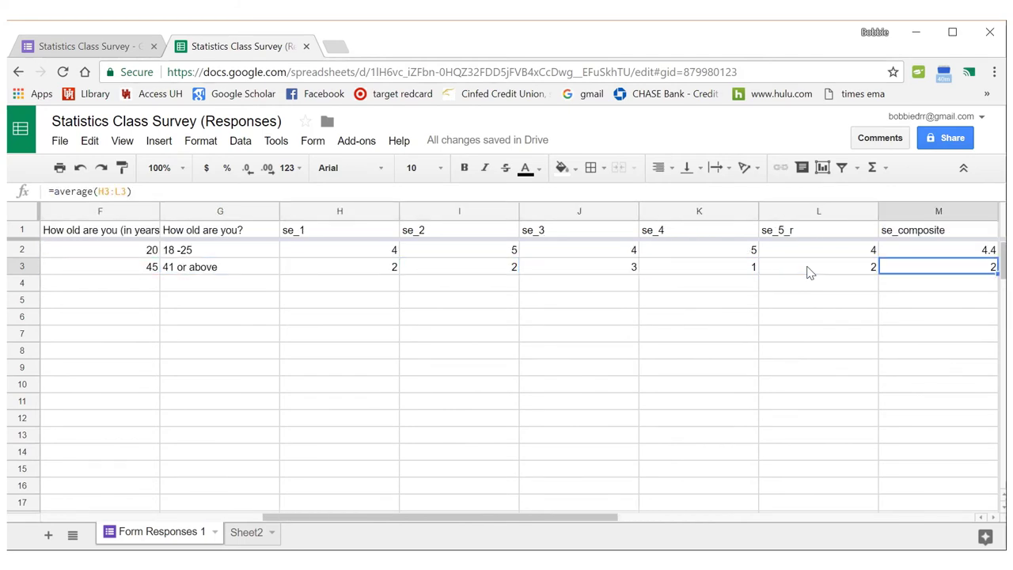
key(Up)
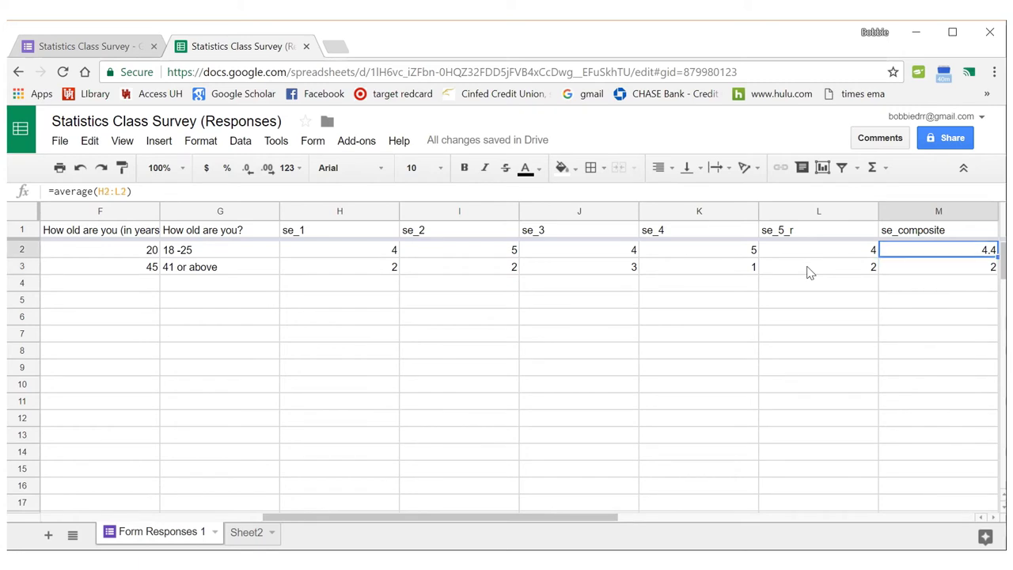
key(Right)
key(Right)
key(Right)
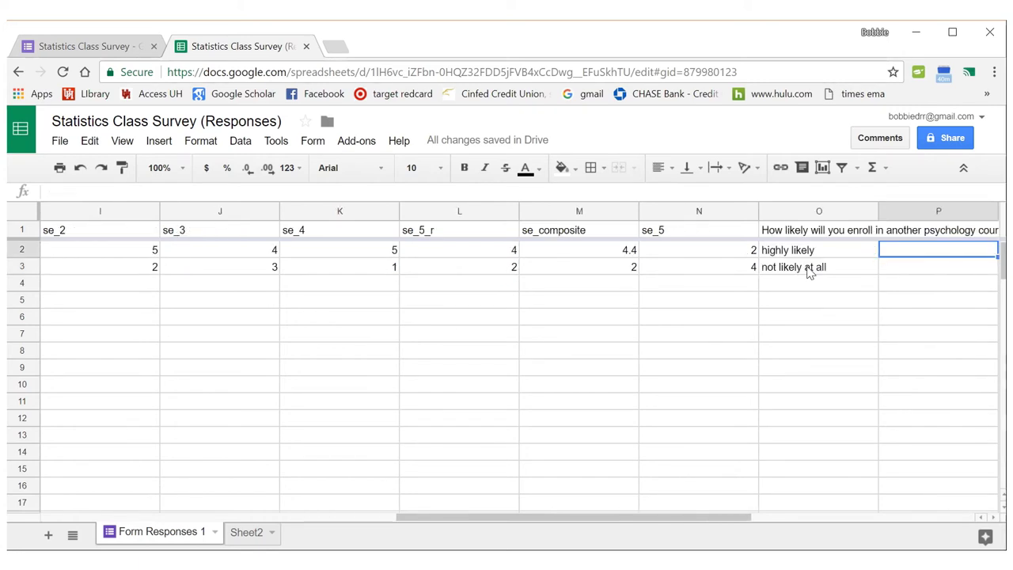
key(Left)
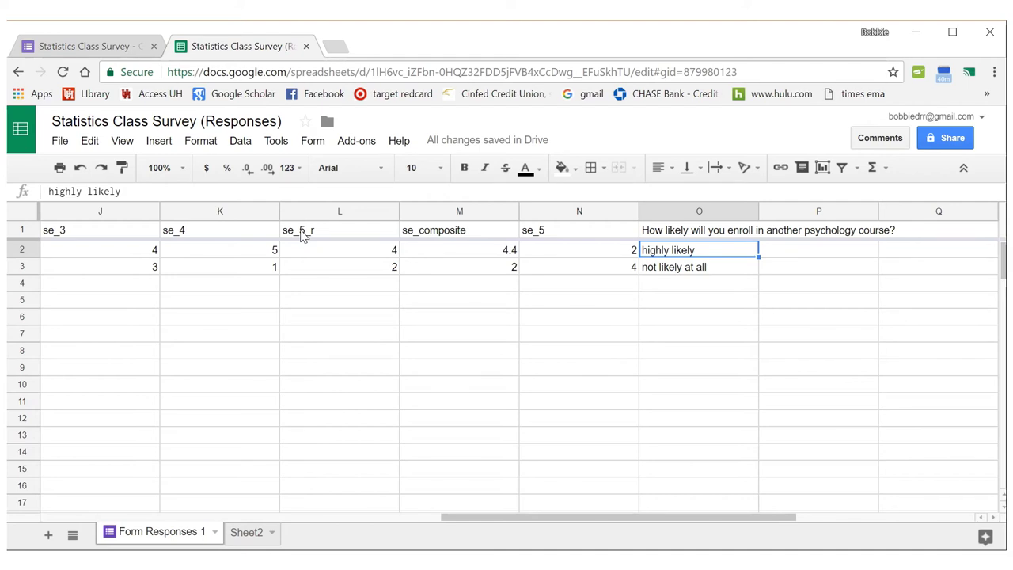
key(Up)
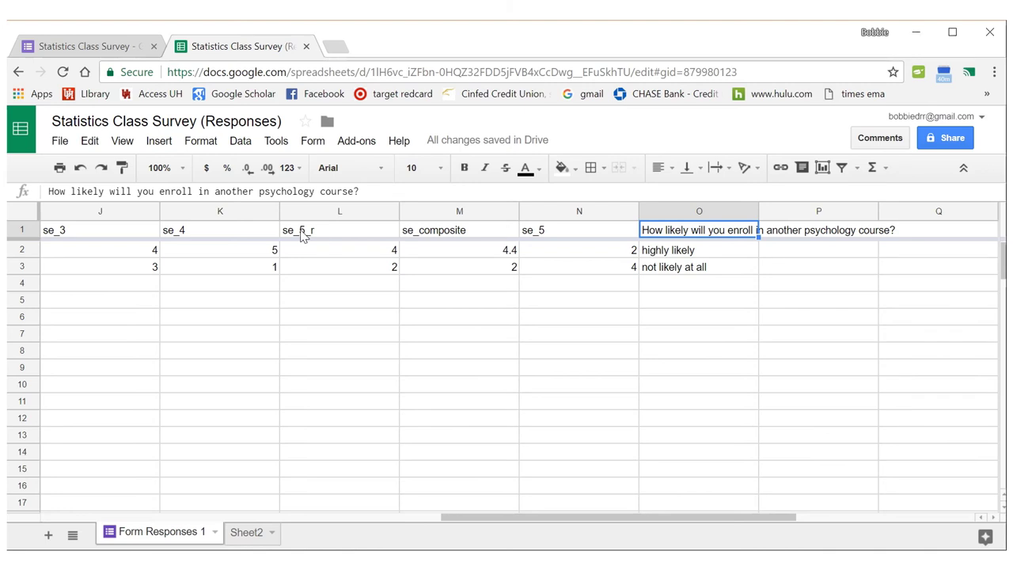
key(Down)
key(Right)
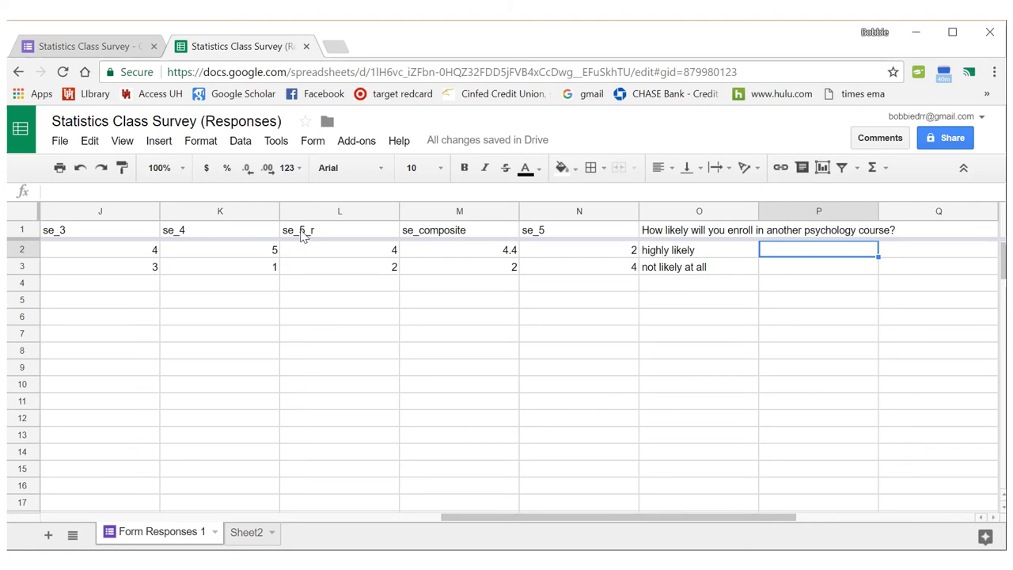
text(=)
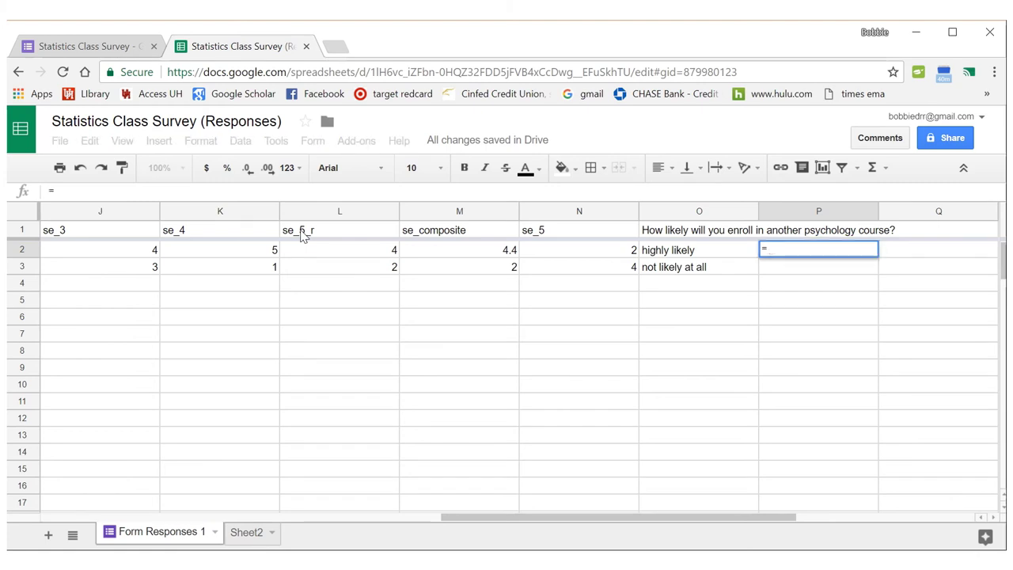
text(if)
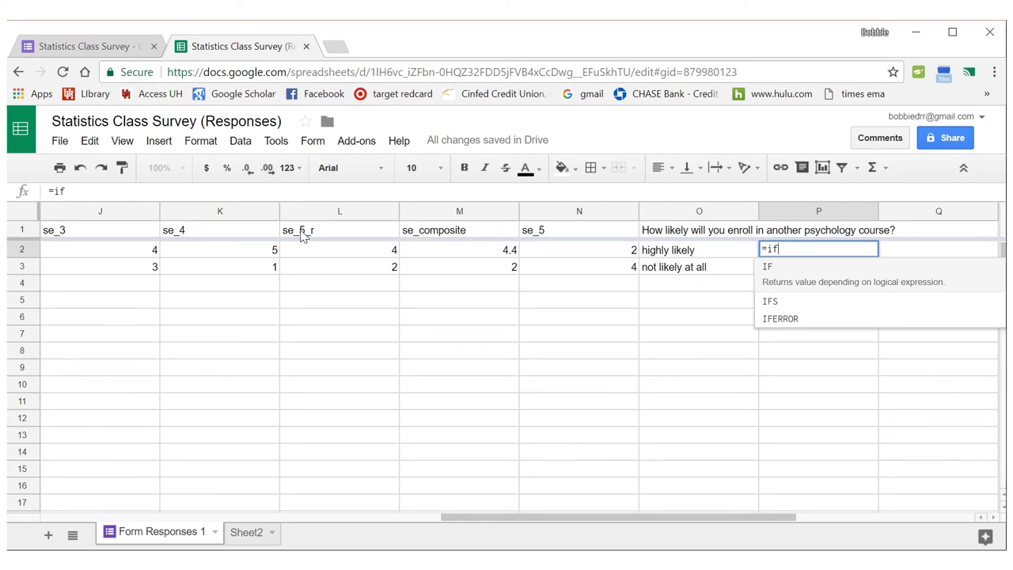
key(BackSpace)
key(BackSpace)
key(BackSpace)
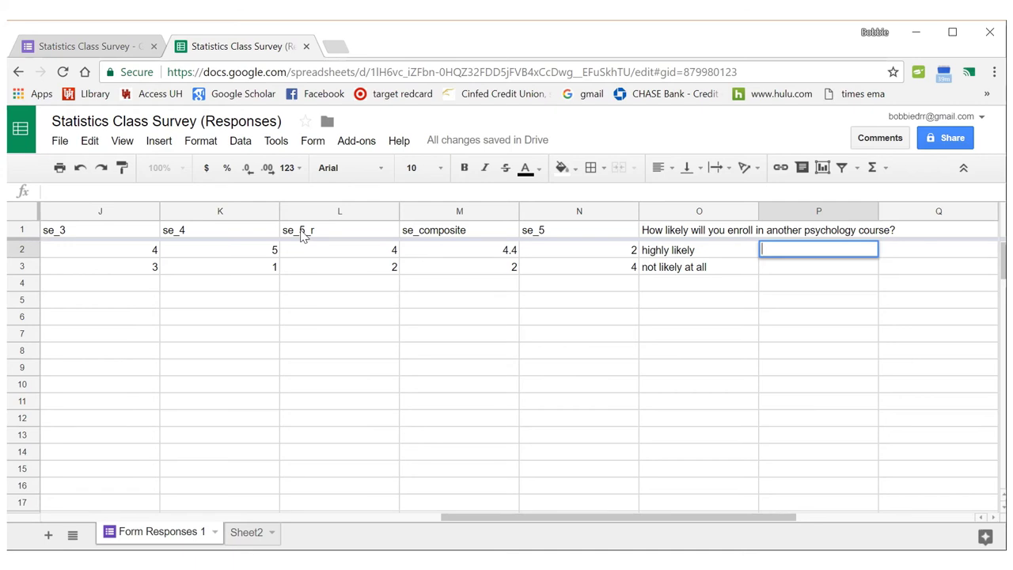
Enter an IF formula in P2 that tests whether O2 equals "not likely at all"
text(=)
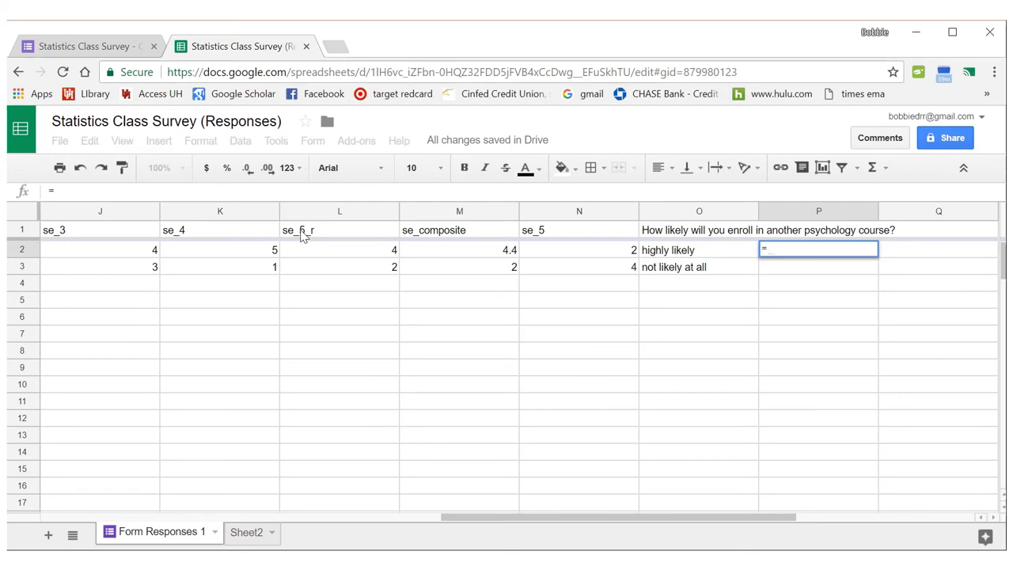
text(if)
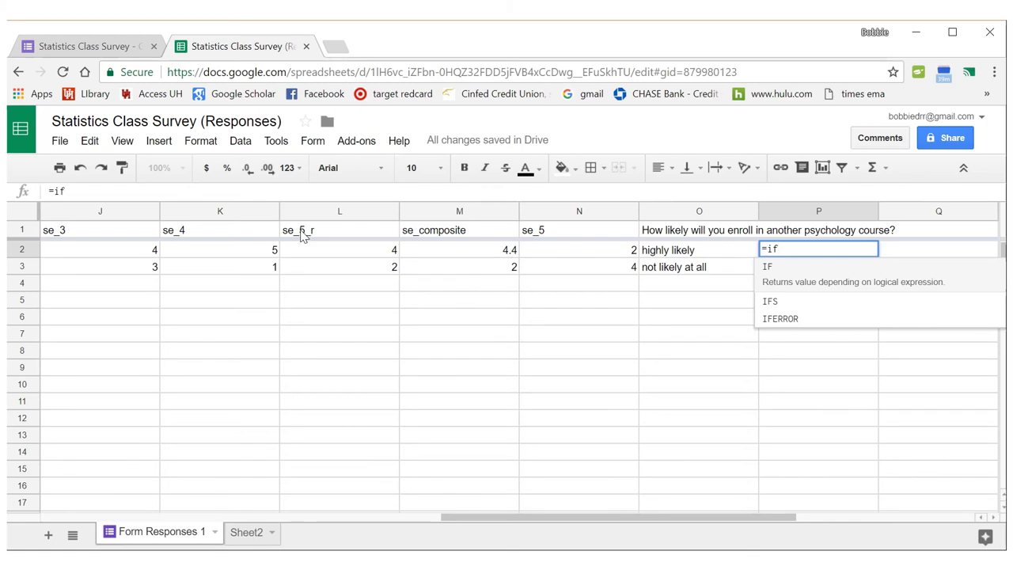
text(()
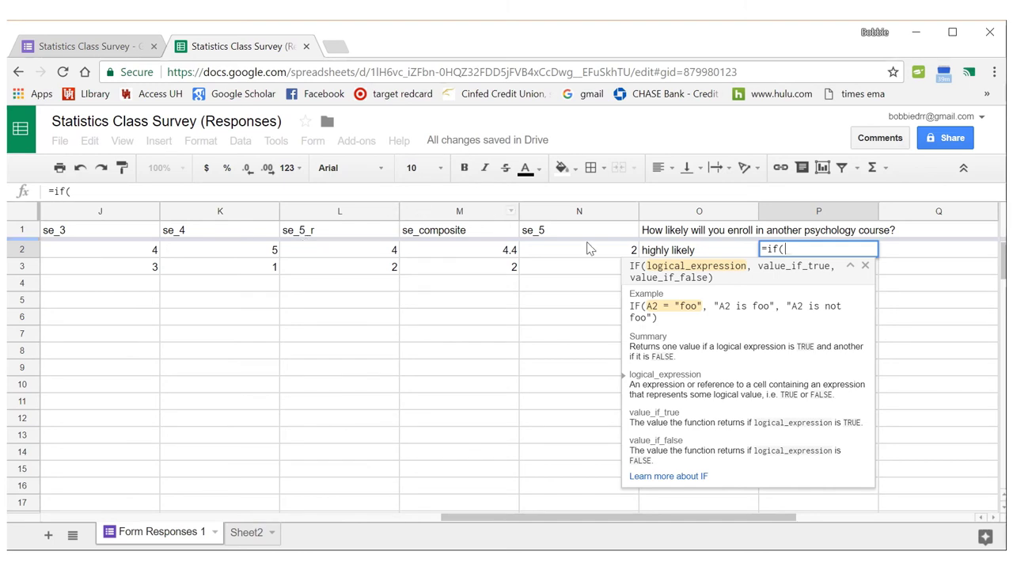
click(707, 251)
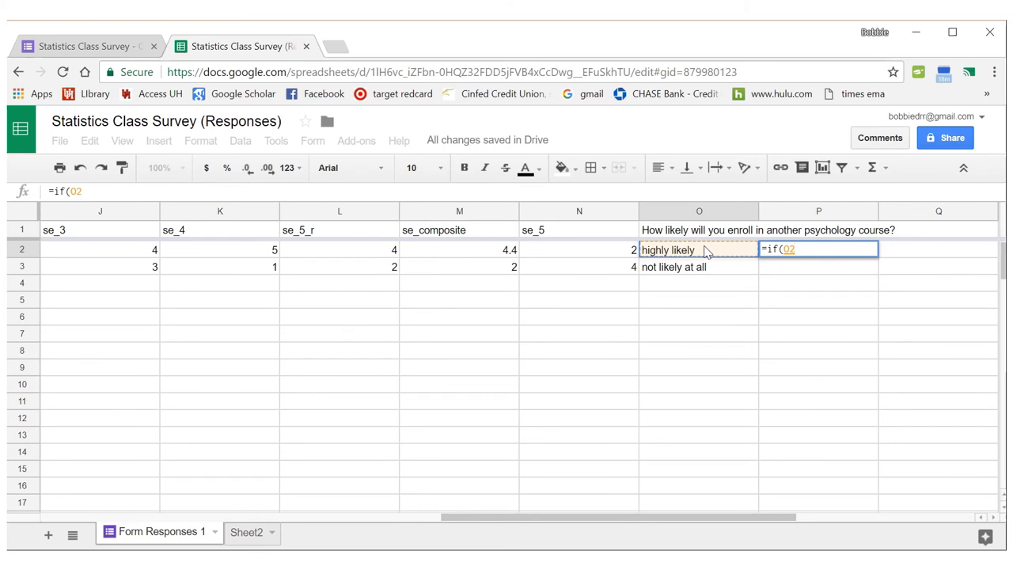
text(=)
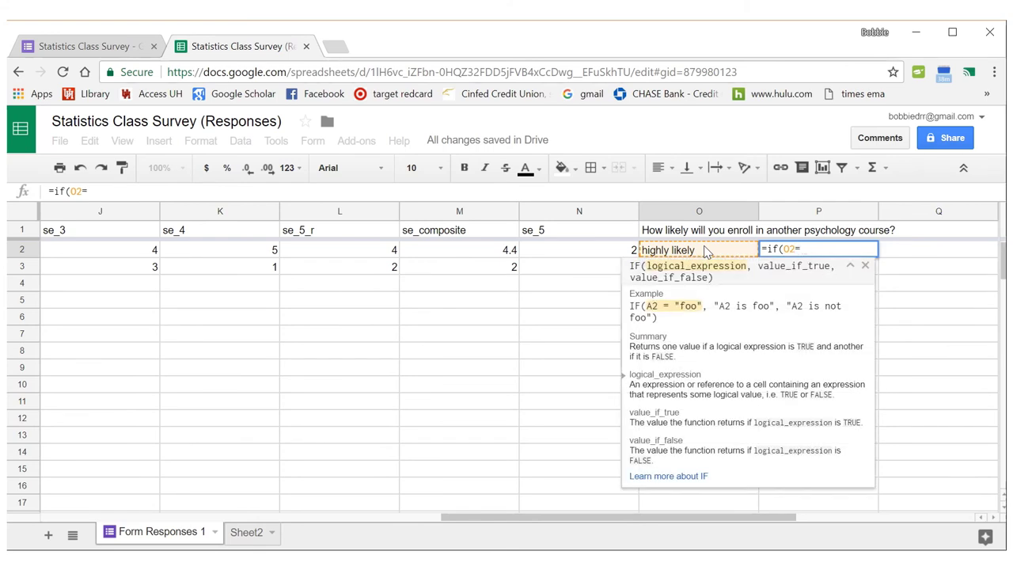
text(")
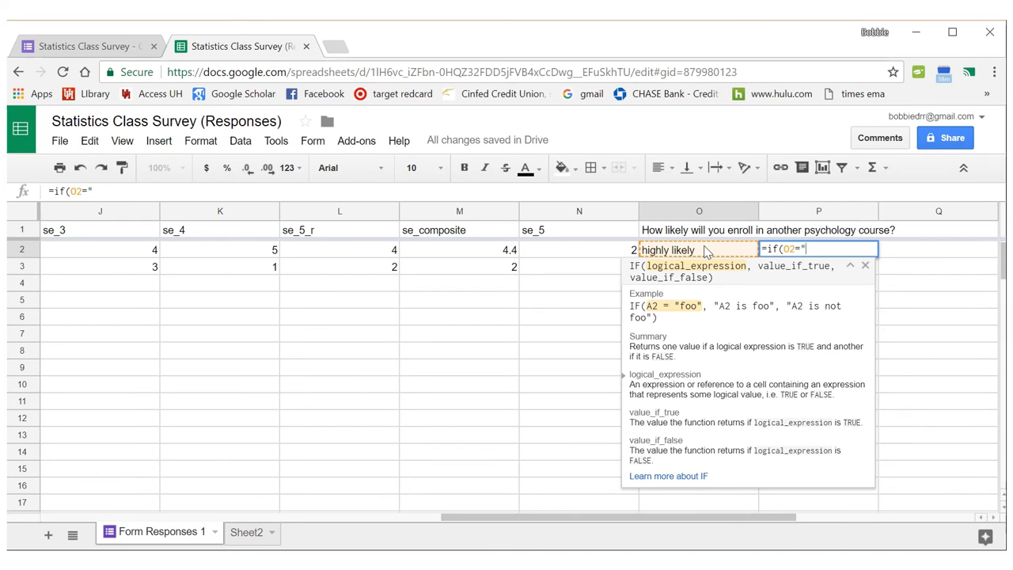
text(not lik)
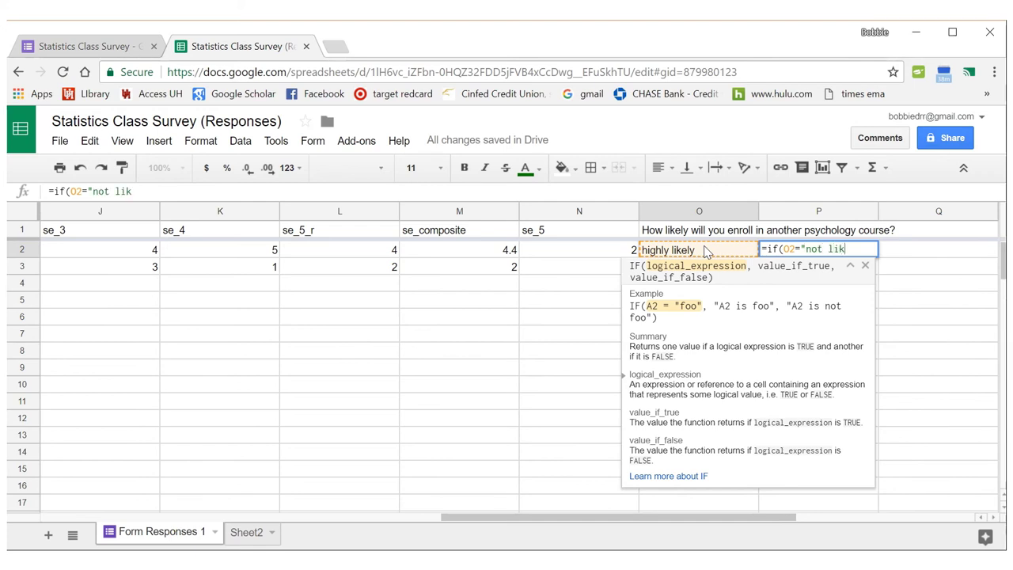
text(ely at )
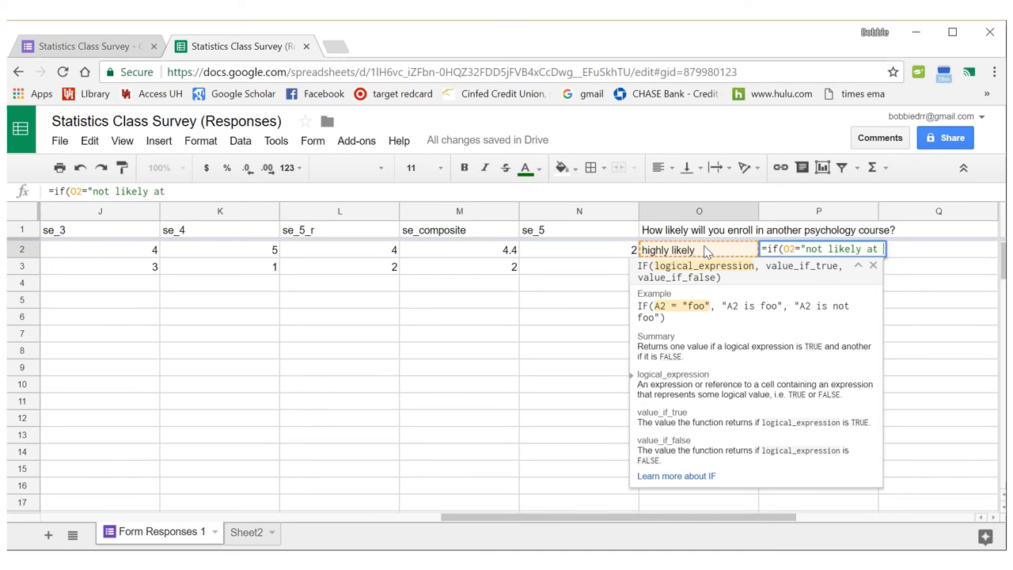
text(a)
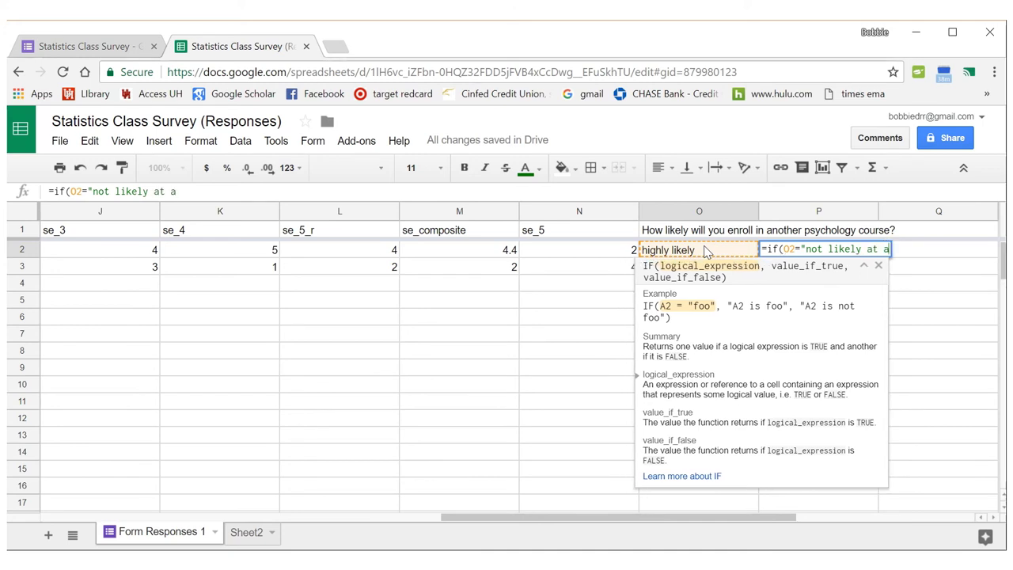
text(ll)
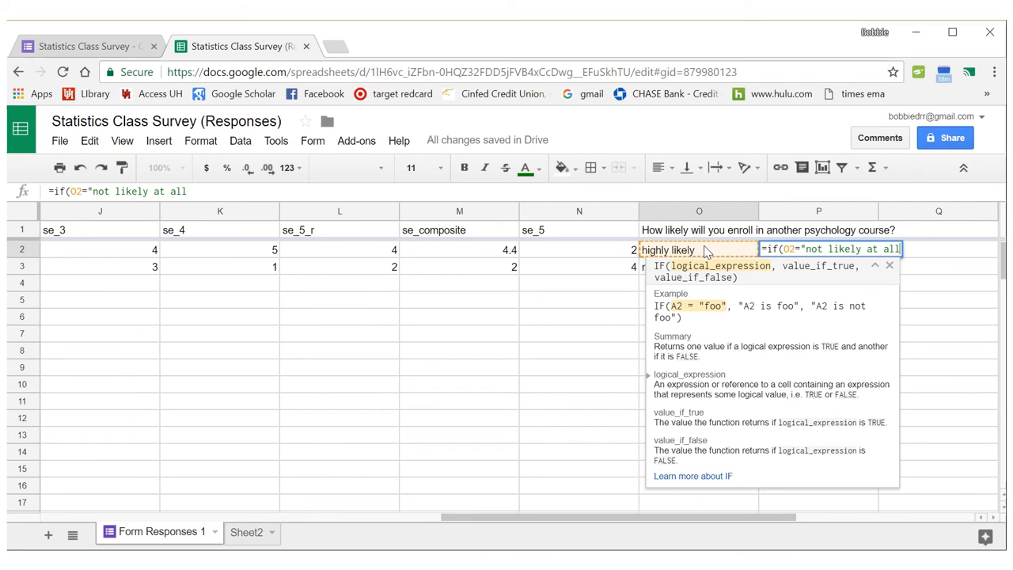
click(562, 344)
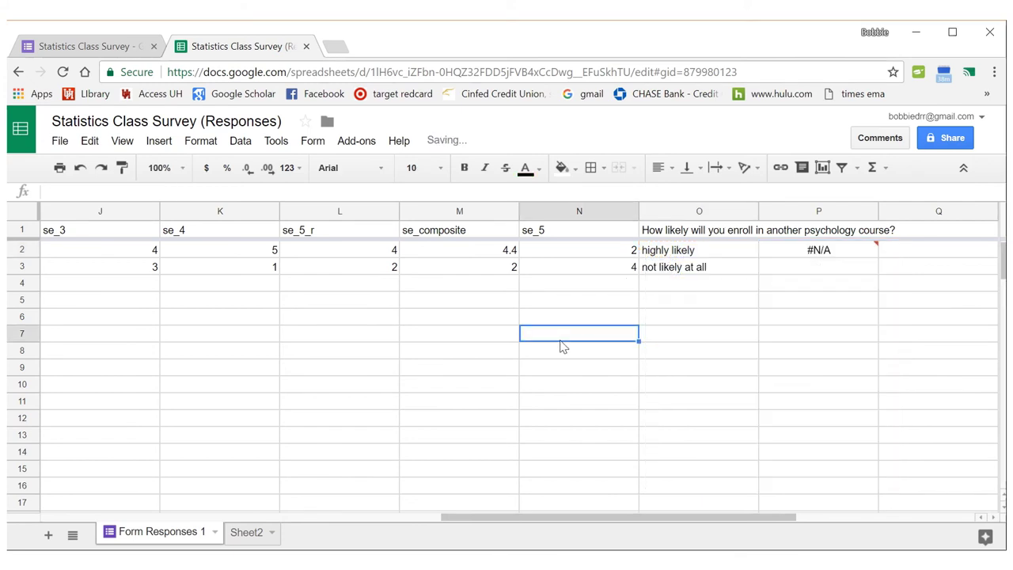
Add 1 as the value returned when O2 equals "not likely at all" in P2's IF formula
click(853, 255)
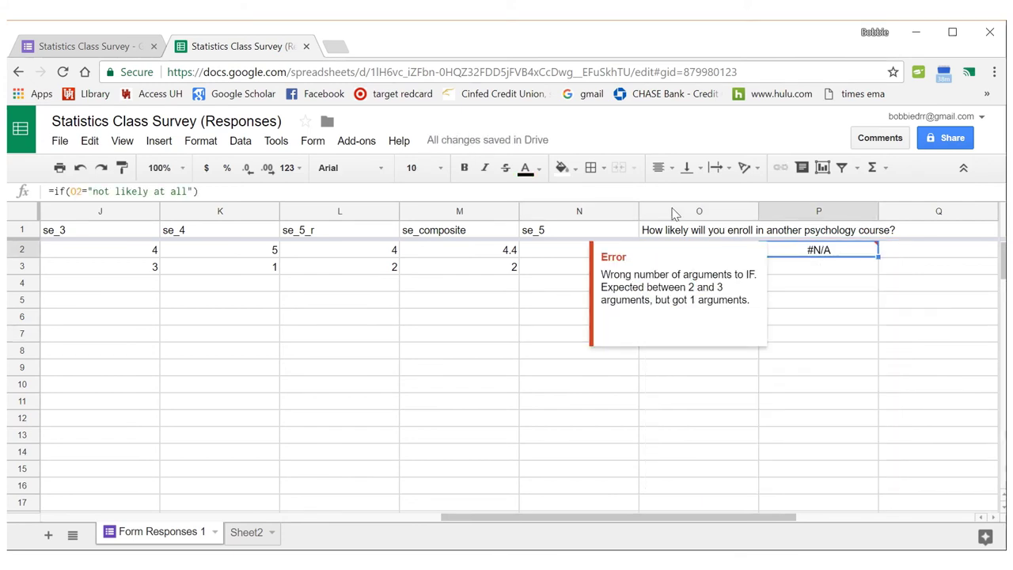
right_click(427, 191)
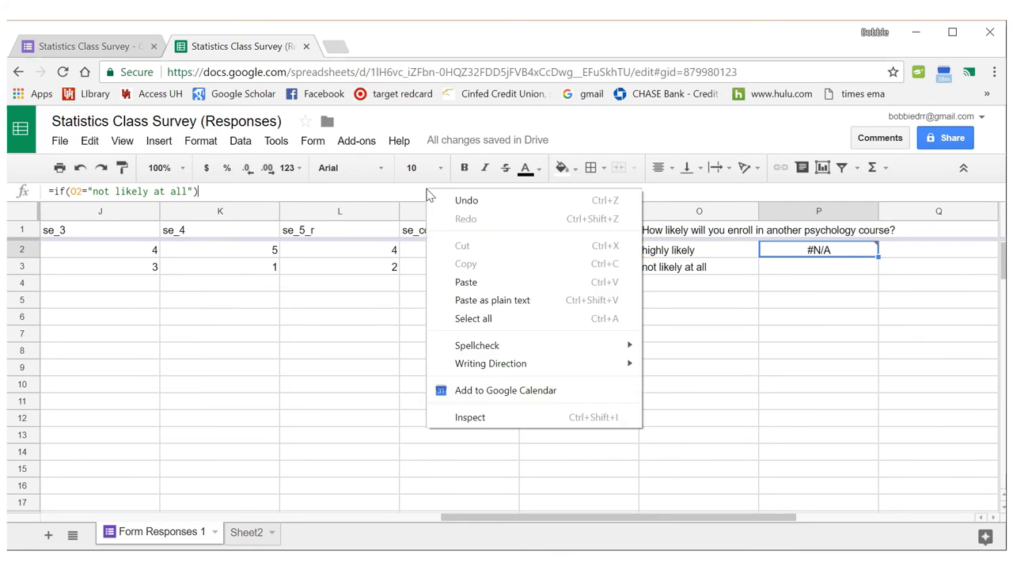
click(196, 191)
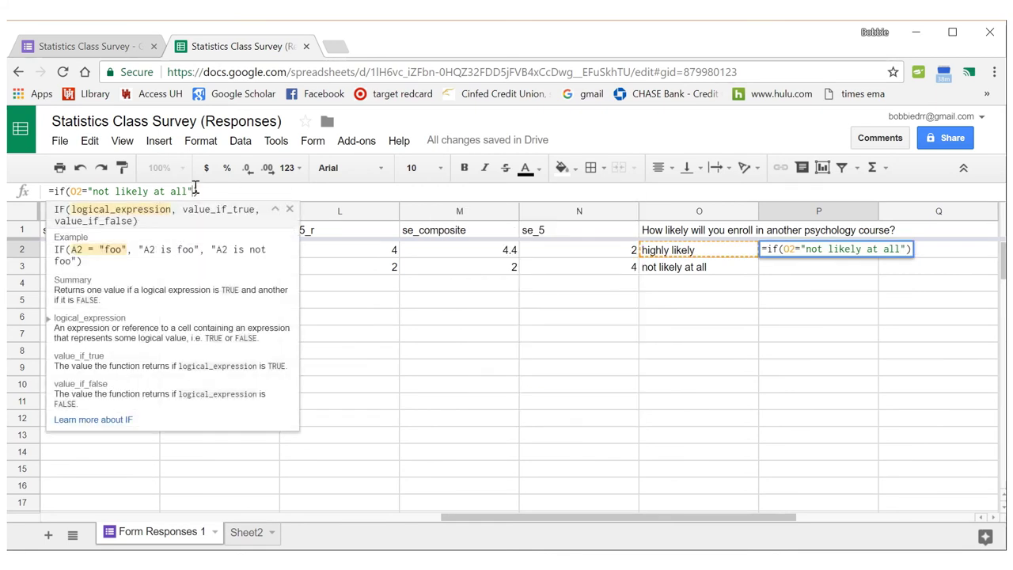
text(, 1)
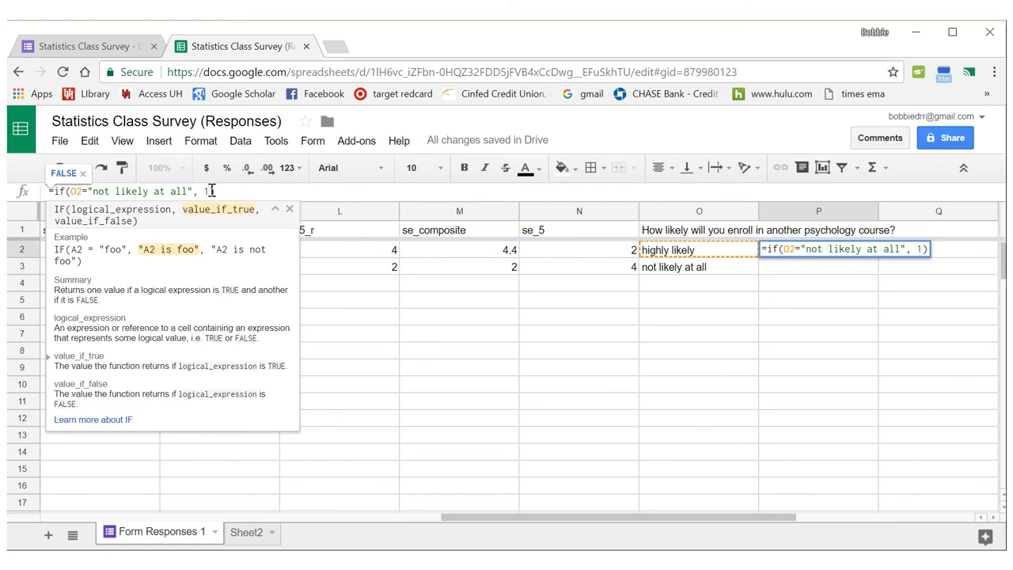
Nest a second IF in P2's formula that returns 2 when O2 equals "somewhat likely"
text(,)
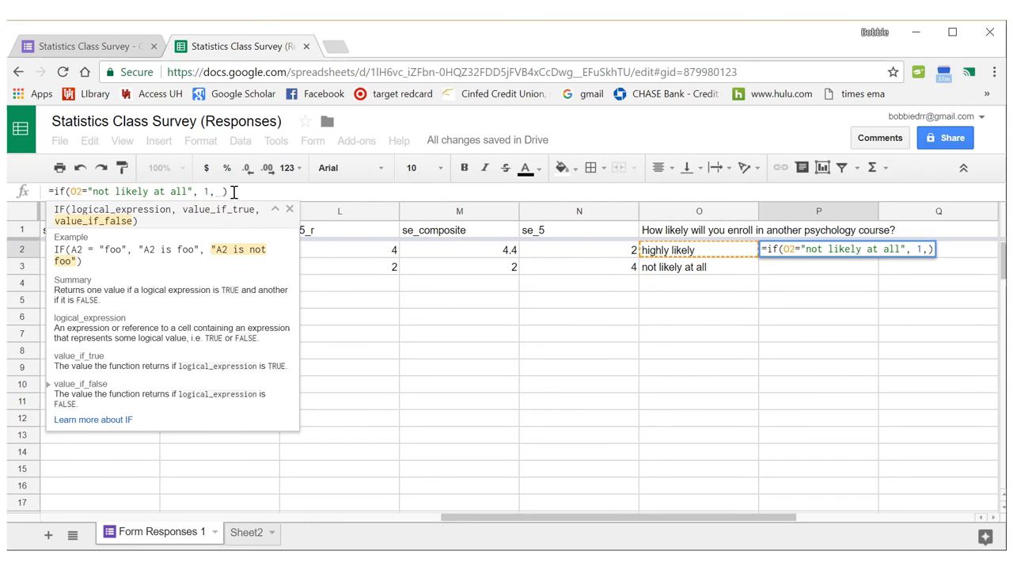
text(if)
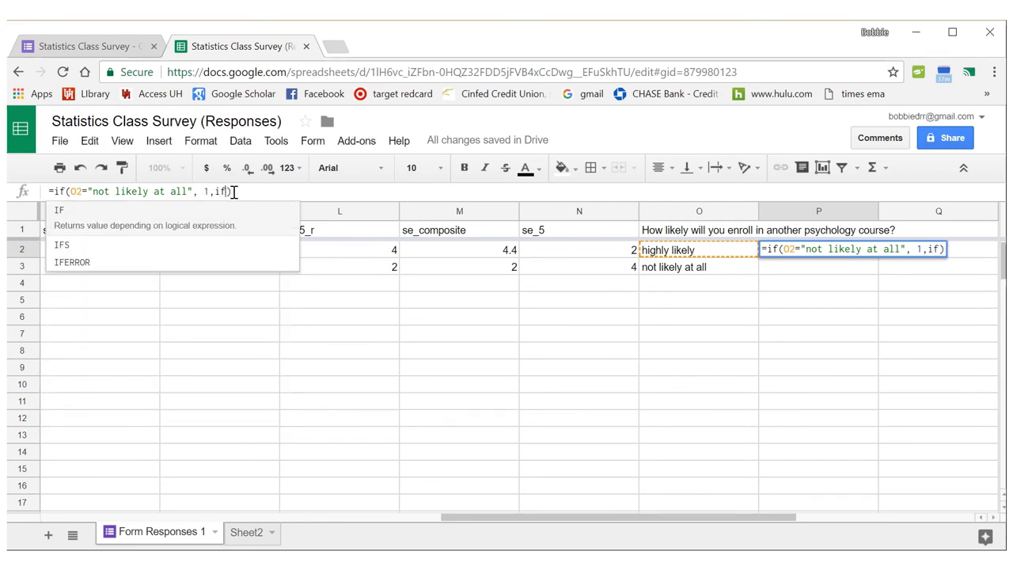
text(()
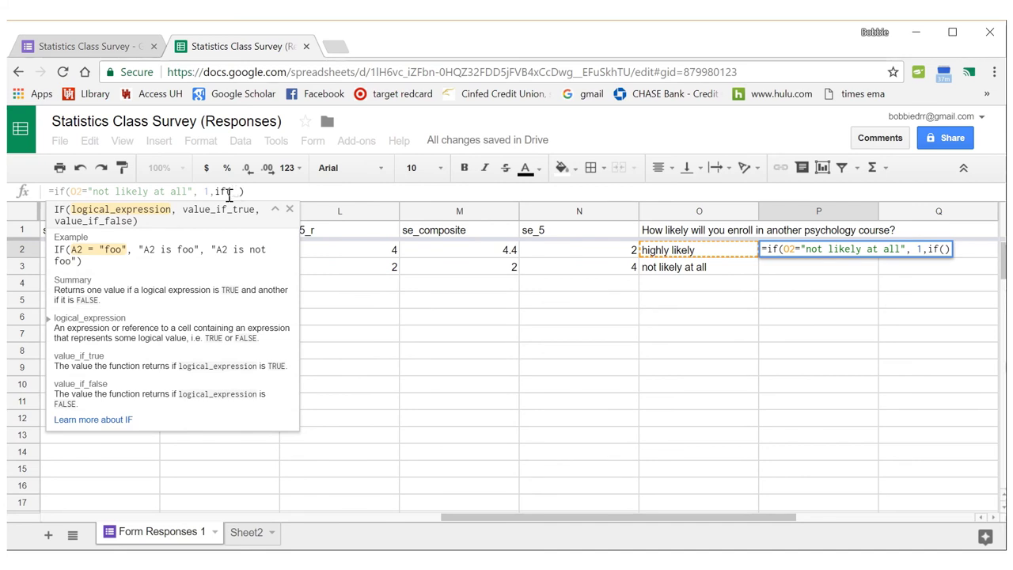
click(704, 252)
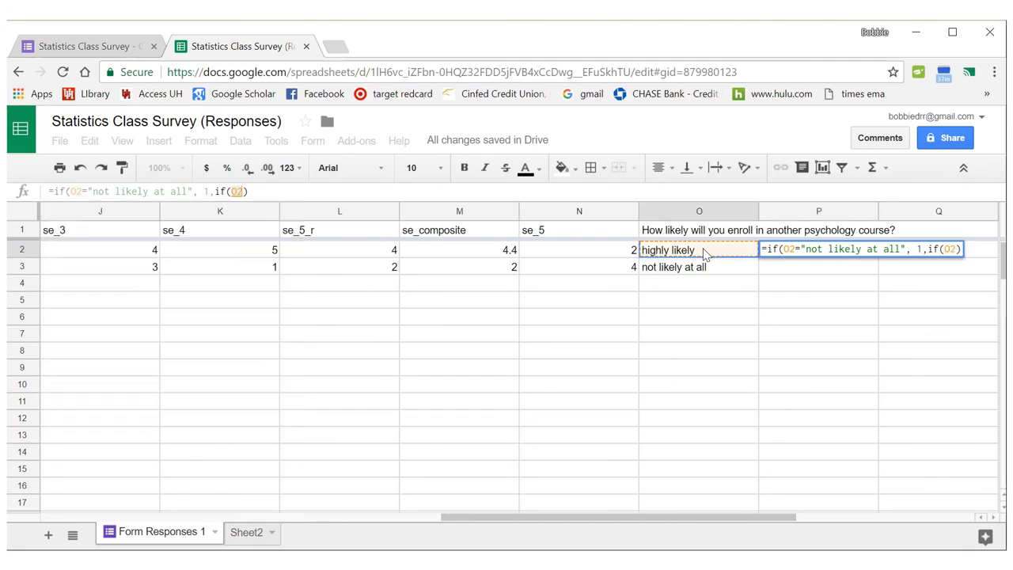
click(246, 192)
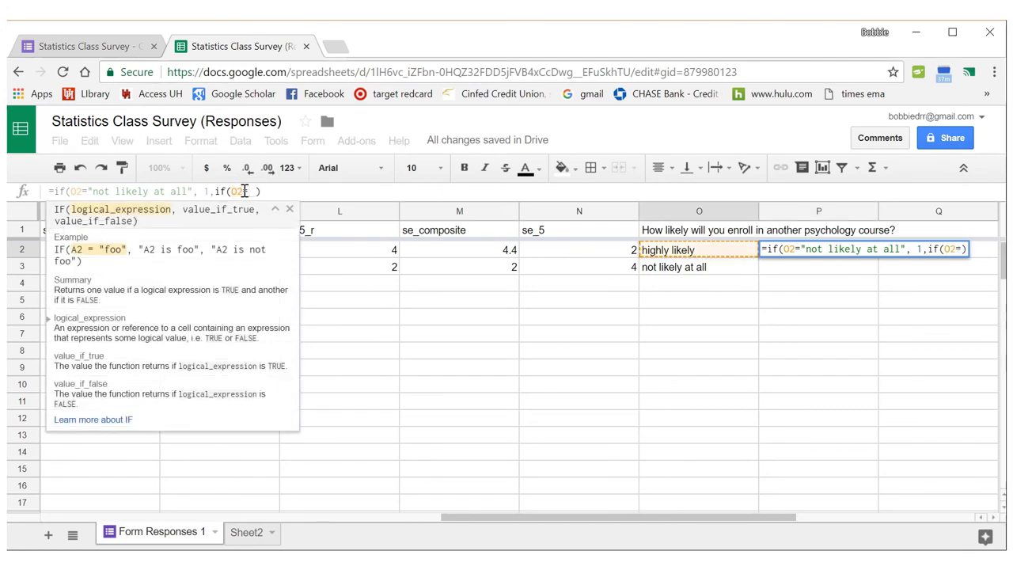
text(=")
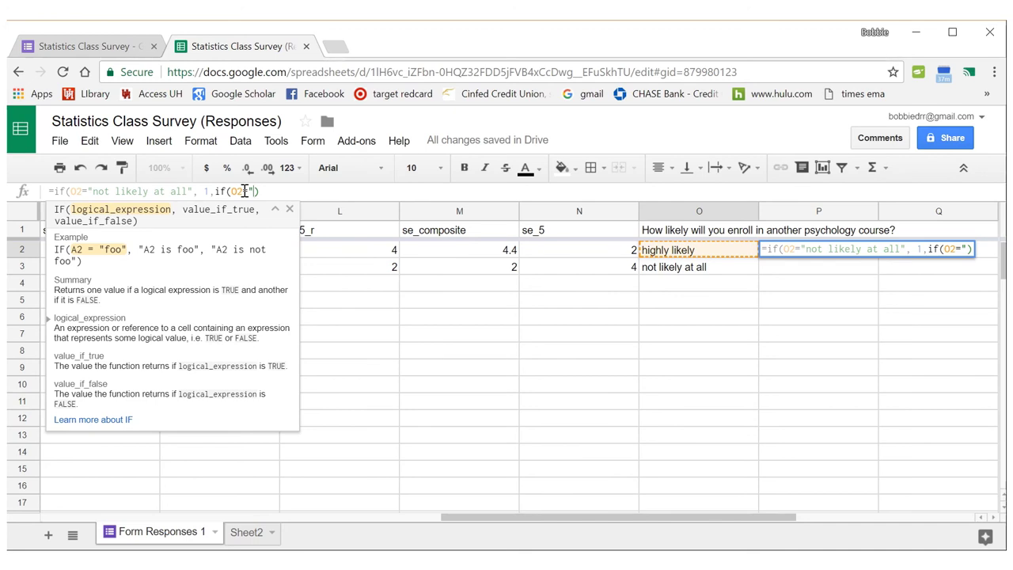
text(somew)
text(hat")
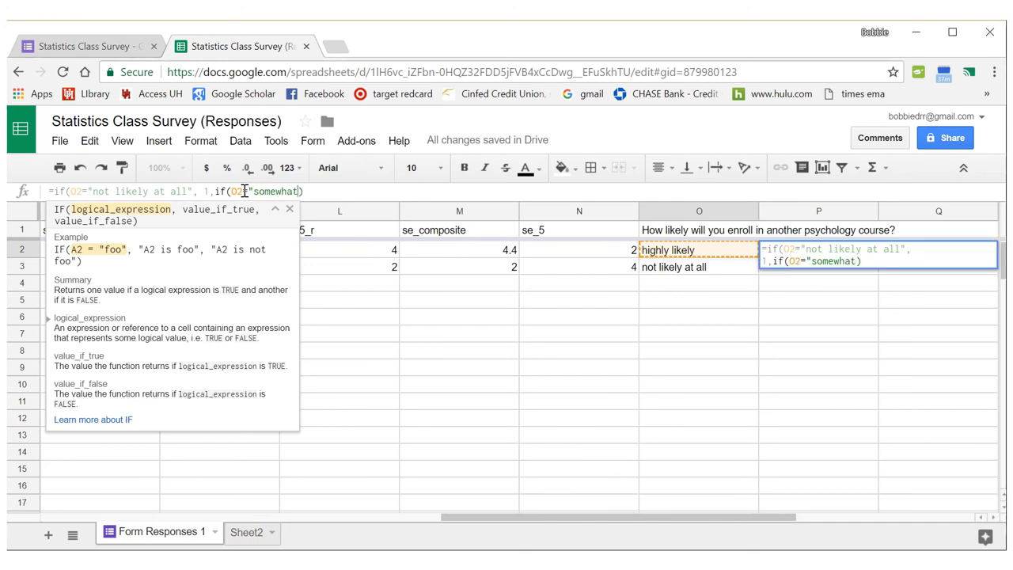
text( likel)
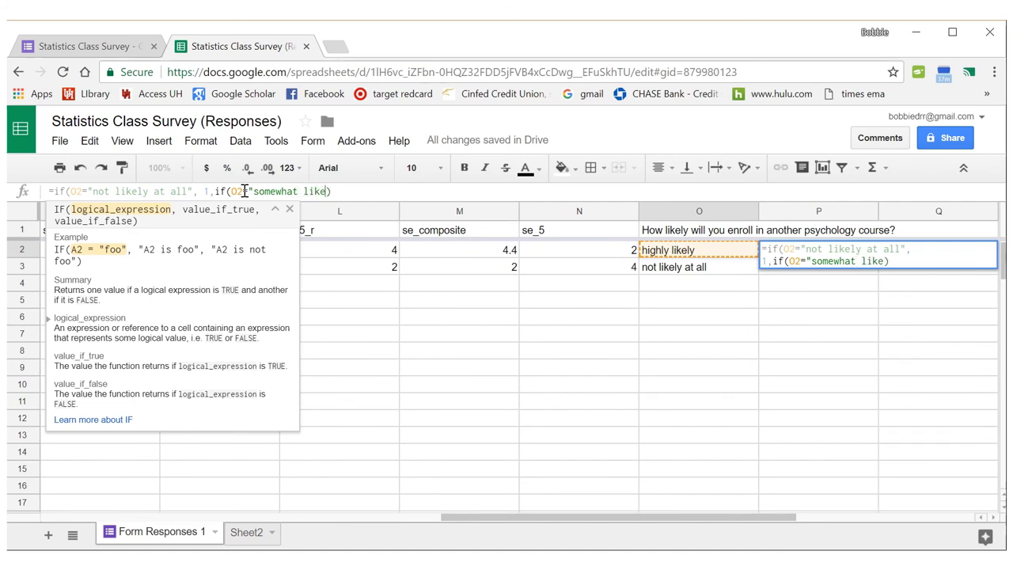
text(y")
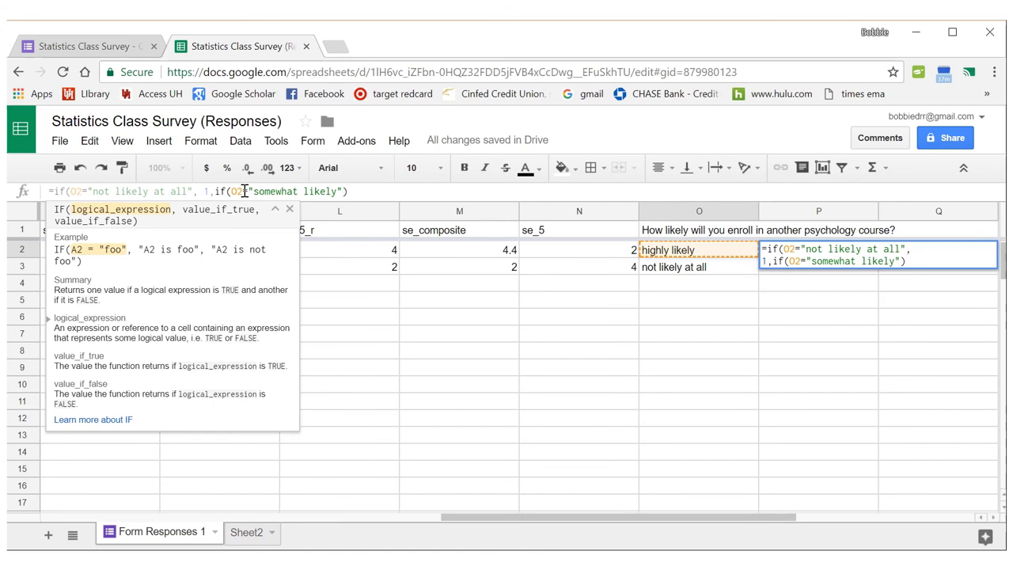
text(, 2)
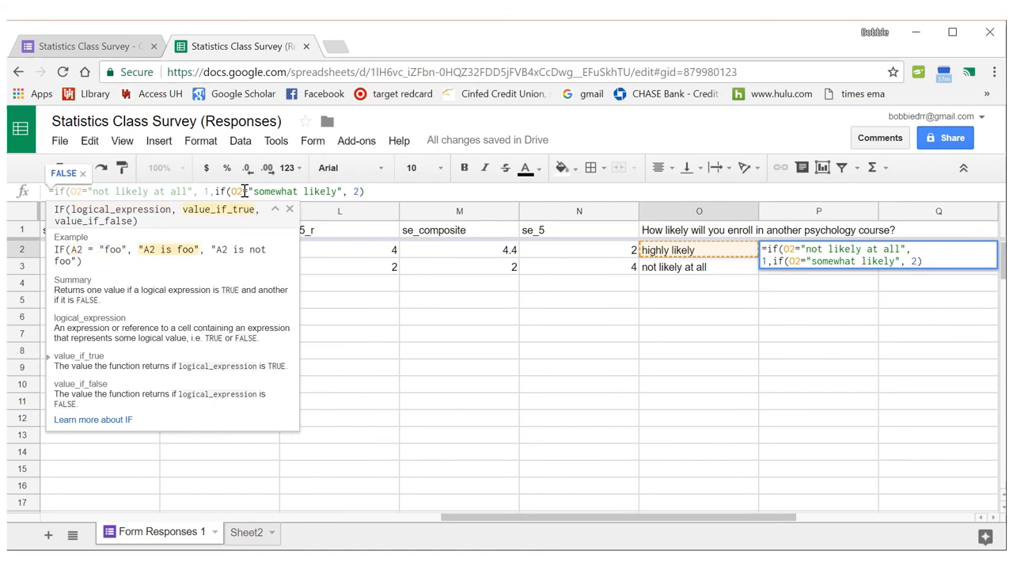
Nest a third IF in P2's formula that returns 3 when O2 equals "highly likely"
text(, )
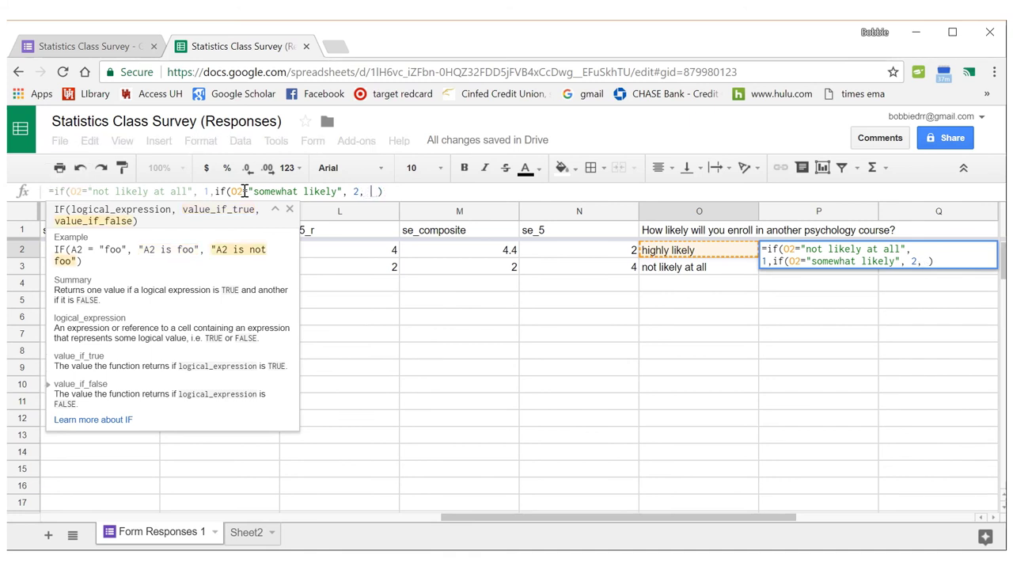
text(if)
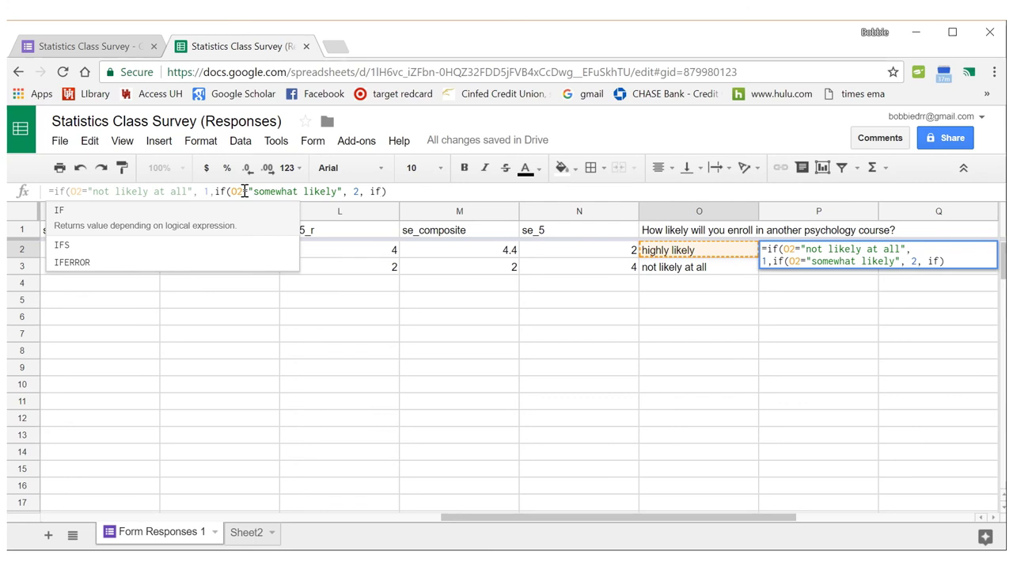
text(()
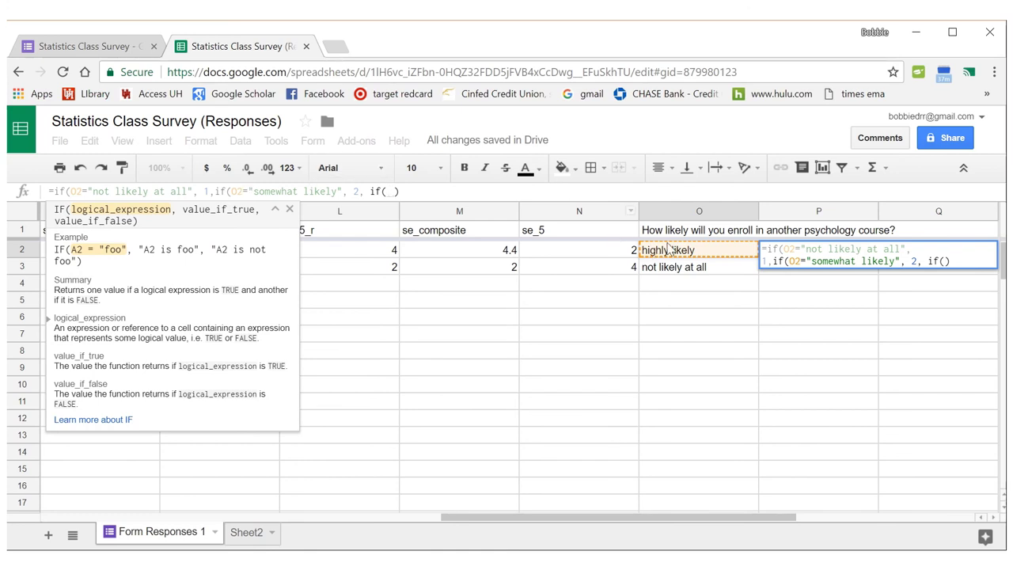
text(O1)
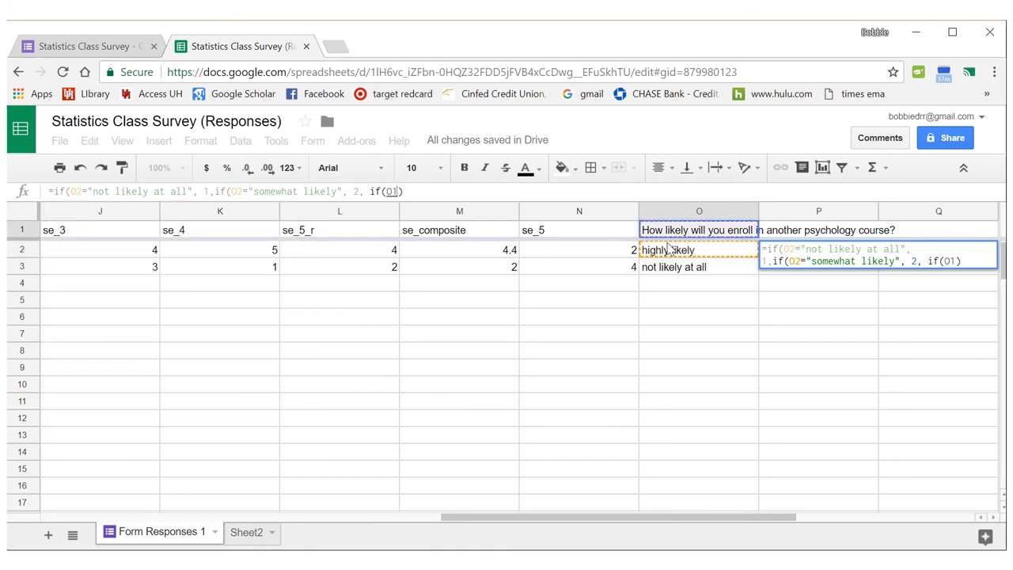
click(667, 249)
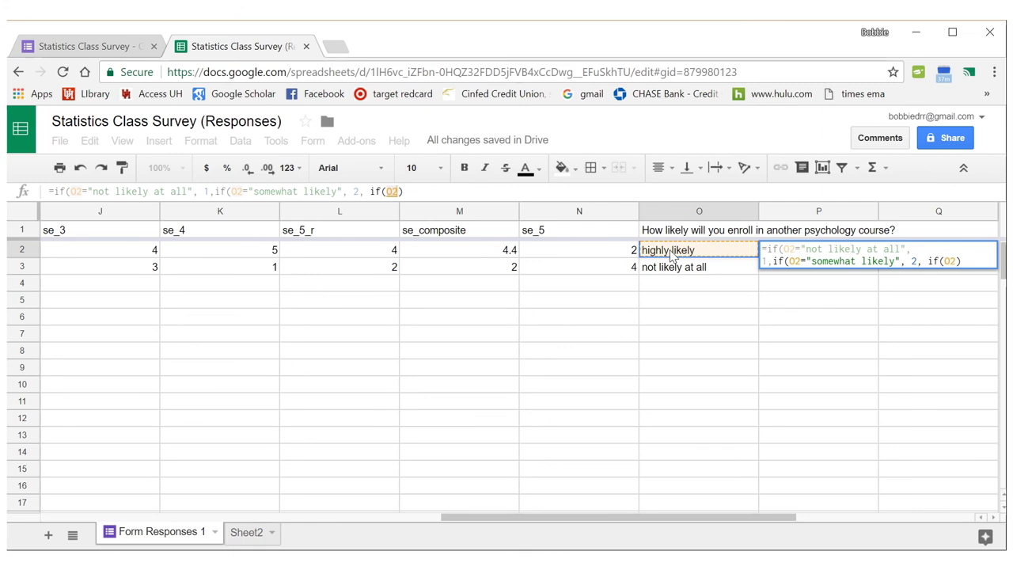
click(399, 191)
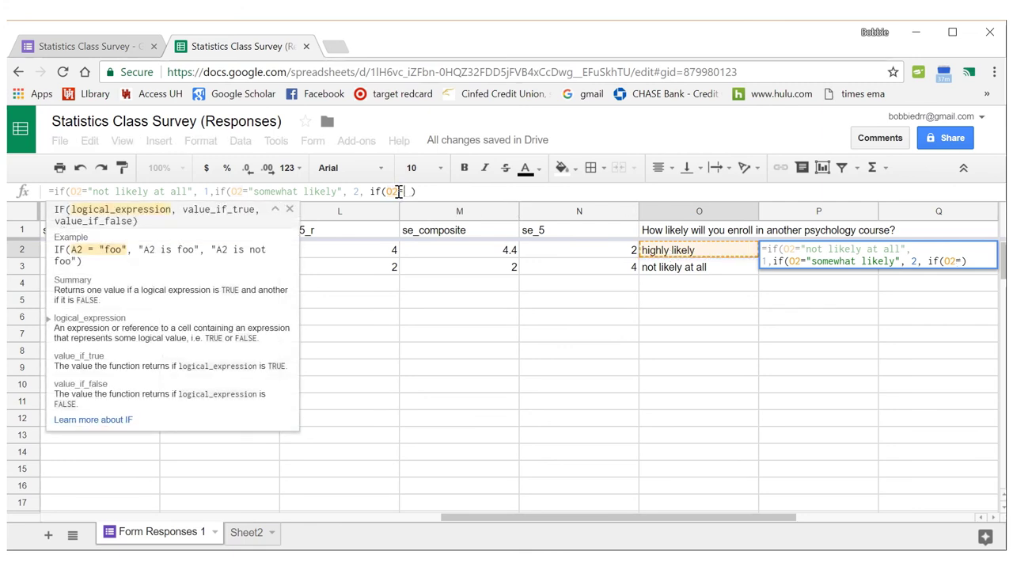
text("hig)
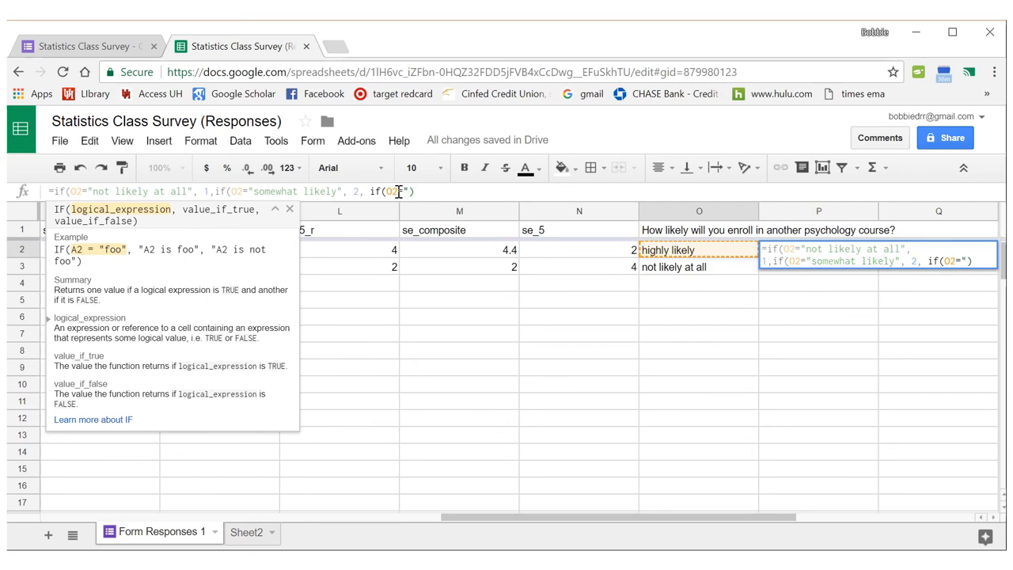
text(ly lik)
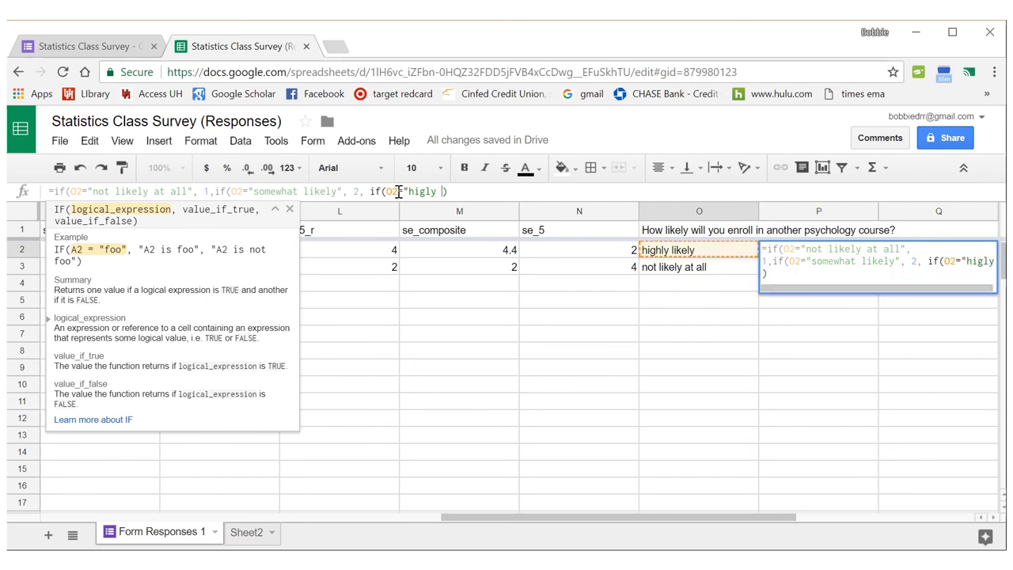
key(BackSpace)
key(BackSpace)
key(BackSpace)
key(BackSpace)
key(BackSpace)
key(BackSpace)
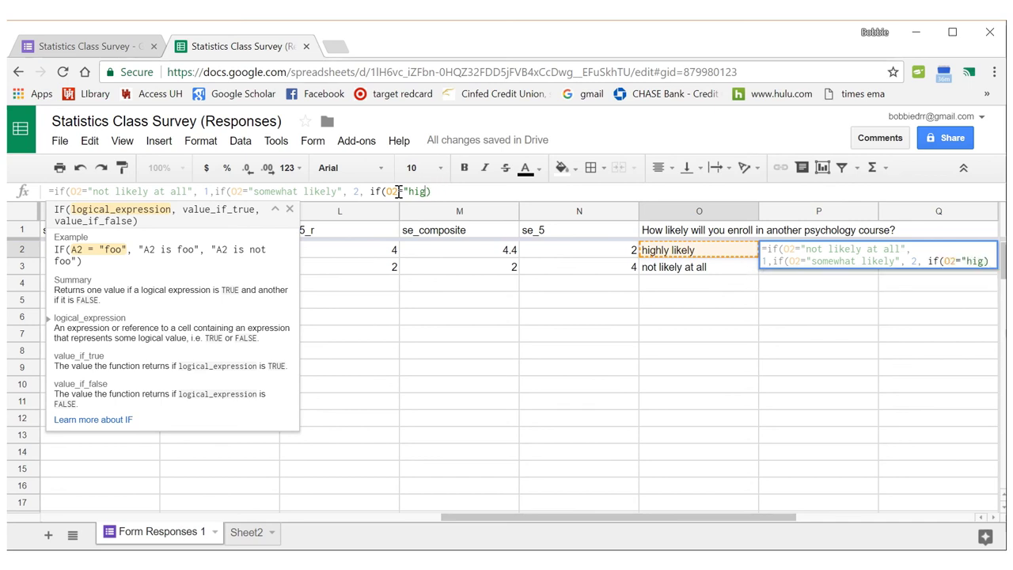
text(hly like)
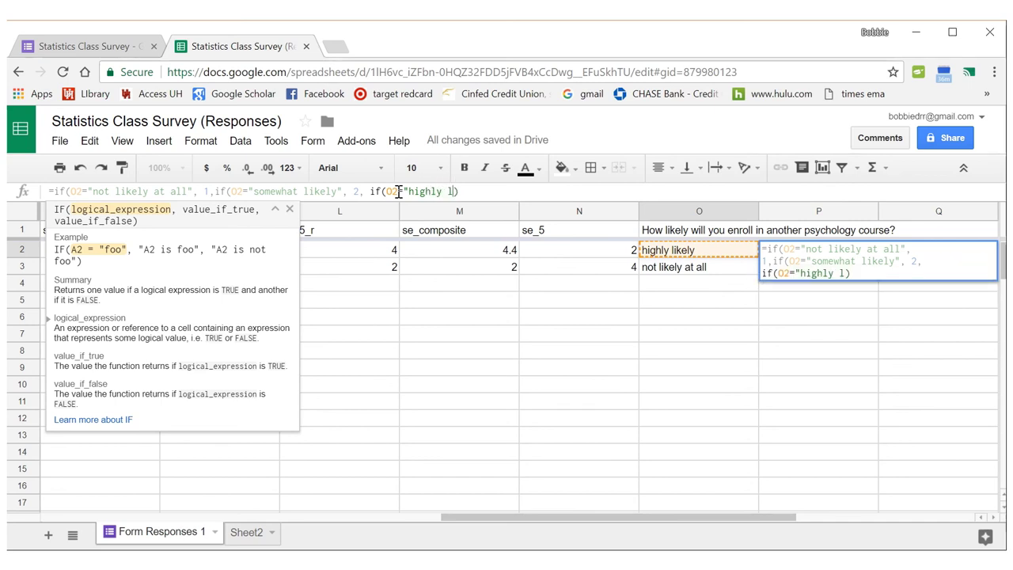
text(ly")
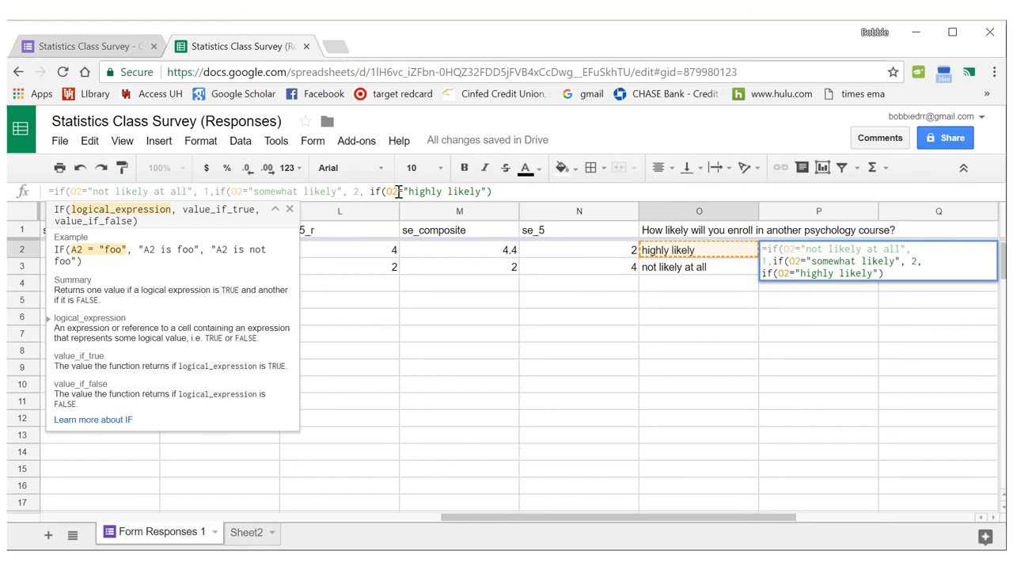
text(,)
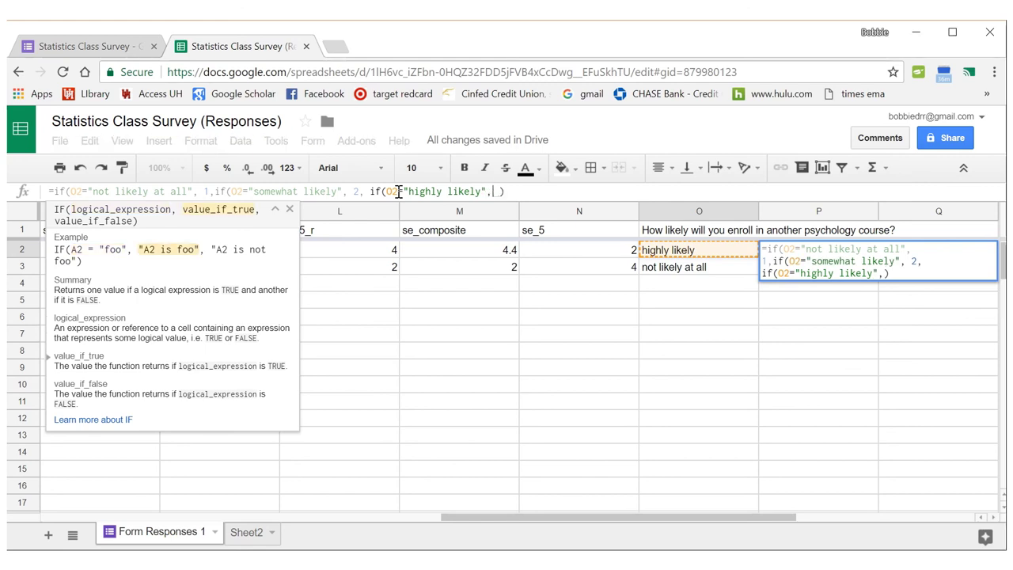
text(3)
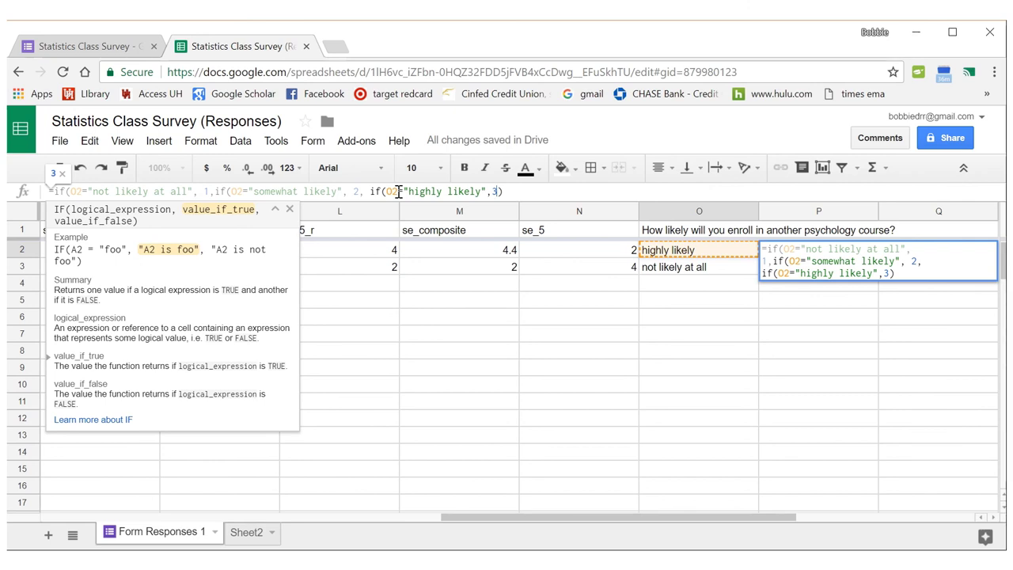
Leave the innermost IF's false value empty, close all three nested IFs with parentheses, and enter the formula in P2
text(,)
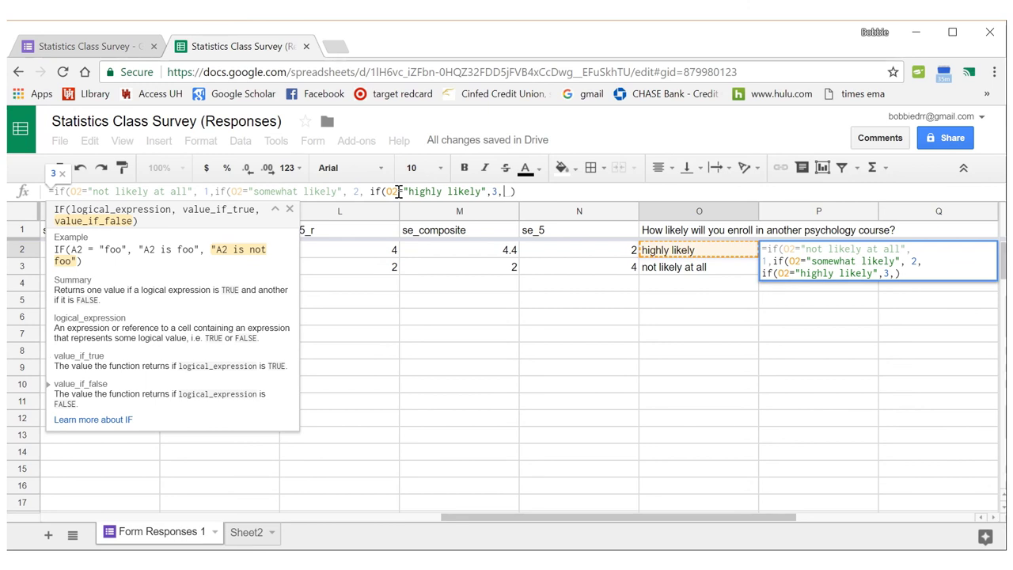
key(BackSpace)
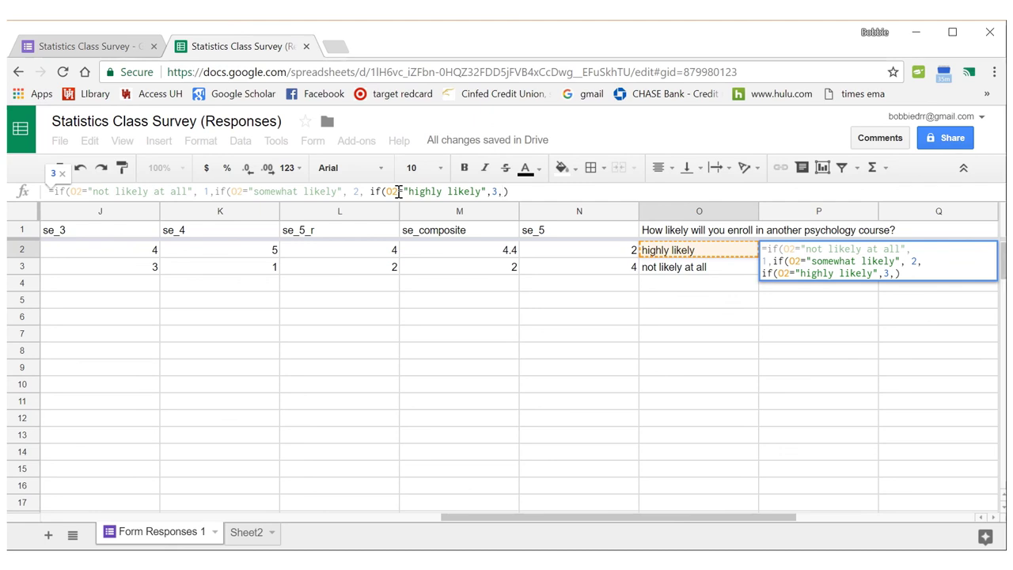
click(517, 198)
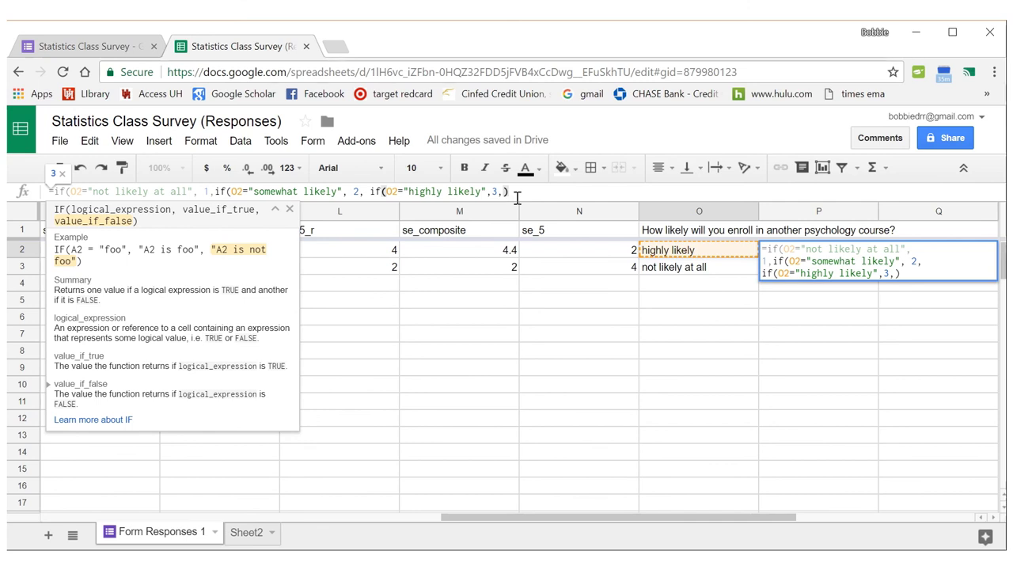
text()))
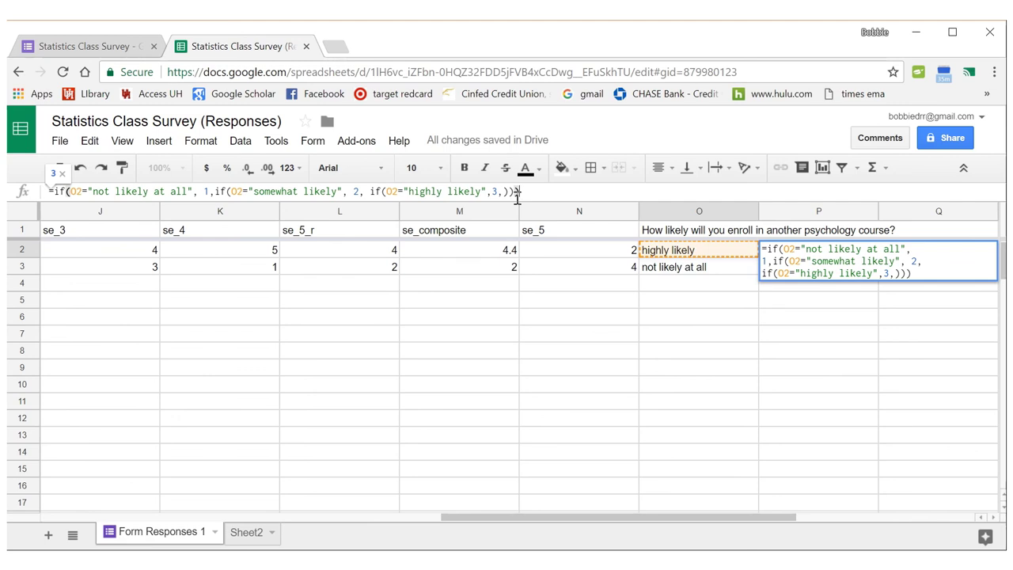
key(Return)
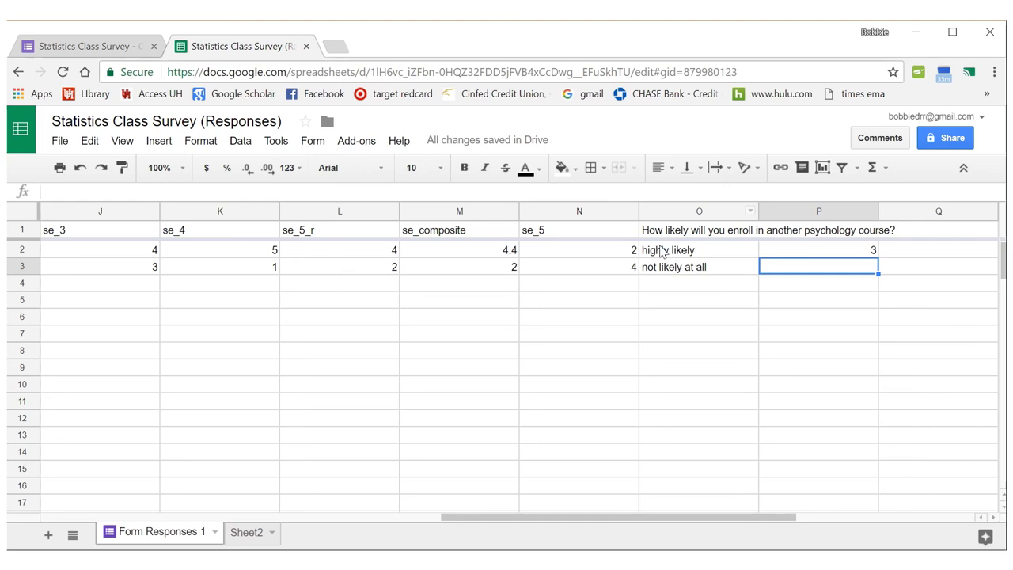
Reopen cell P2 to examine its complete nested IF formula and the reference to O2
click(813, 255)
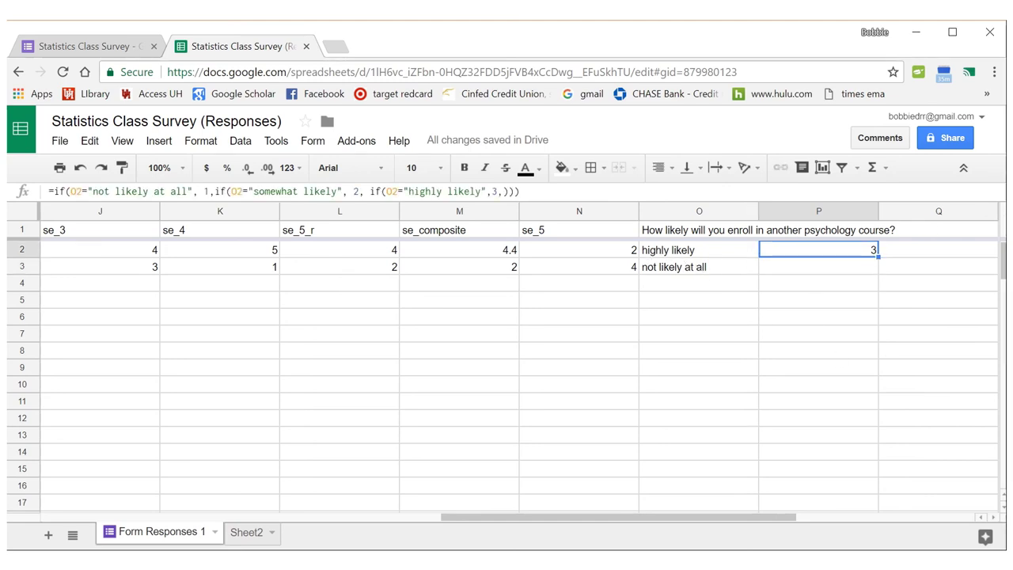
double_click(878, 256)
drag(508, 520, 535, 517)
key(Return)
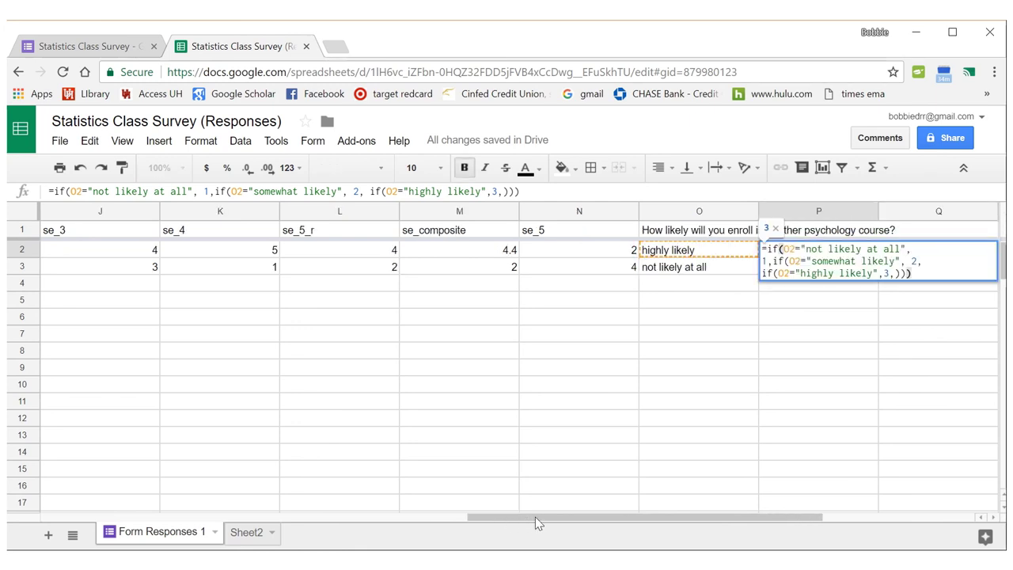